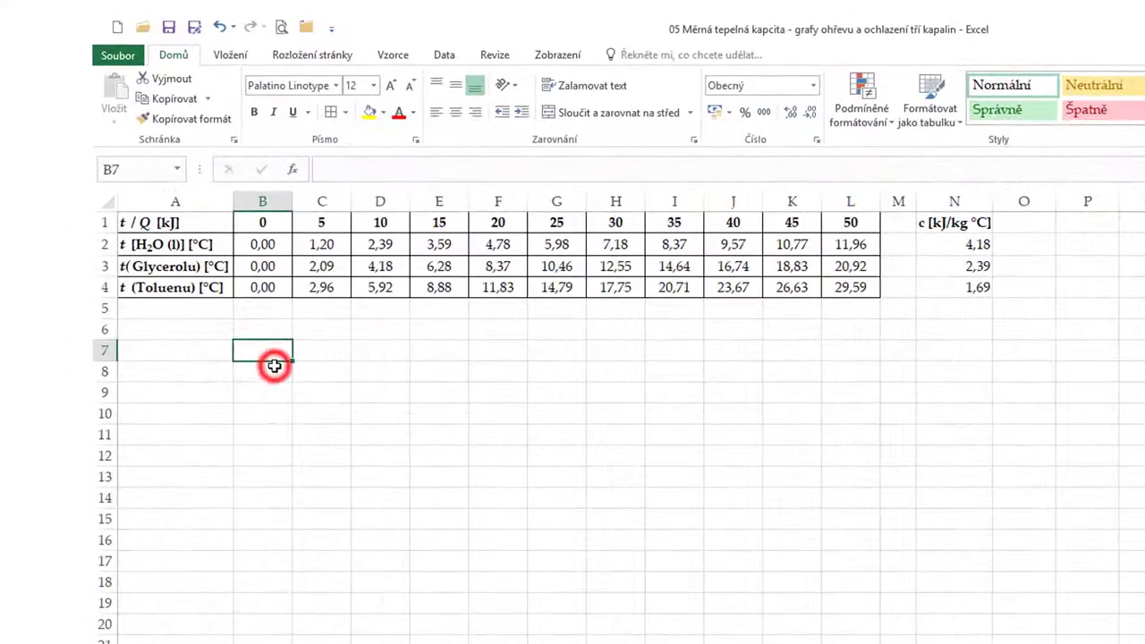
Insert an empty scatter chart with straight lines and markers below the heating table
{"action": "left_click", "coordinate": [230, 55]}
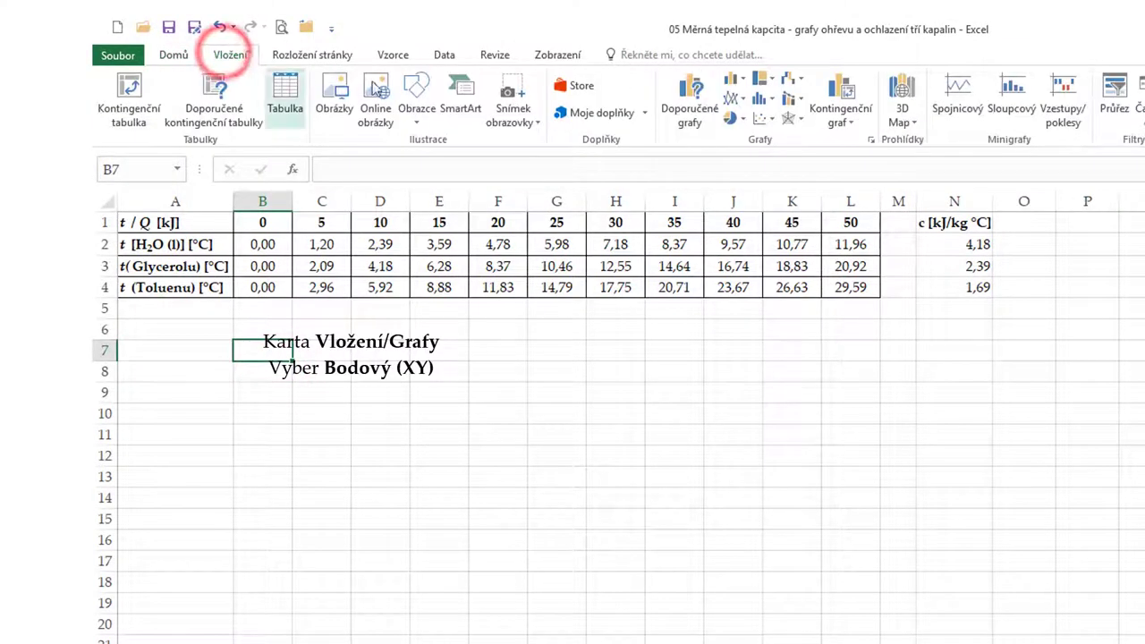
{"action": "left_click", "coordinate": [773, 121]}
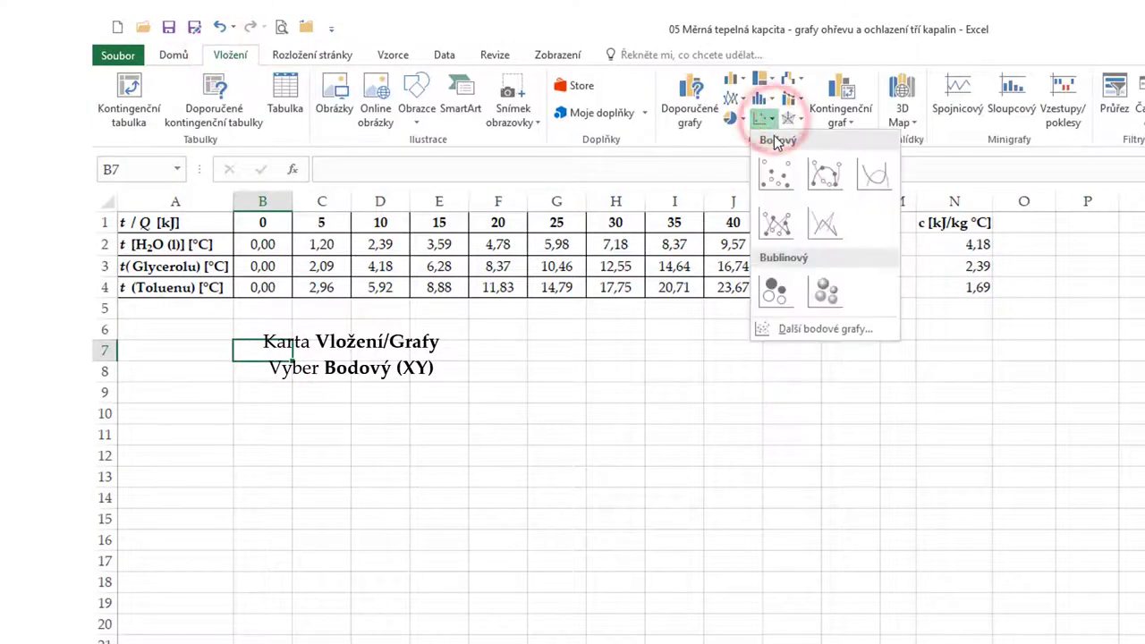
{"action": "left_click", "coordinate": [822, 174]}
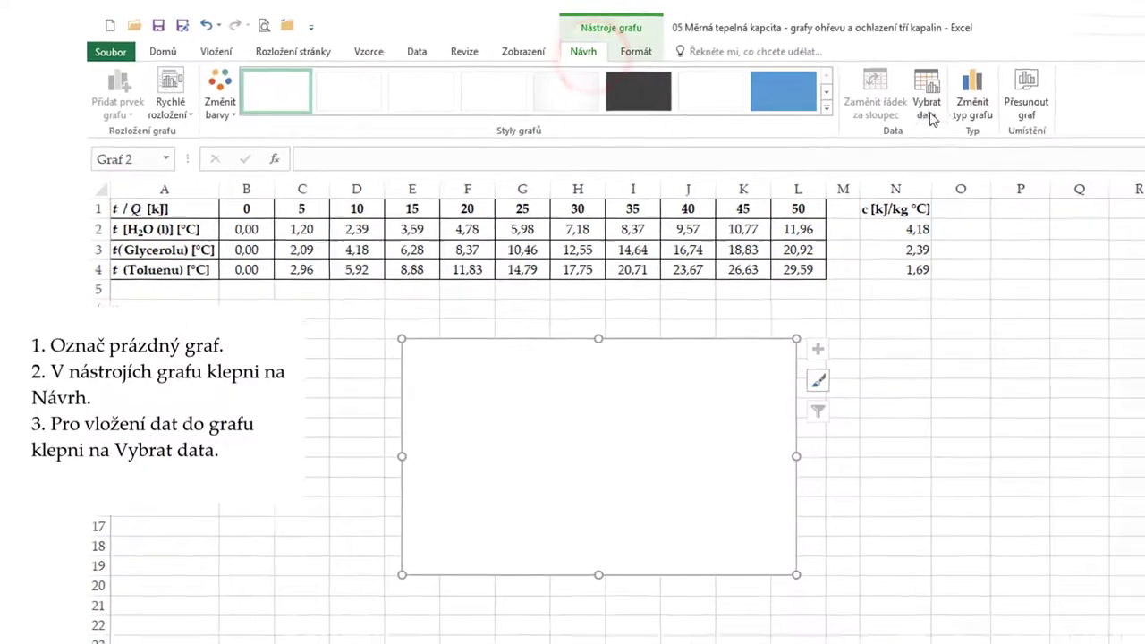
Add a 'Voda' series with X values B1:L1 and Y values B2:L2
{"action": "left_click", "coordinate": [987, 100]}
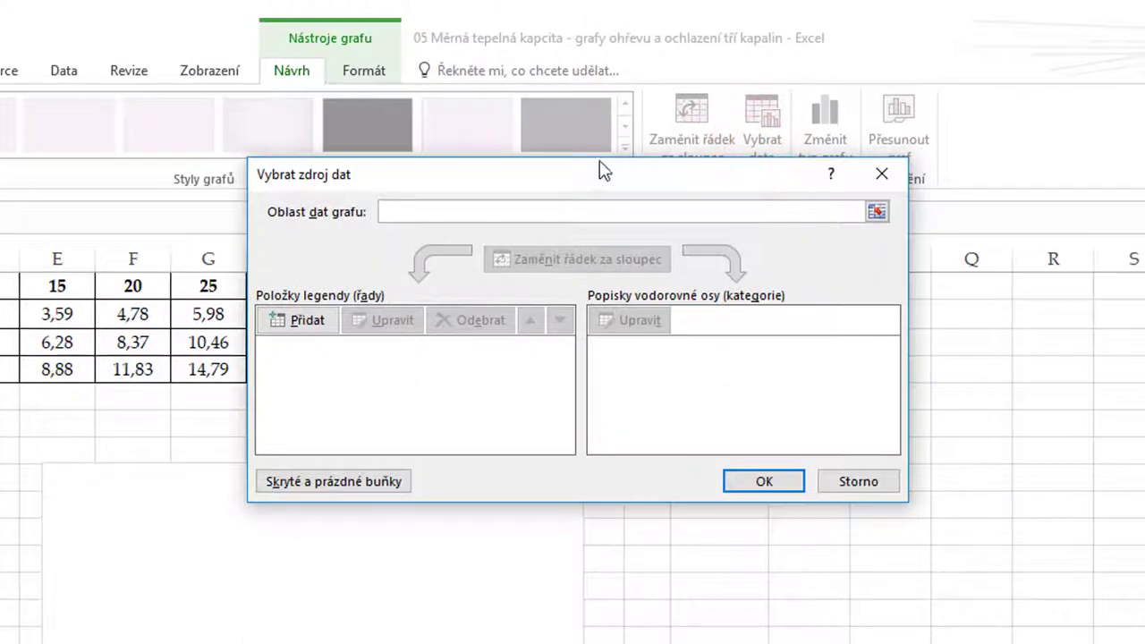
{"action": "left_click_drag", "start_coordinate": [594, 173], "coordinate": [805, 189]}
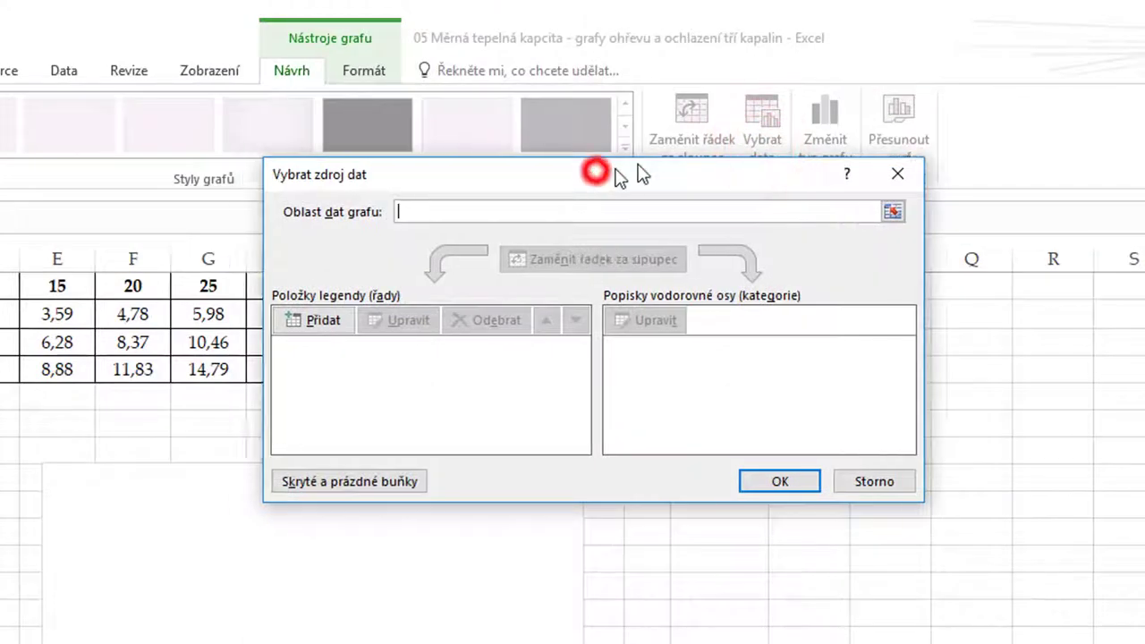
{"action": "left_click", "coordinate": [610, 229]}
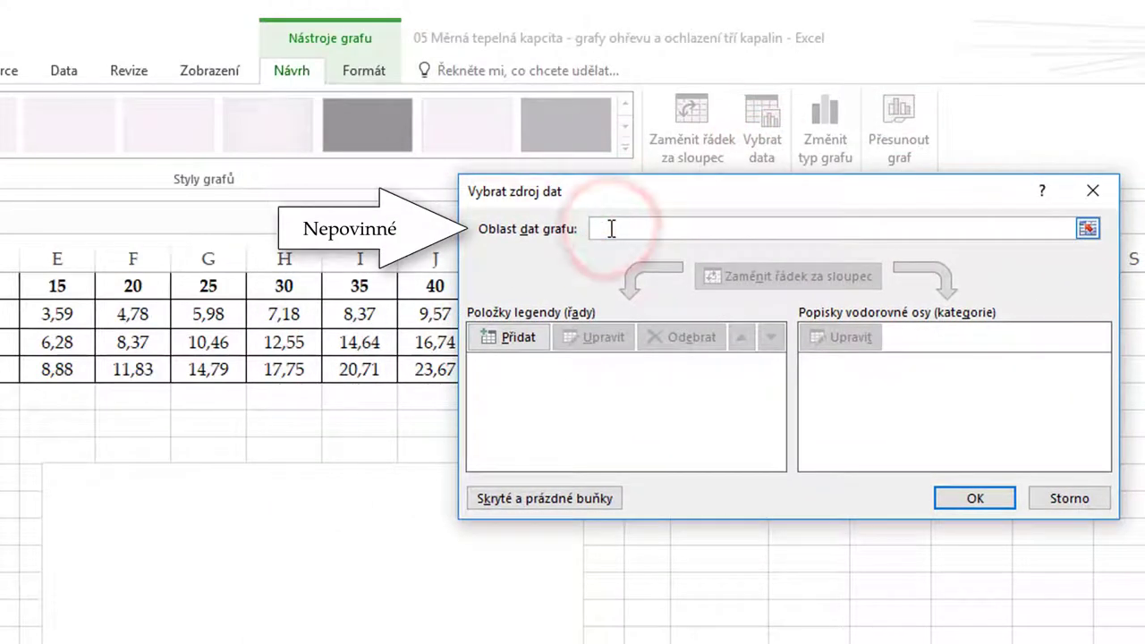
{"action": "type", "text": "V"}
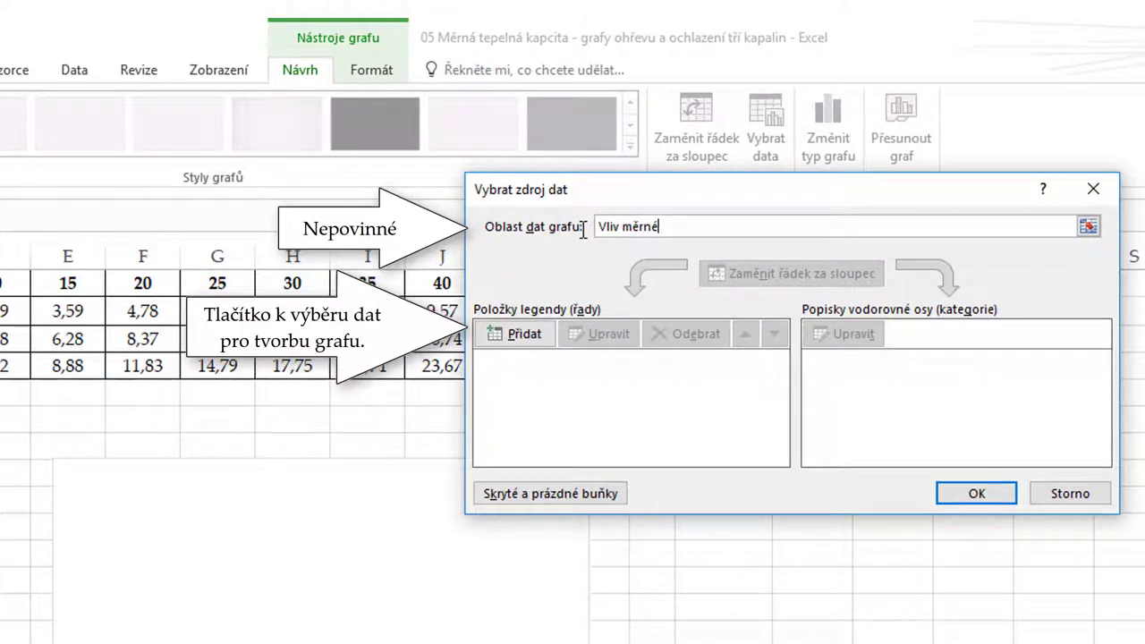
{"action": "left_click", "coordinate": [524, 336]}
{"action": "type", "text": "Voda"}
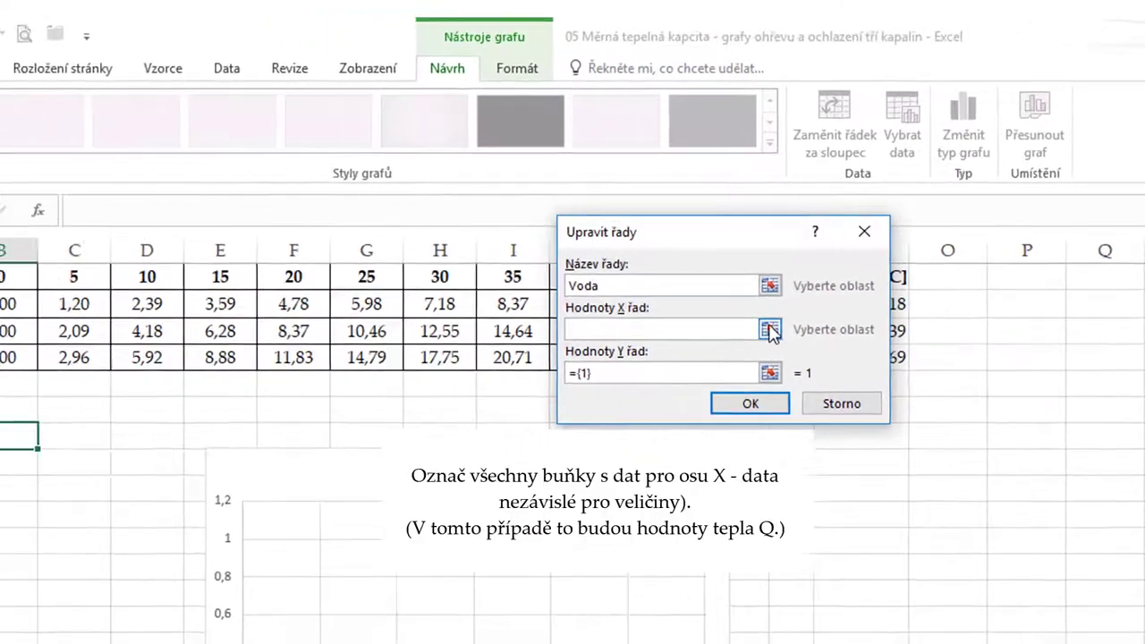
{"action": "left_click", "coordinate": [630, 336]}
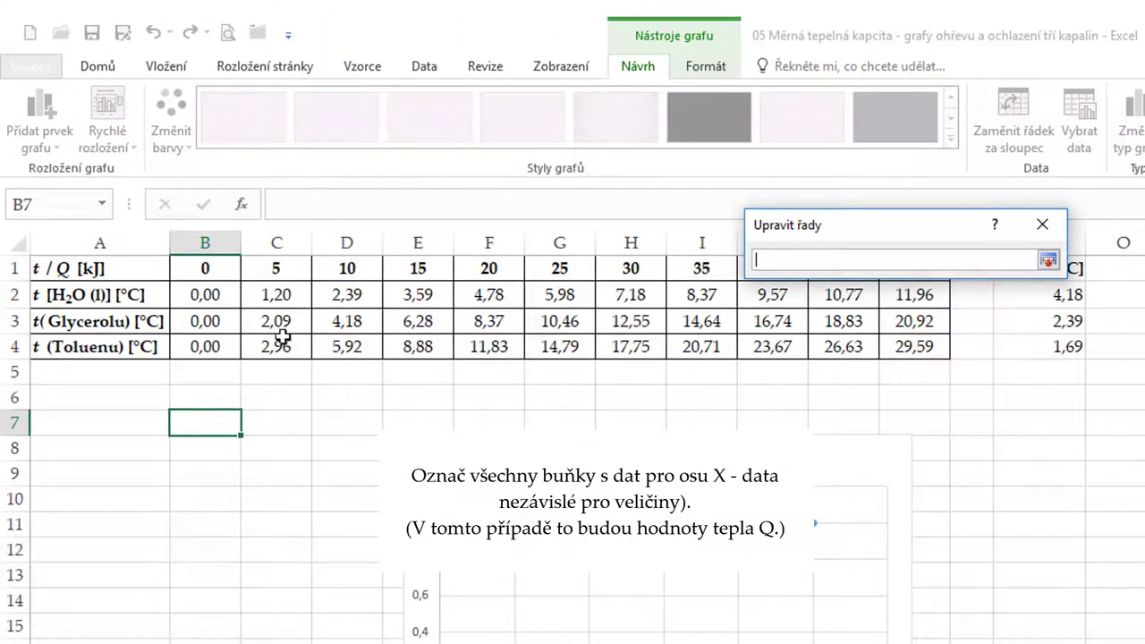
{"action": "left_click_drag", "start_coordinate": [220, 269], "coordinate": [916, 268]}
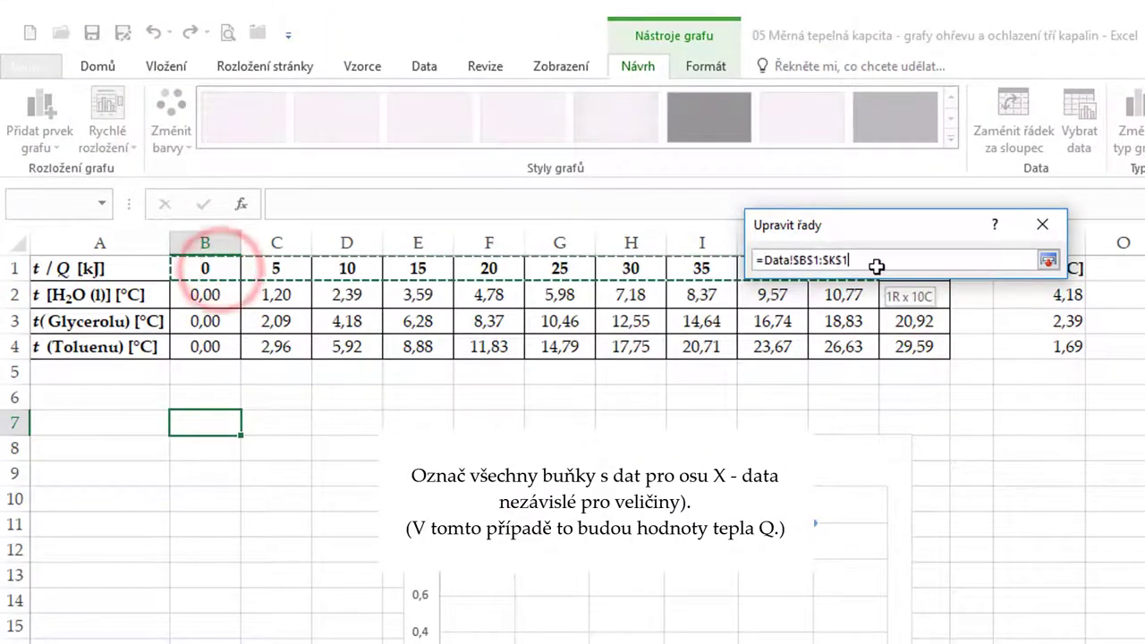
{"action": "left_click", "coordinate": [1047, 259]}
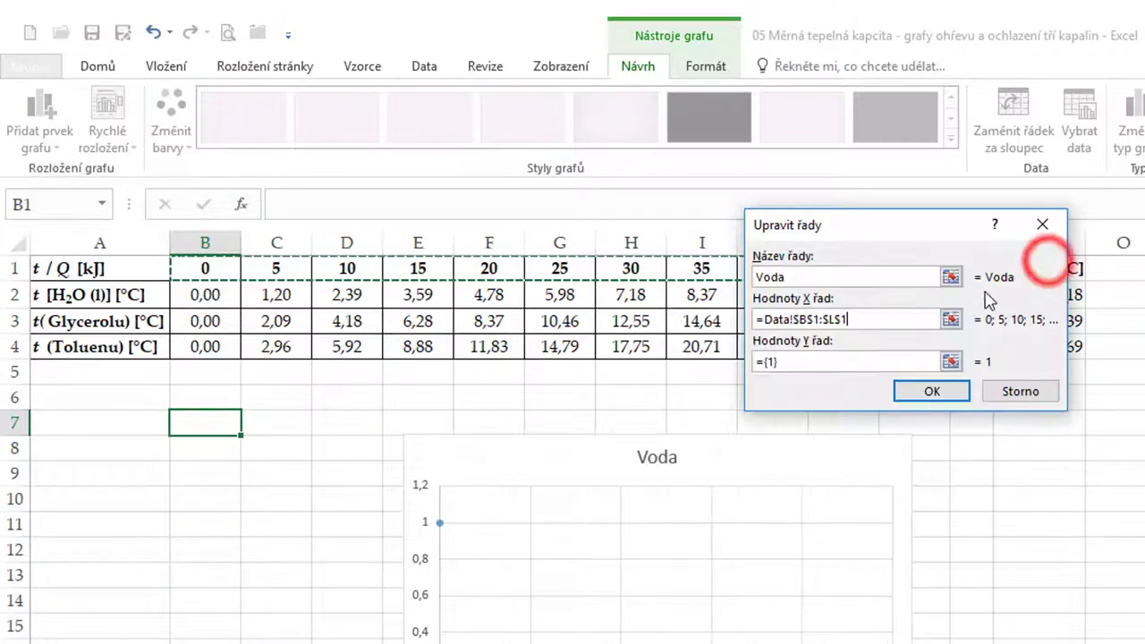
{"action": "left_click", "coordinate": [951, 361]}
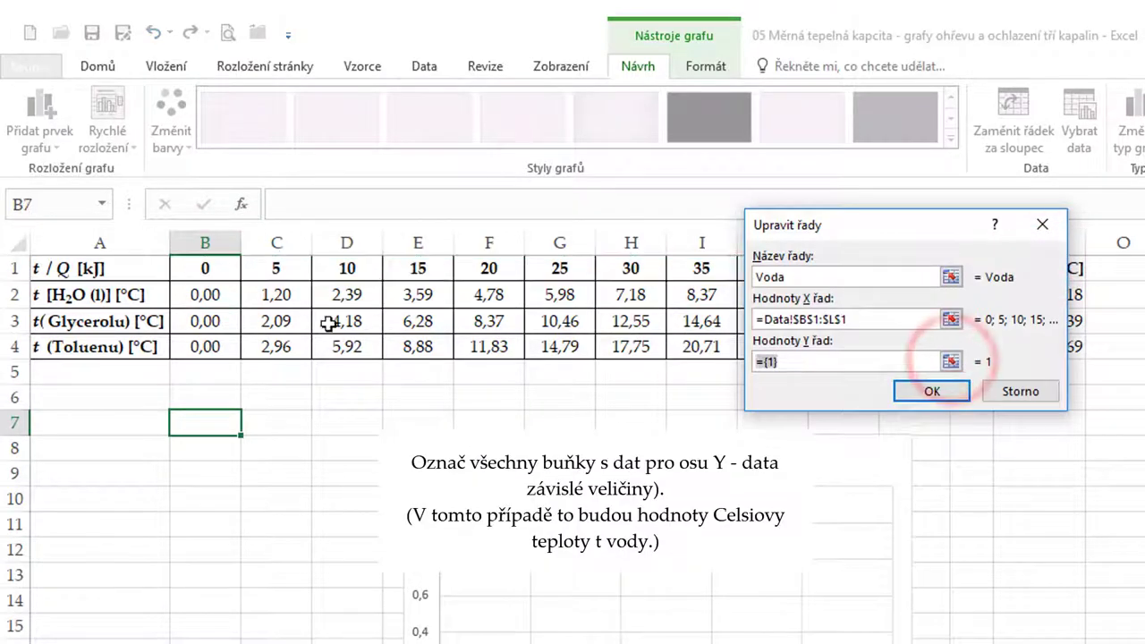
{"action": "left_click_drag", "start_coordinate": [206, 297], "coordinate": [916, 295]}
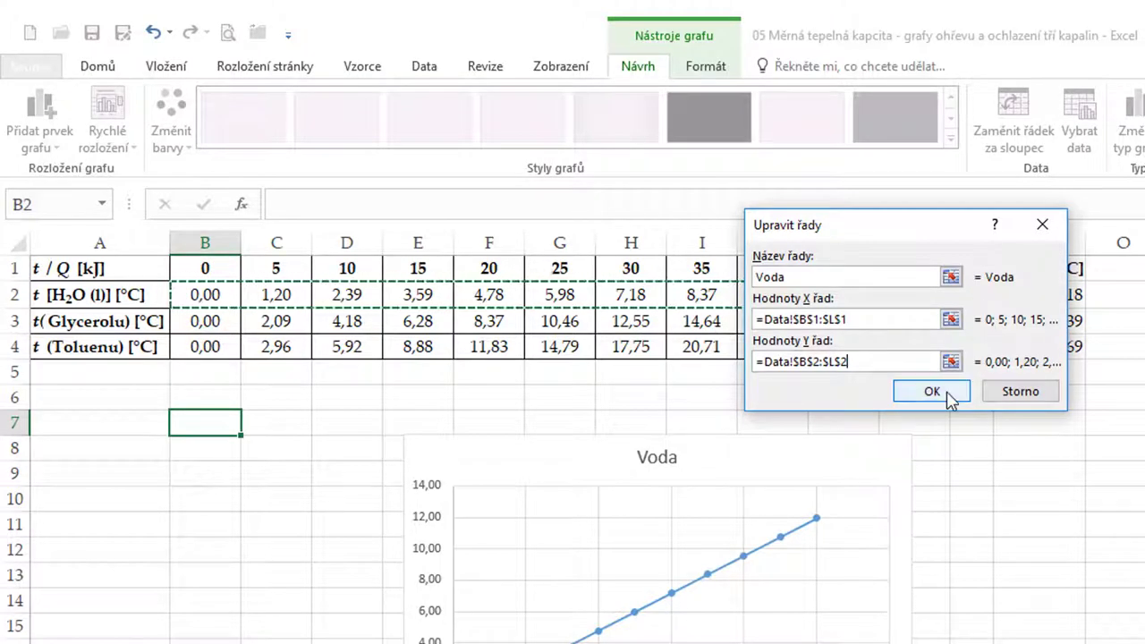
{"action": "left_click", "coordinate": [930, 394]}
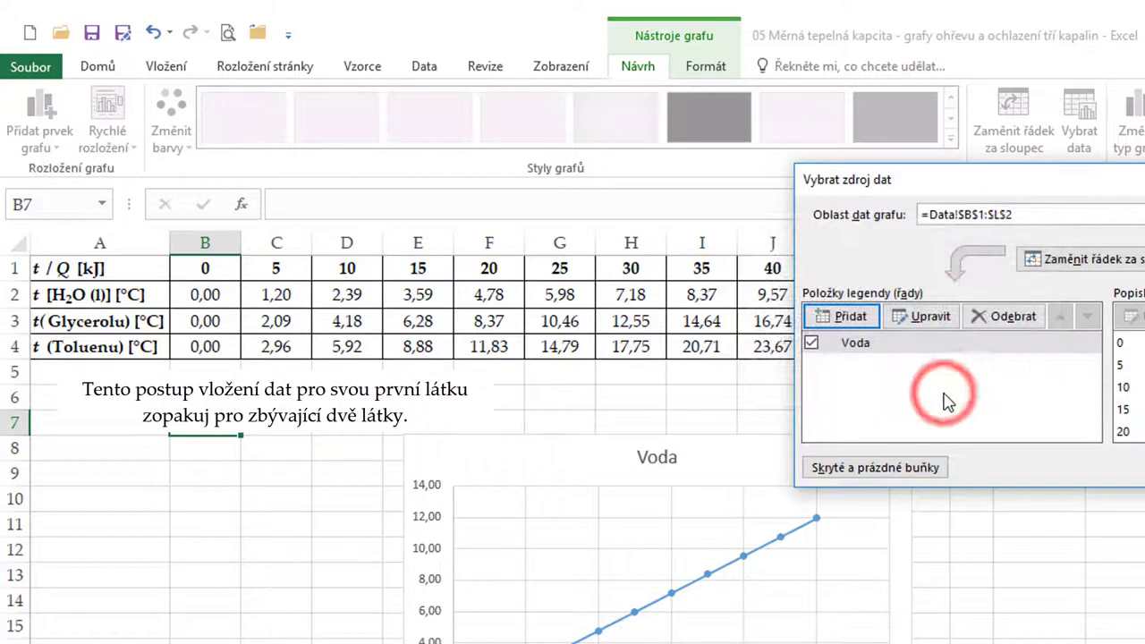
Add a 'Glycerol' series plotting temperatures B3:L3 against heat values B1:L1
{"action": "left_click", "coordinate": [860, 320]}
{"action": "type", "text": "Glycerol"}
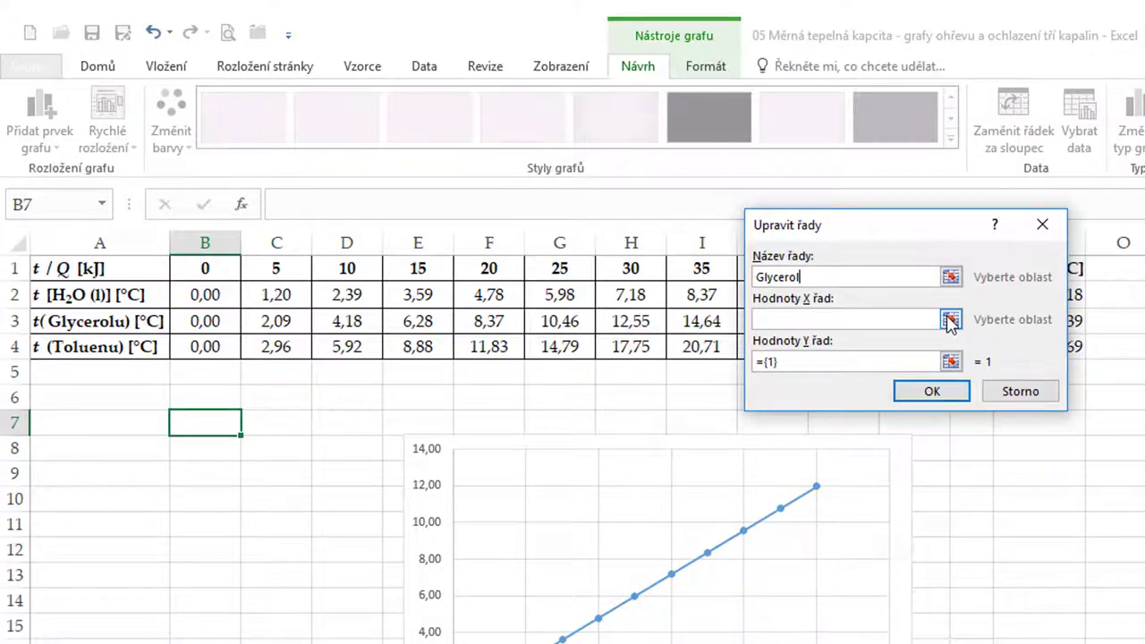
{"action": "left_click", "coordinate": [950, 321]}
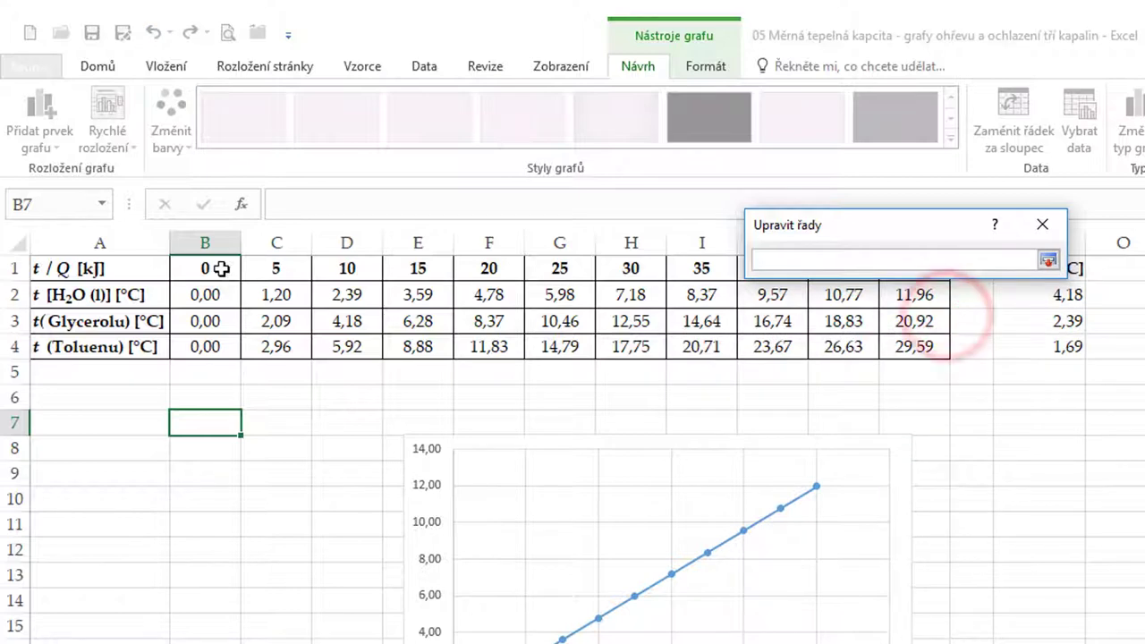
{"action": "left_click_drag", "start_coordinate": [211, 268], "coordinate": [914, 268]}
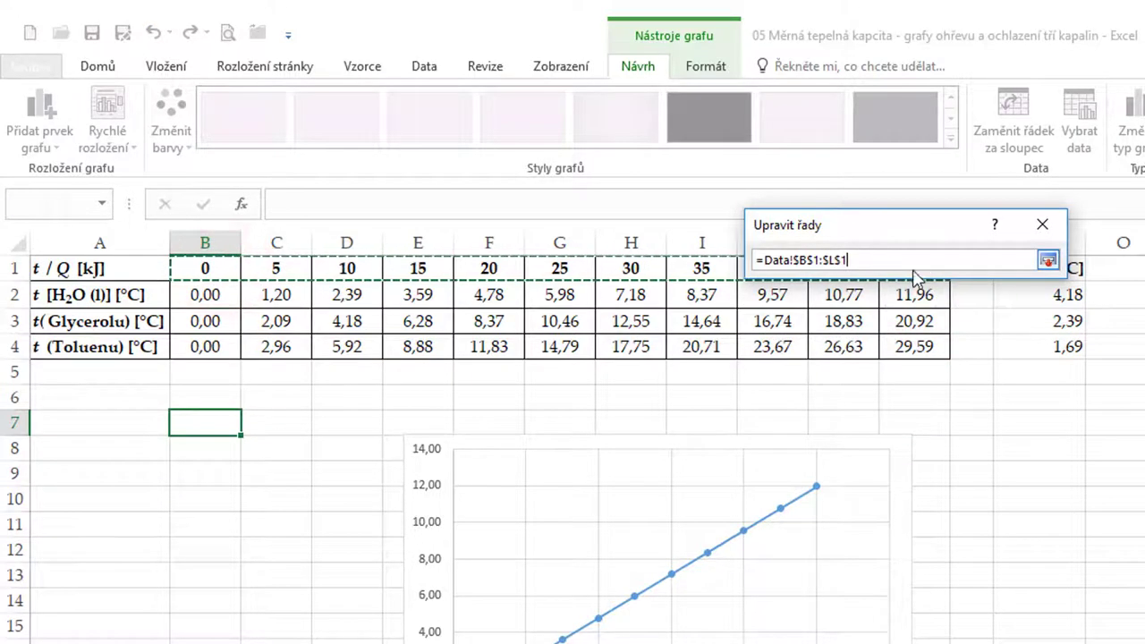
{"action": "left_click", "coordinate": [1047, 260]}
{"action": "left_click", "coordinate": [950, 361]}
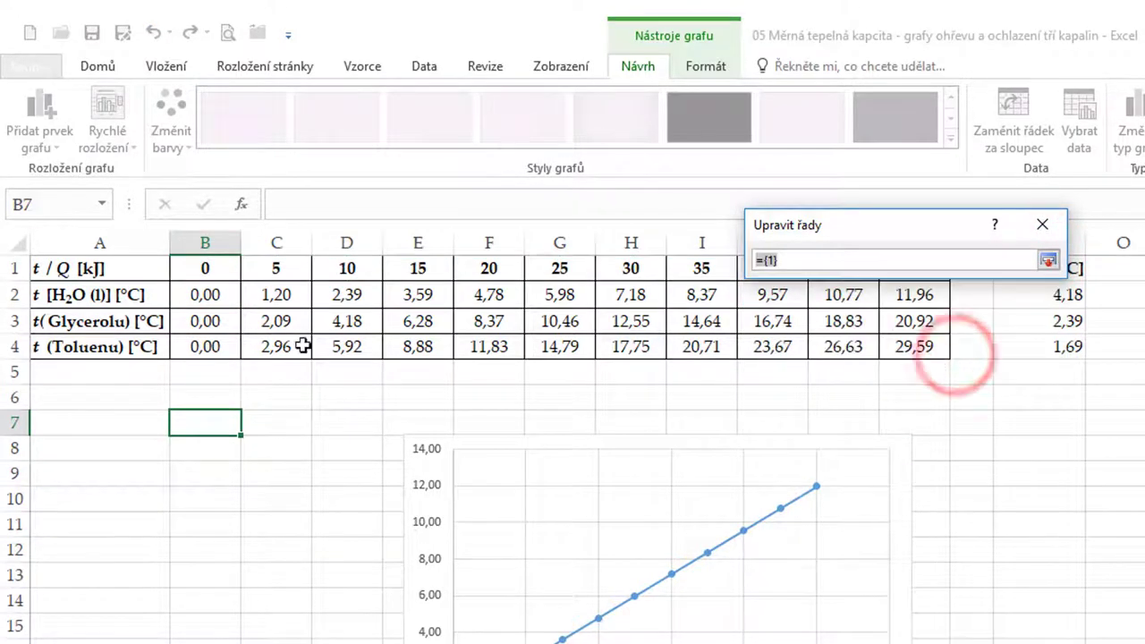
{"action": "left_click", "coordinate": [205, 322]}
{"action": "left_click_drag", "start_coordinate": [204, 322], "coordinate": [913, 321]}
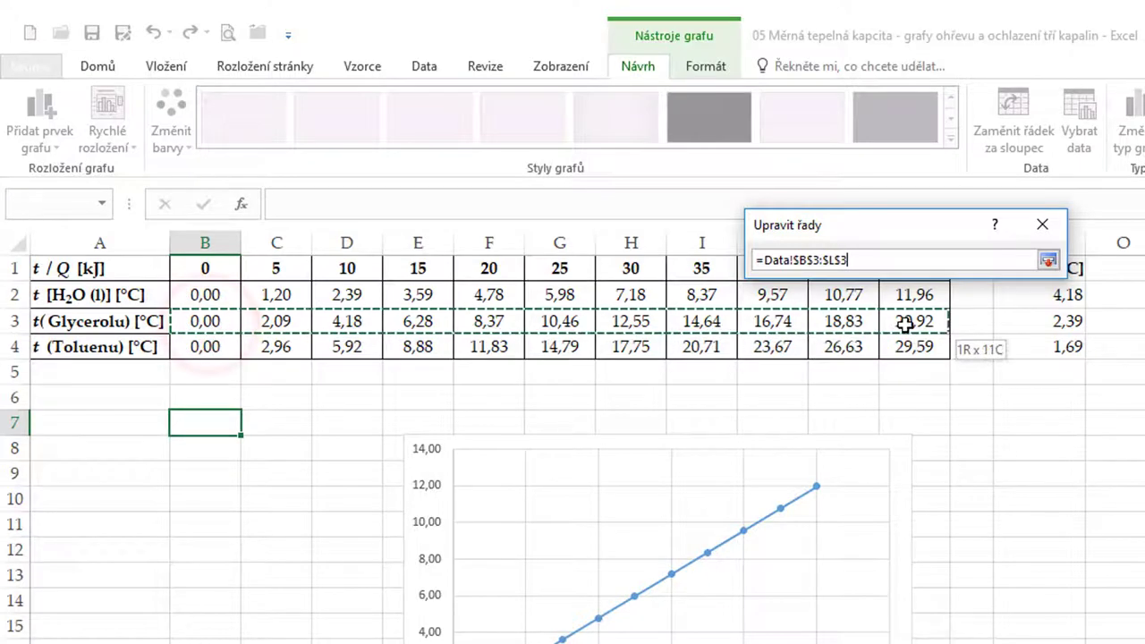
{"action": "left_click", "coordinate": [1048, 259]}
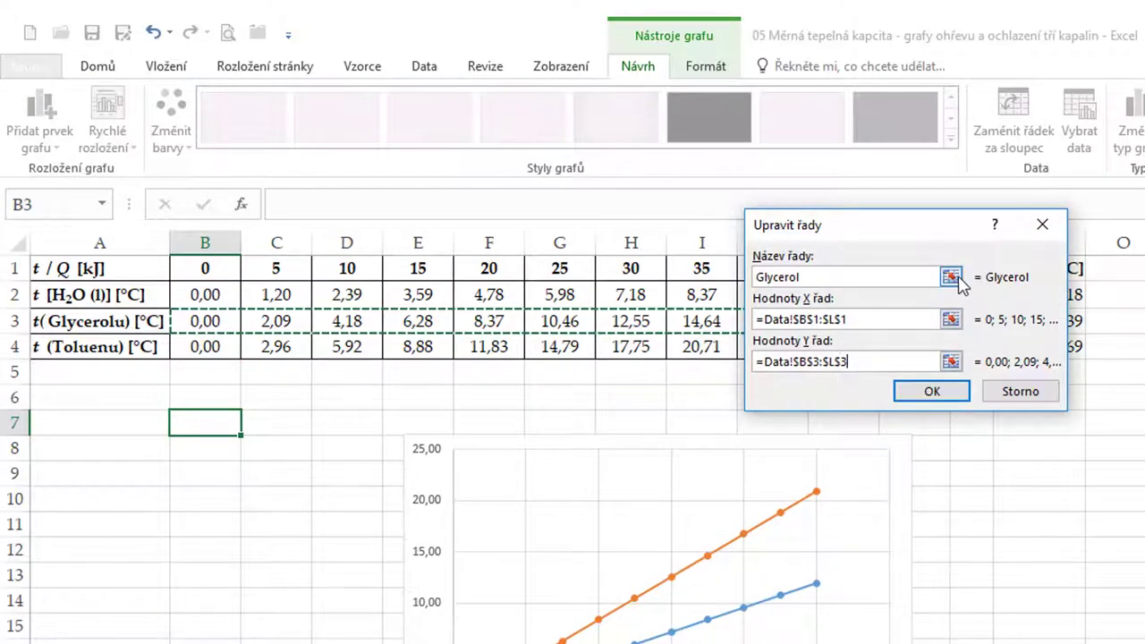
{"action": "left_click", "coordinate": [932, 390]}
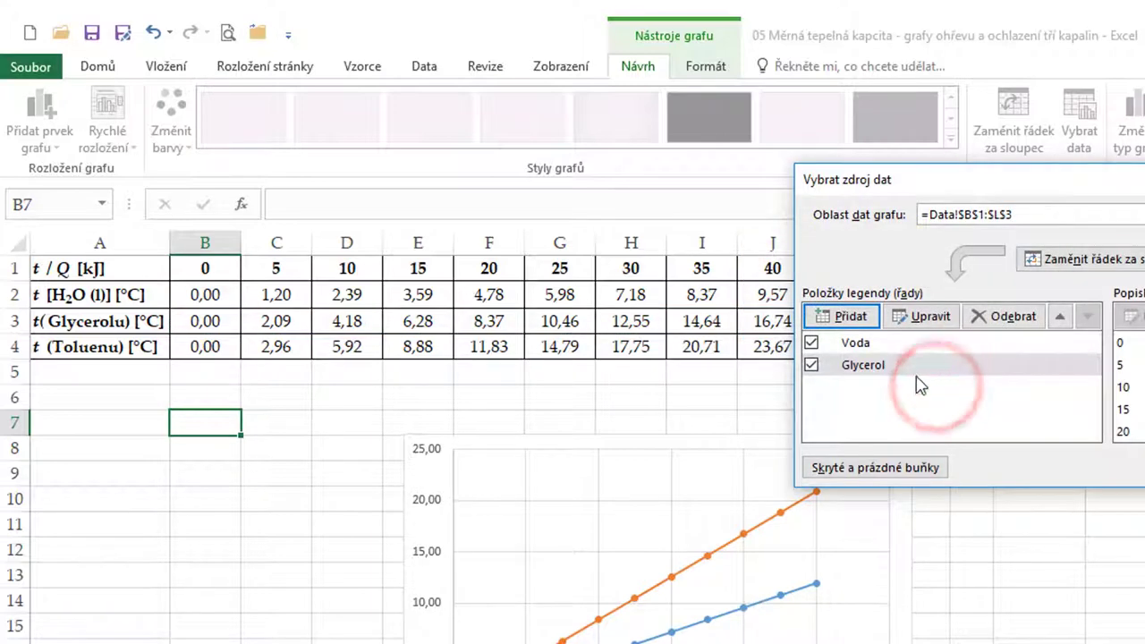
Add a 'Toluen' series plotting temperatures B4:L4 against heat values B1:L1
{"action": "left_click", "coordinate": [851, 318]}
{"action": "type", "text": "Toluen"}
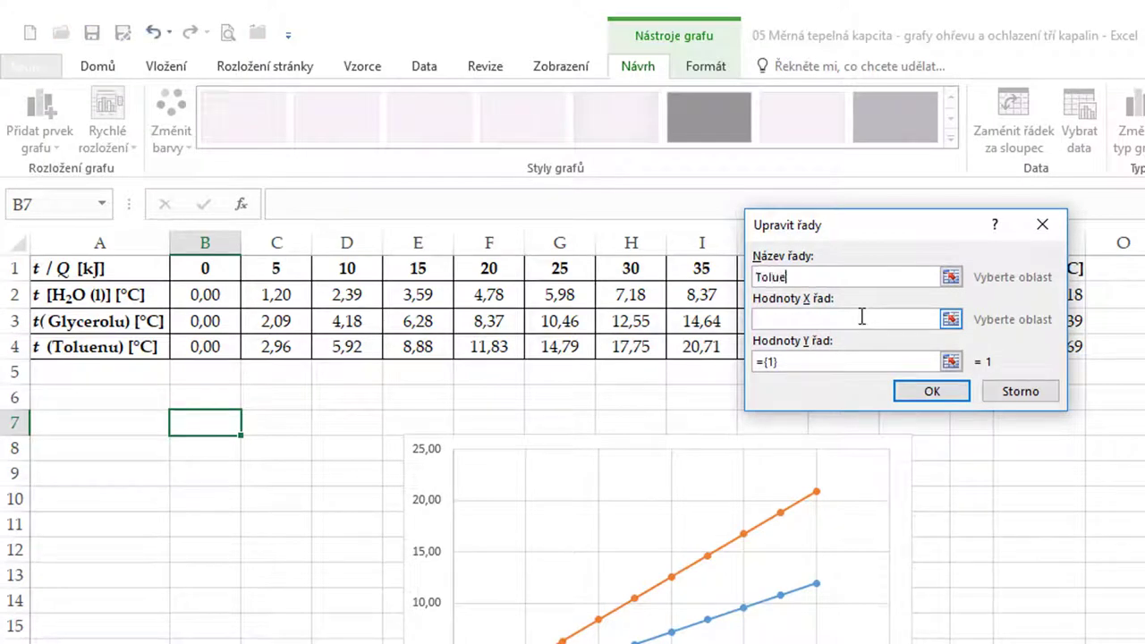
{"action": "left_click", "coordinate": [947, 319]}
{"action": "left_click_drag", "start_coordinate": [205, 268], "coordinate": [941, 263]}
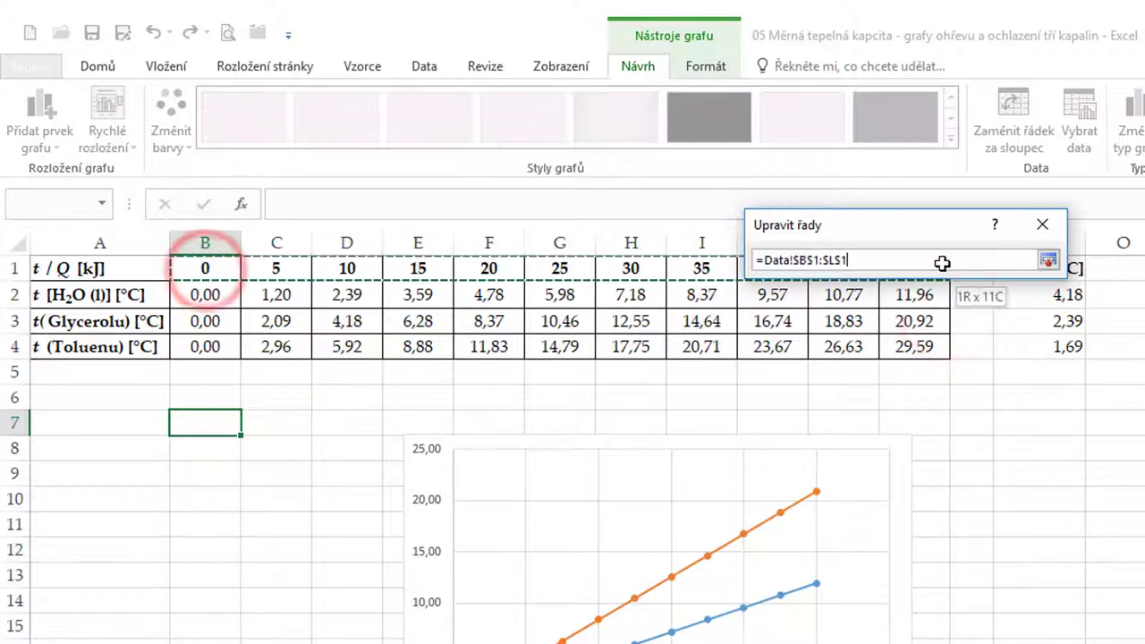
{"action": "left_click", "coordinate": [1048, 261]}
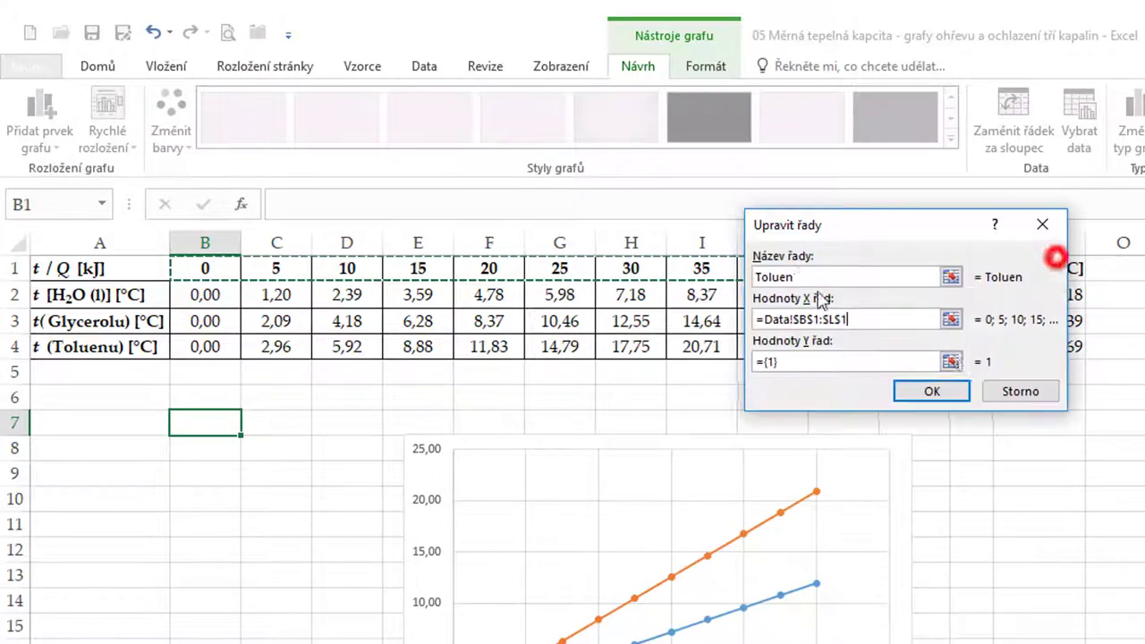
{"action": "left_click", "coordinate": [949, 362]}
{"action": "mouse_move", "coordinate": [212, 348]}
{"action": "left_mouse_down"}
{"action": "mouse_move", "coordinate": [733, 308]}
{"action": "mouse_move", "coordinate": [899, 347]}
{"action": "left_mouse_up"}
{"action": "left_click", "coordinate": [1048, 260]}
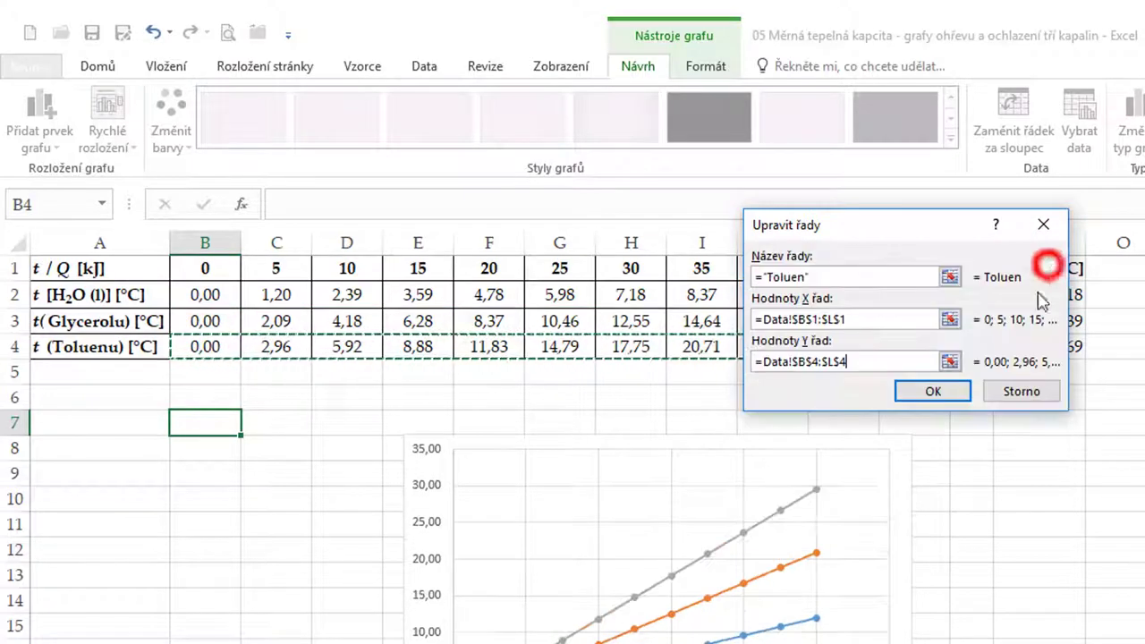
{"action": "left_click", "coordinate": [940, 391]}
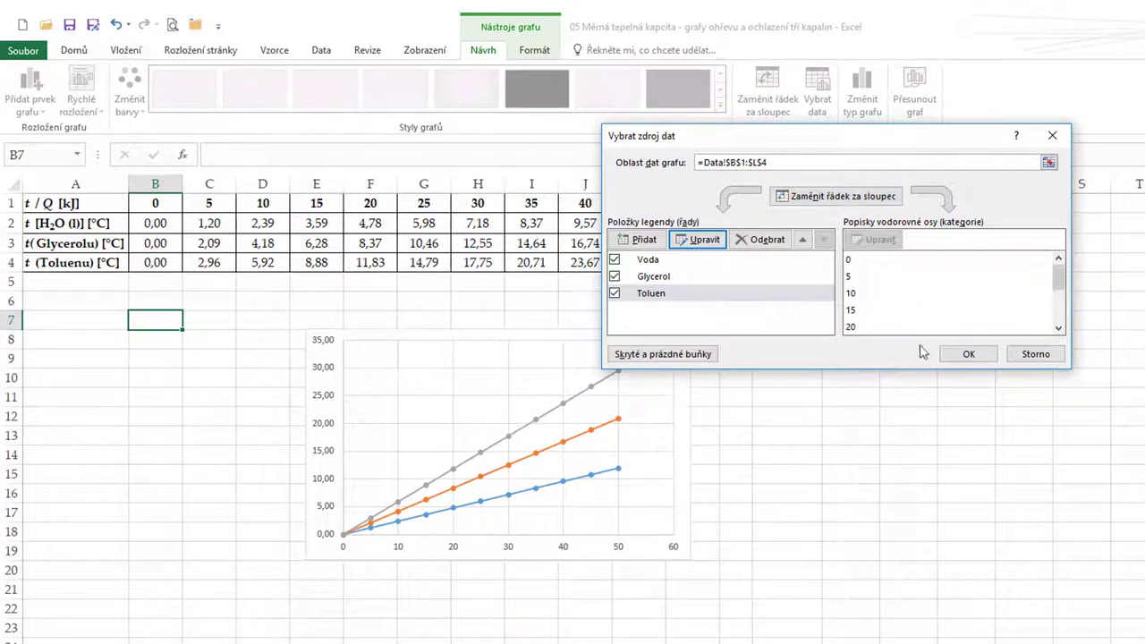
Title the chart 'Vliv měrné tepelné kapacity na nárůst teploty při ohřevu'
{"action": "left_click", "coordinate": [967, 354]}
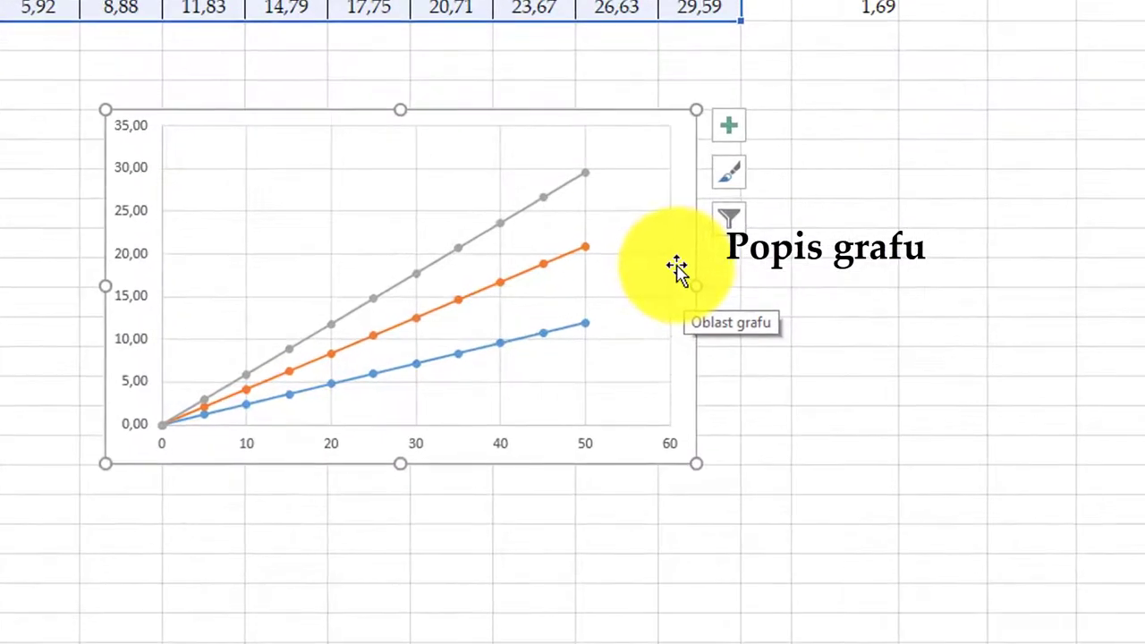
{"action": "left_click", "coordinate": [731, 138]}
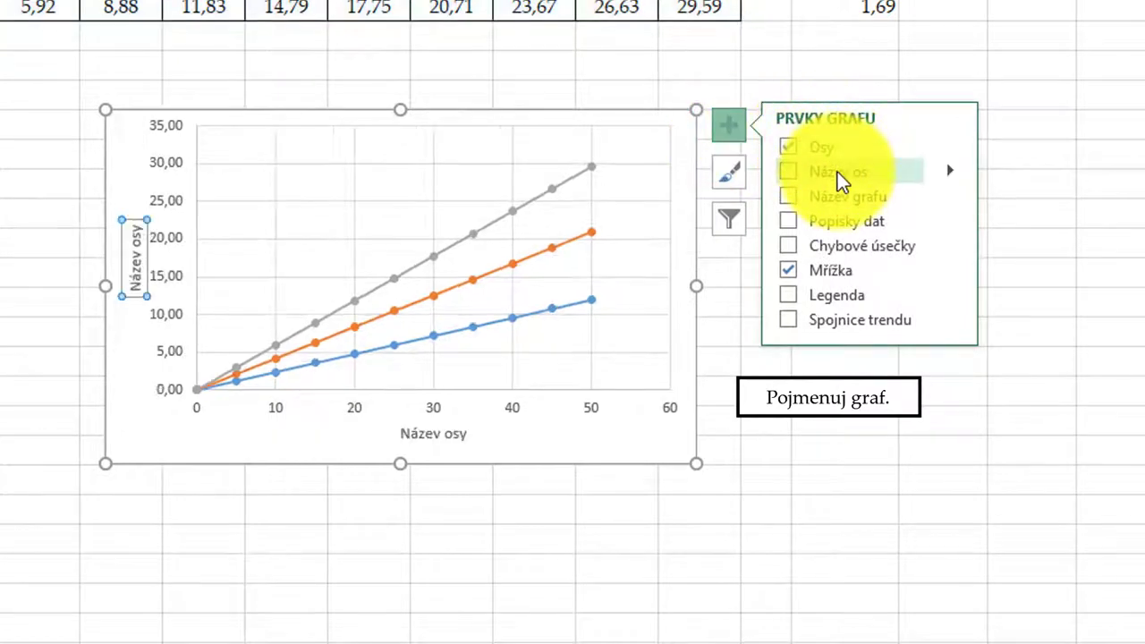
{"action": "left_click", "coordinate": [824, 195]}
{"action": "left_click", "coordinate": [440, 145]}
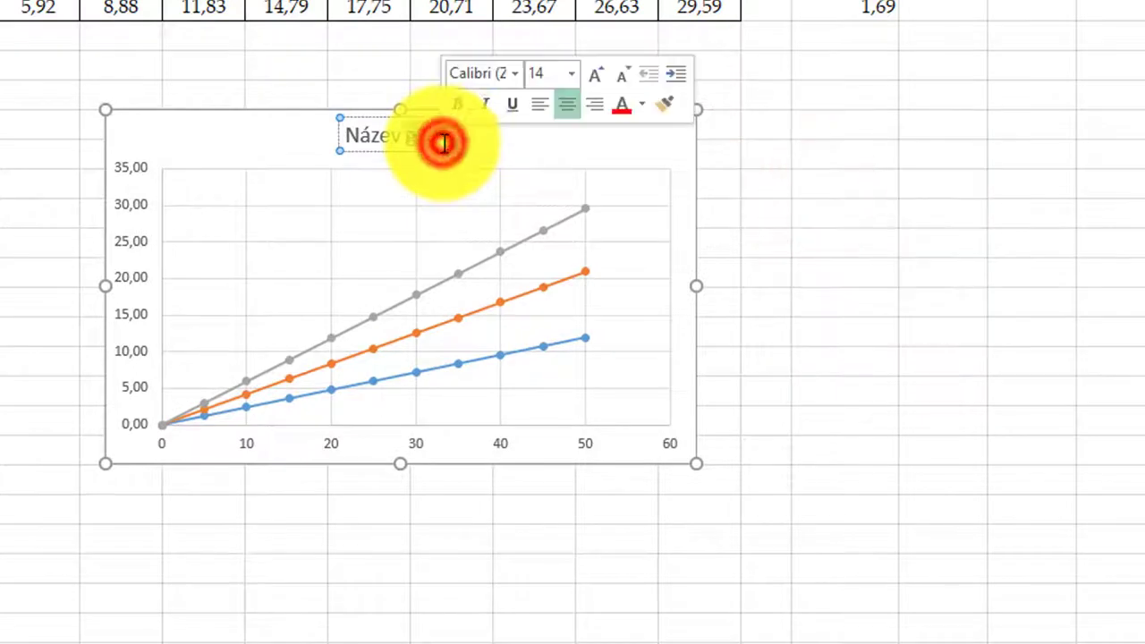
{"action": "type", "text": "Vliv měrné tepelné kapacity na nárůst teploty při ohřevu"}
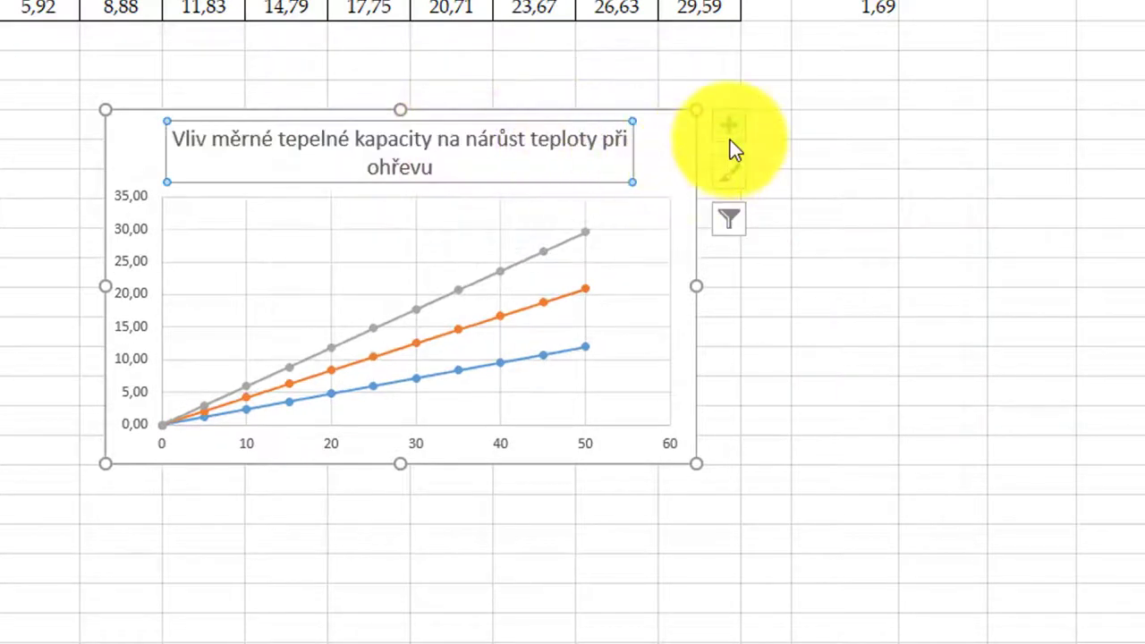
{"action": "left_click", "coordinate": [729, 141]}
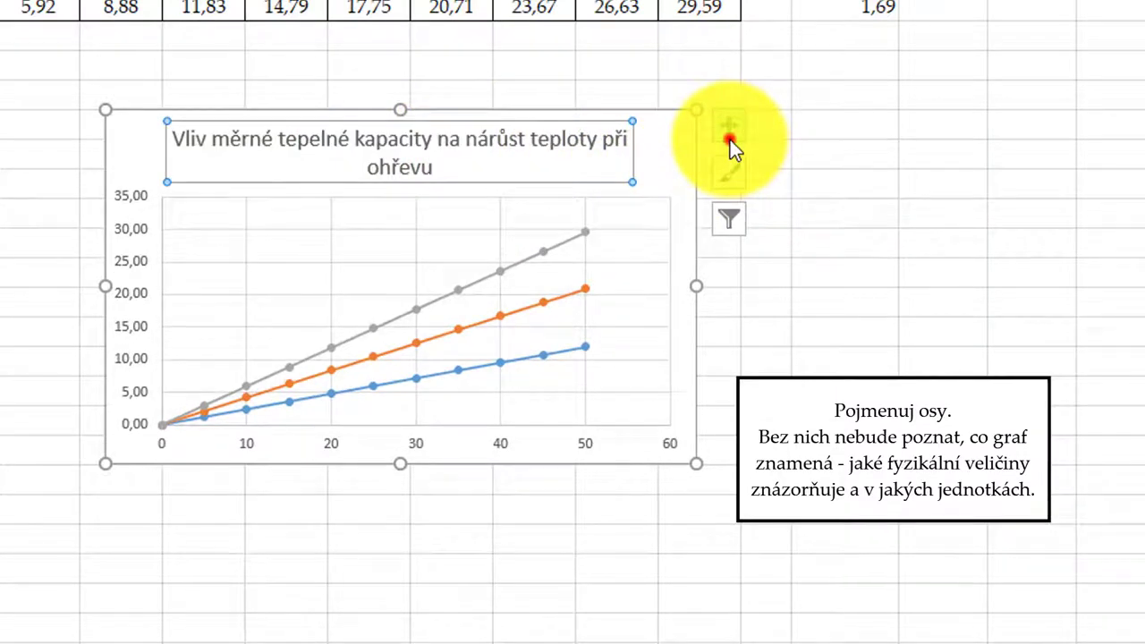
Add axis titles and label the horizontal axis 'Q [kJ]'
{"action": "left_click", "coordinate": [799, 172]}
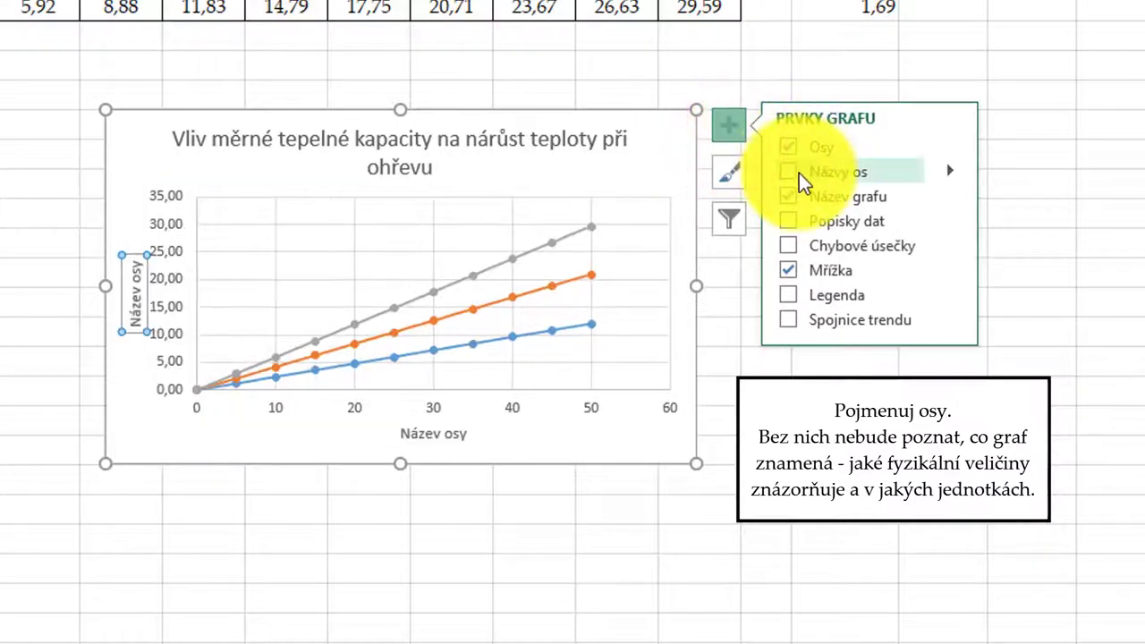
{"action": "left_click", "coordinate": [418, 435]}
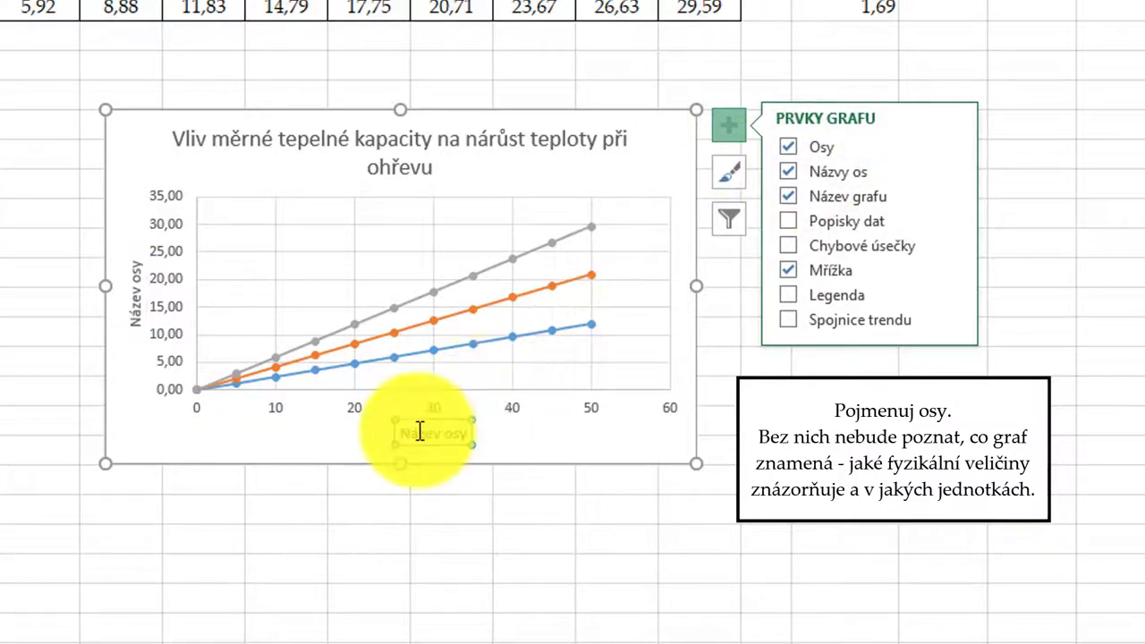
{"action": "triple_click", "coordinate": [417, 435]}
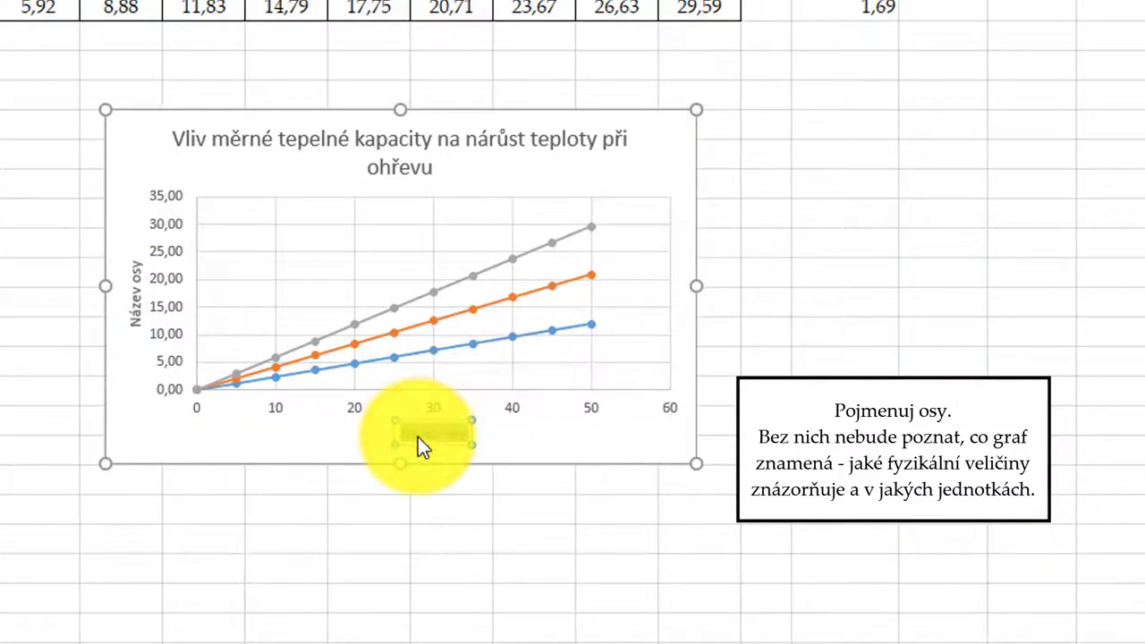
{"action": "key", "text": "BackSpace"}
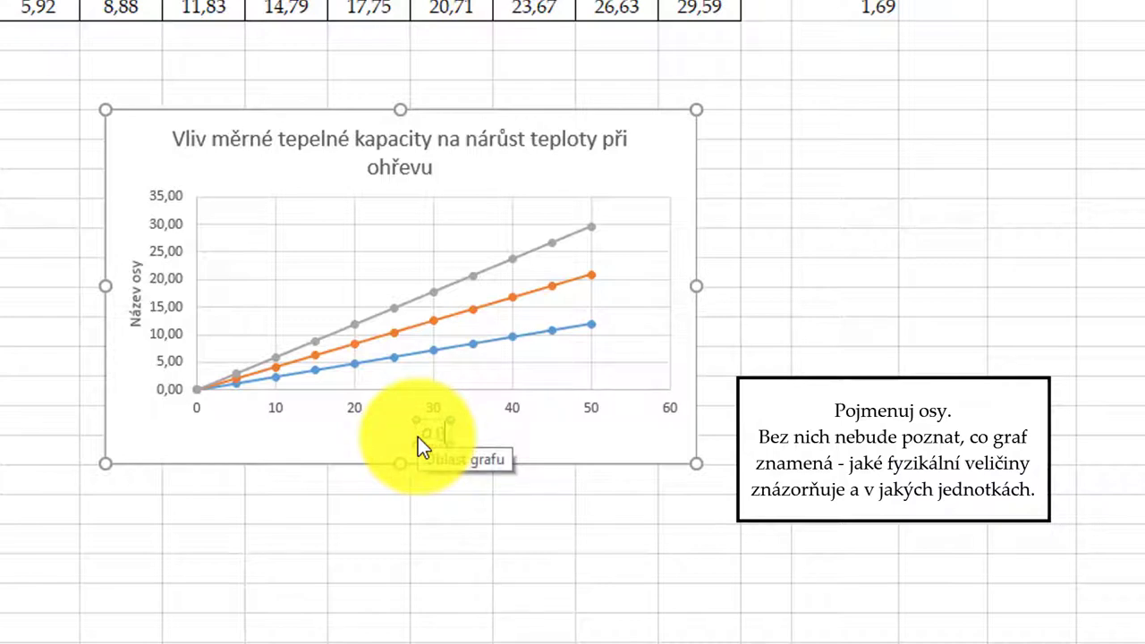
{"action": "type", "text": "J"}
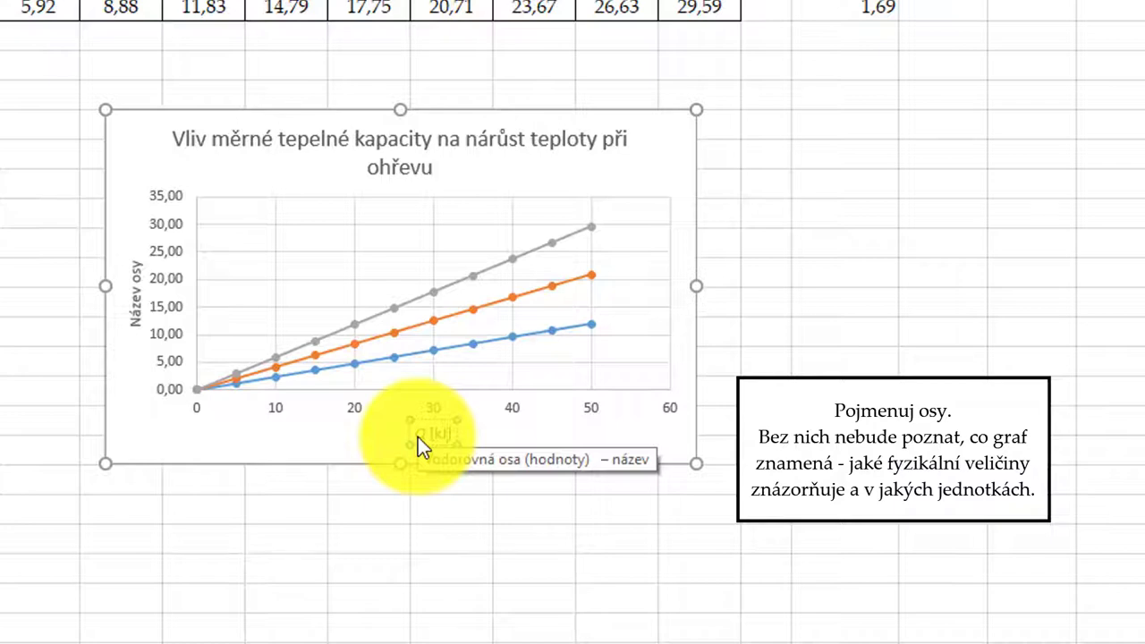
Label the vertical axis 't [°C]' and open its Format Axis Title pane
{"action": "left_click", "coordinate": [139, 301]}
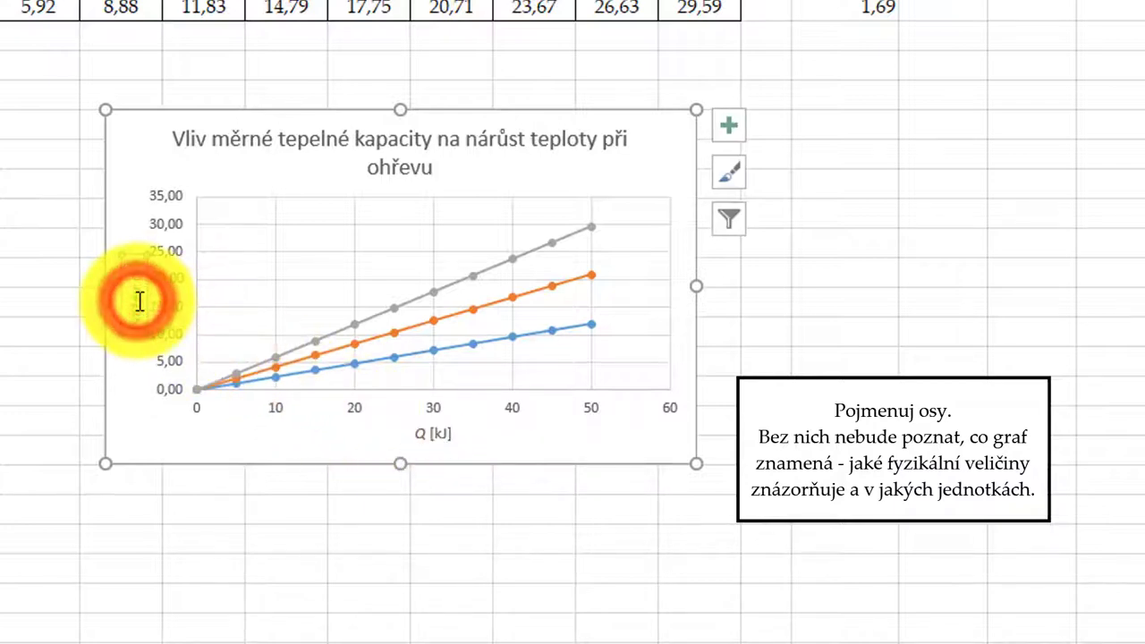
{"action": "triple_click", "coordinate": [138, 301]}
{"action": "key", "text": "Delete"}
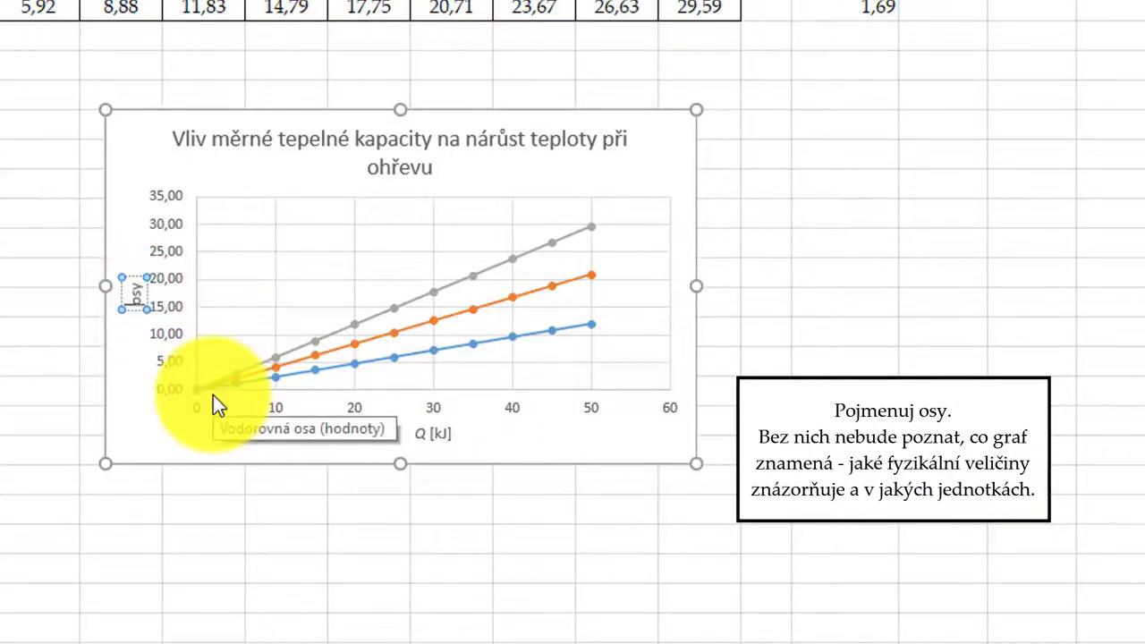
{"action": "type", "text": "t [°C]"}
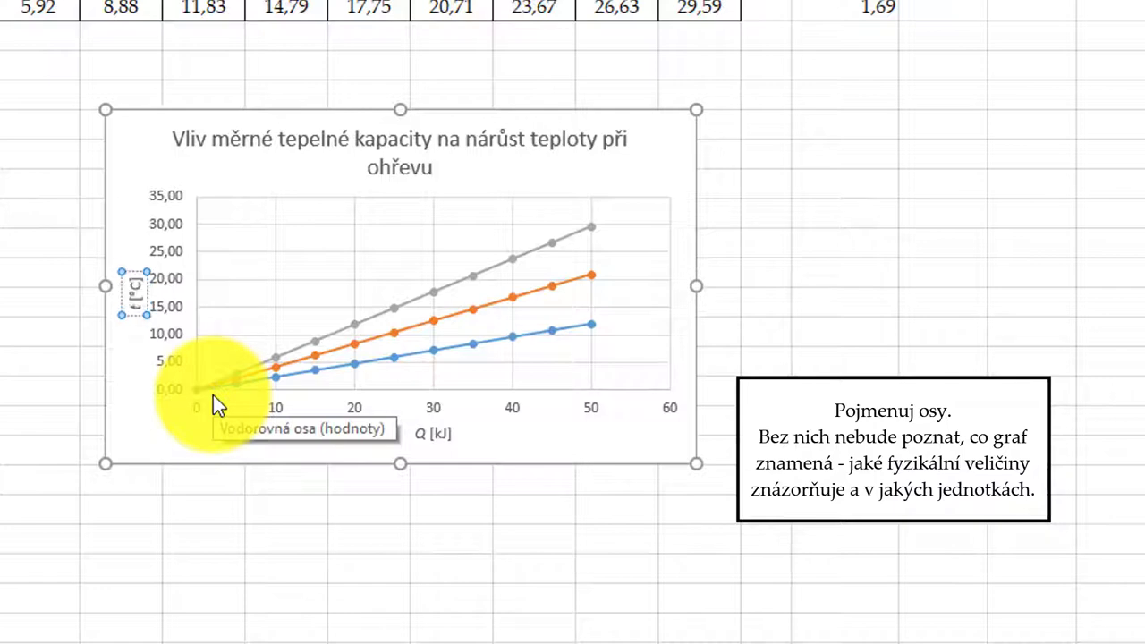
{"action": "left_click", "coordinate": [136, 398]}
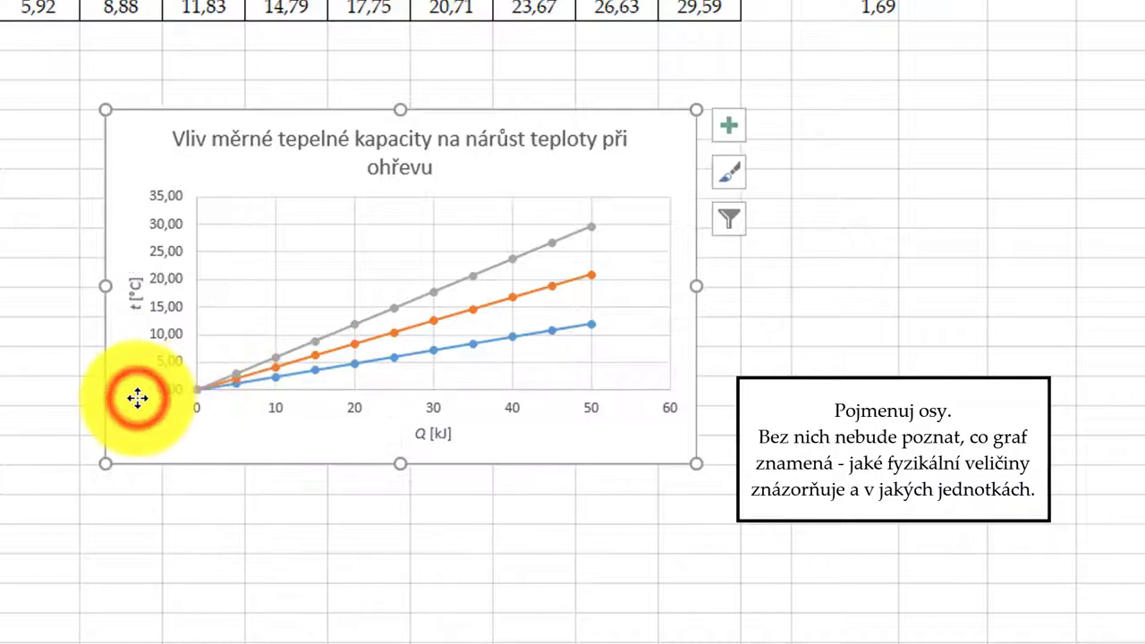
{"action": "left_click", "coordinate": [131, 287]}
{"action": "double_click", "coordinate": [139, 289]}
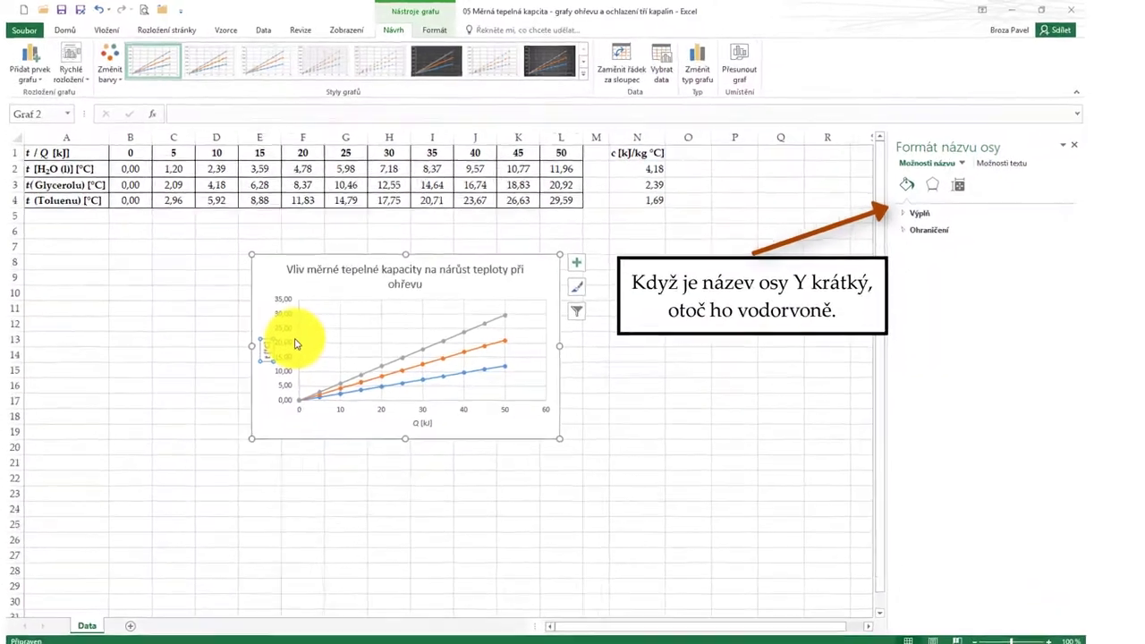
Set the vertical axis title's text direction to Horizontal (Vodorovné)
{"action": "left_click", "coordinate": [931, 185]}
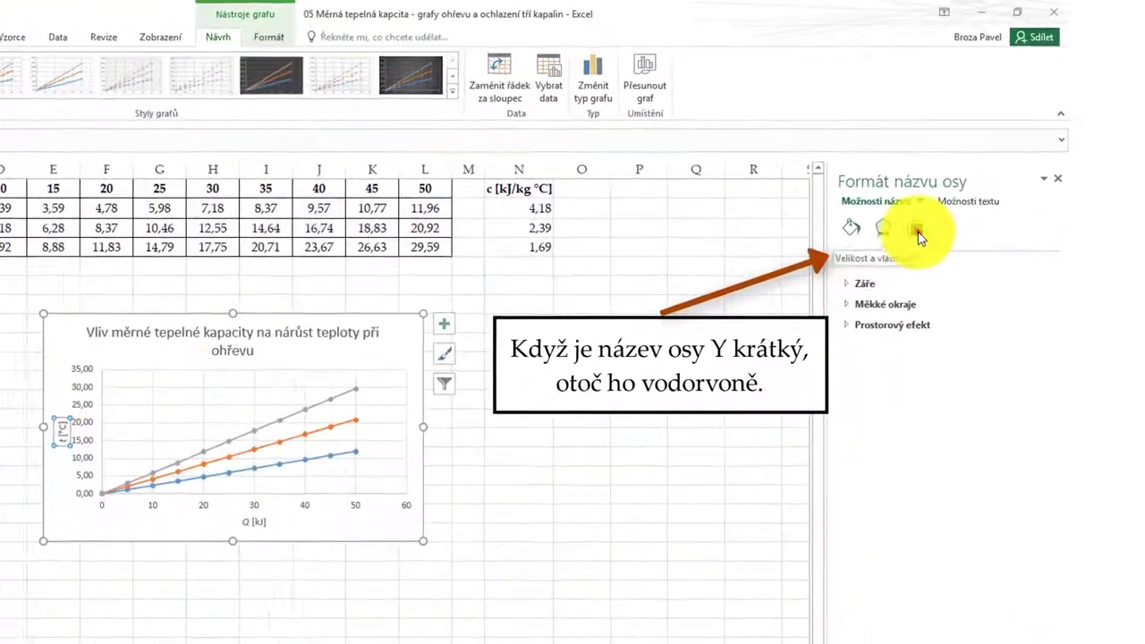
{"action": "left_click", "coordinate": [958, 184]}
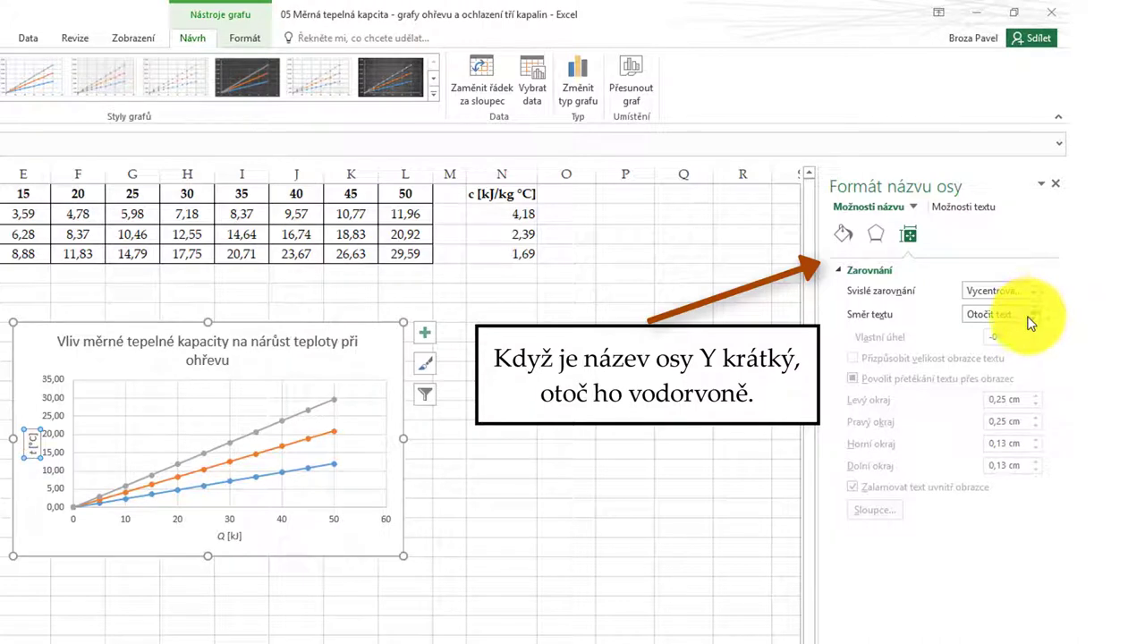
{"action": "left_click", "coordinate": [1029, 317]}
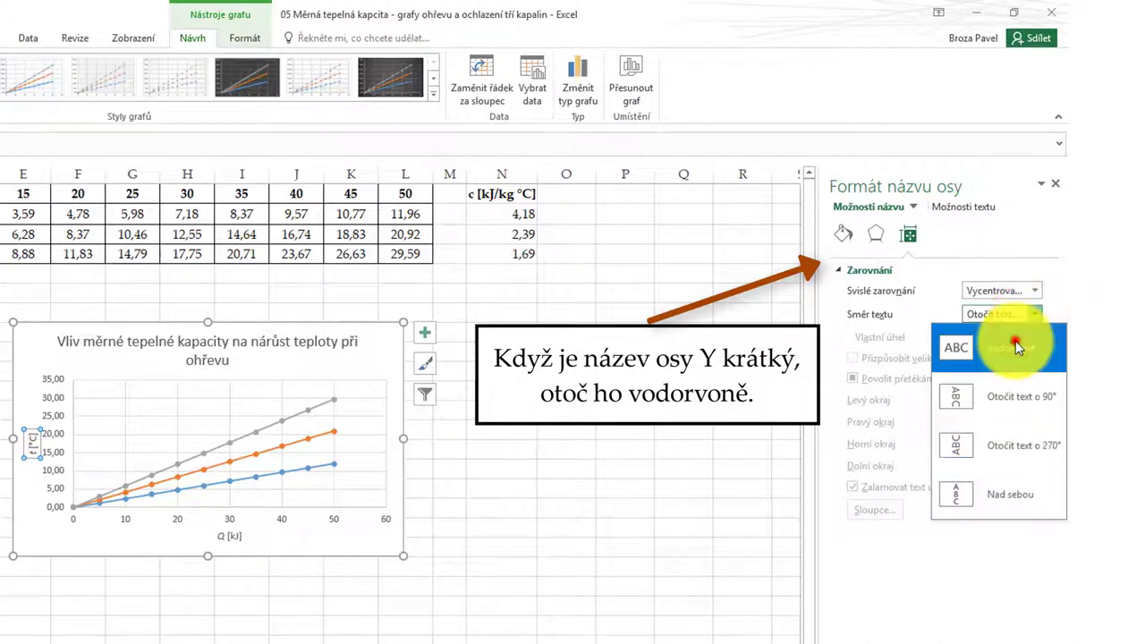
{"action": "left_click", "coordinate": [1016, 346]}
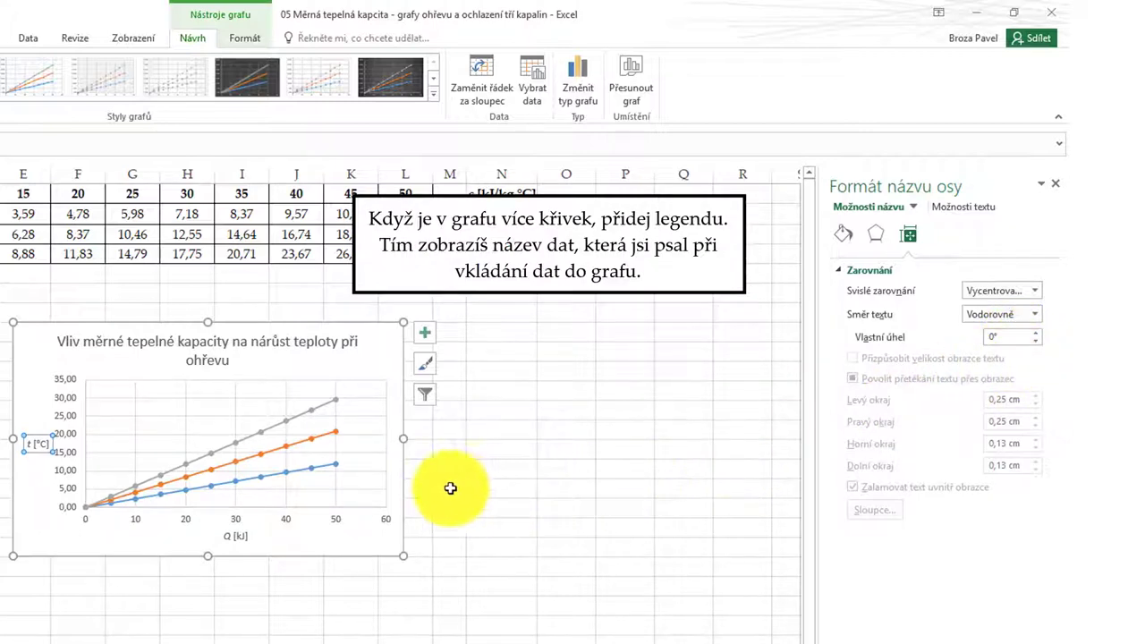
Add a legend for Voda, Glycerol and Toluen at the bottom of the chart
{"action": "left_click", "coordinate": [425, 332]}
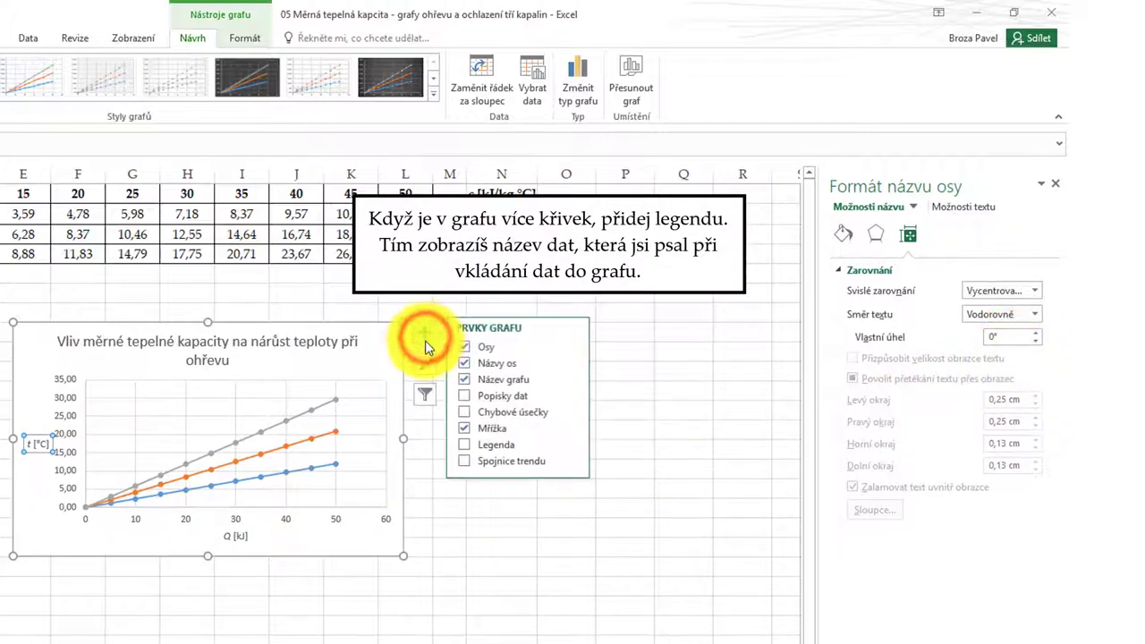
{"action": "left_click", "coordinate": [463, 445]}
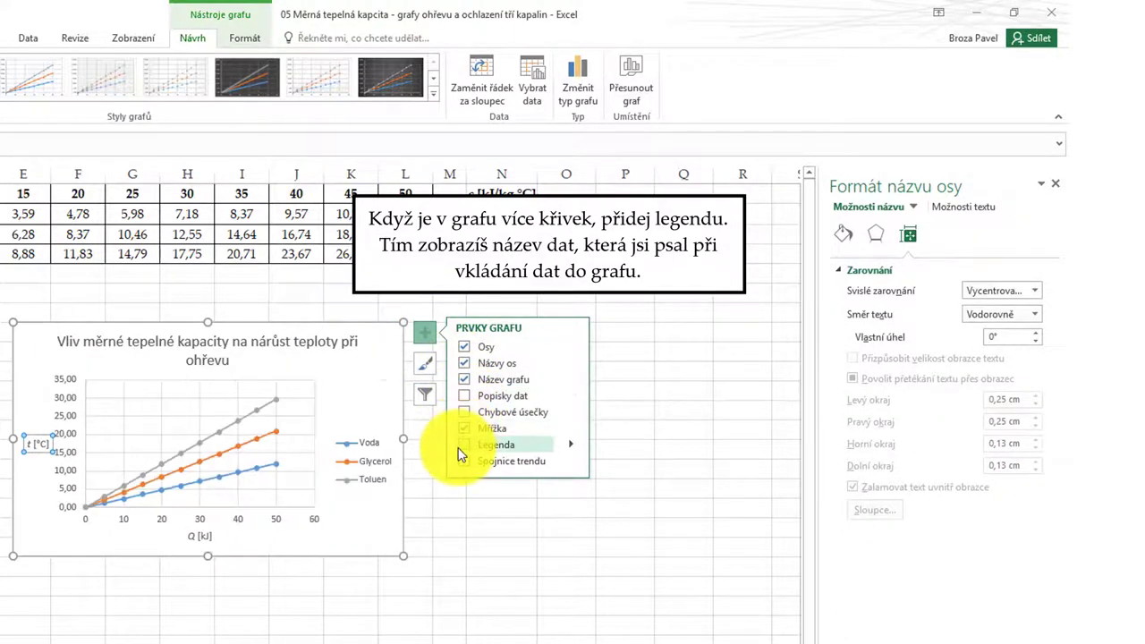
{"action": "left_click", "coordinate": [572, 444]}
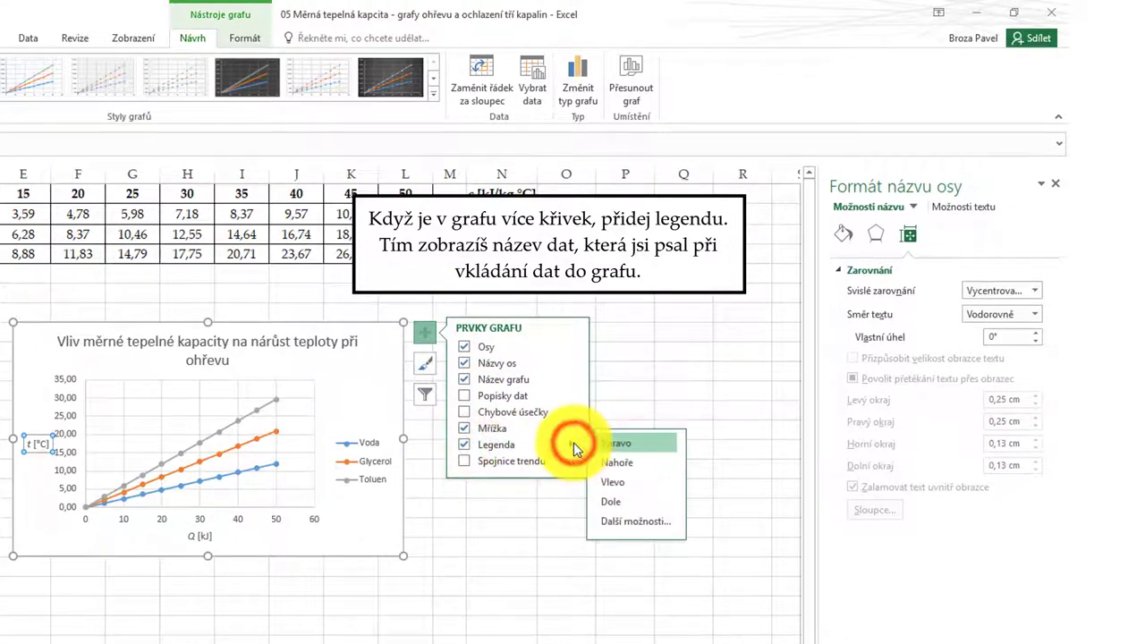
{"action": "left_click", "coordinate": [614, 502]}
{"action": "left_click", "coordinate": [89, 413]}
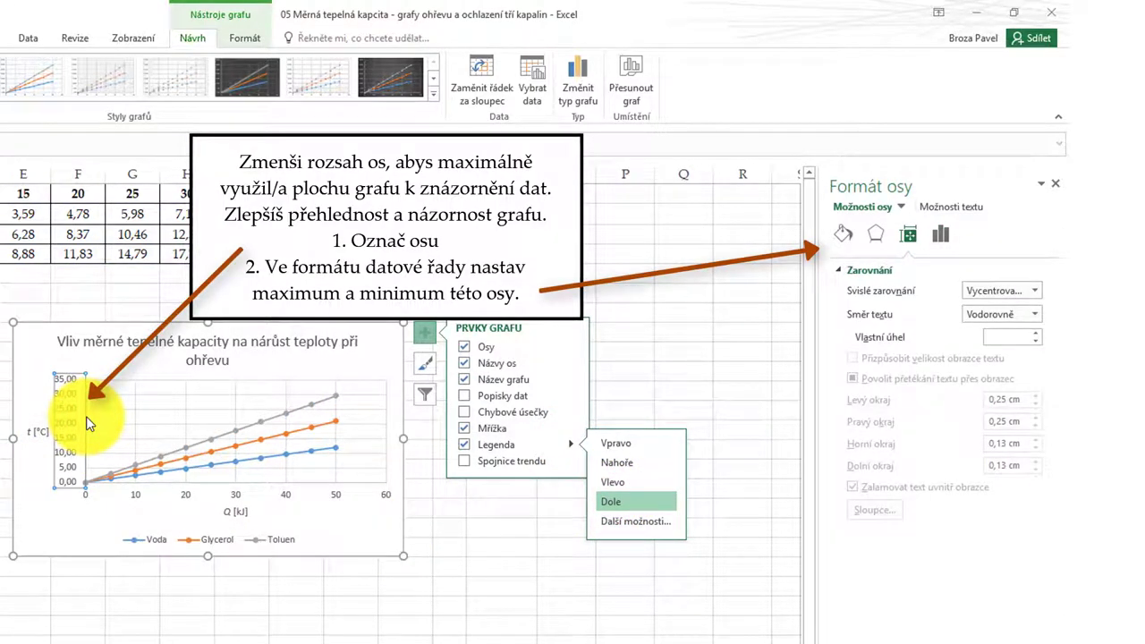
Fix the vertical temperature axis maximum at 30
{"action": "left_click", "coordinate": [932, 236]}
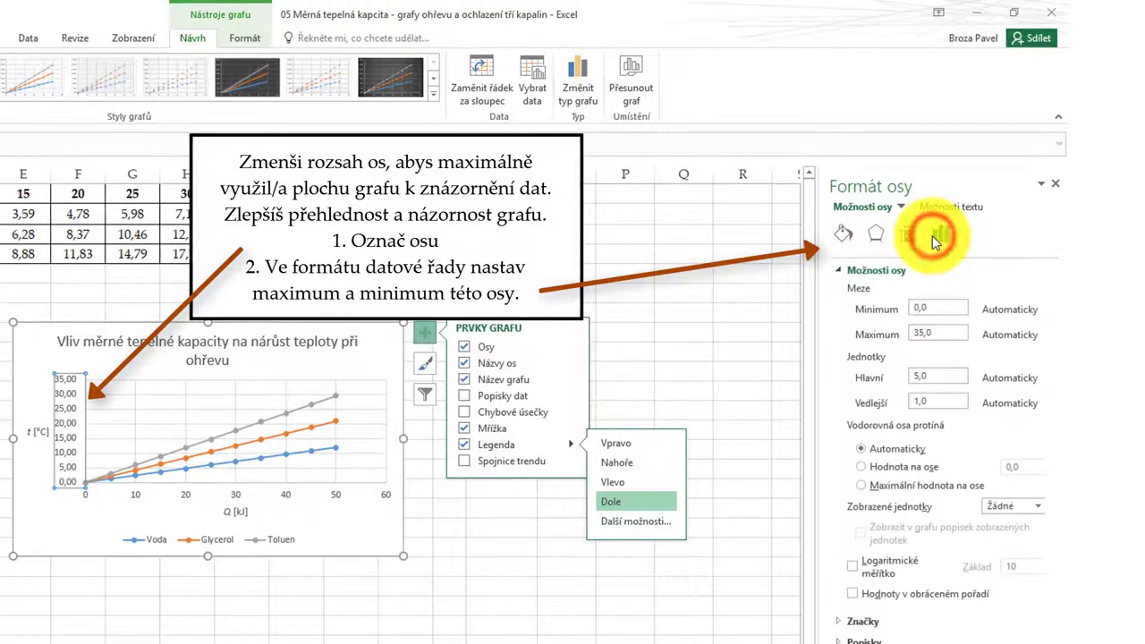
{"action": "left_click", "coordinate": [924, 334]}
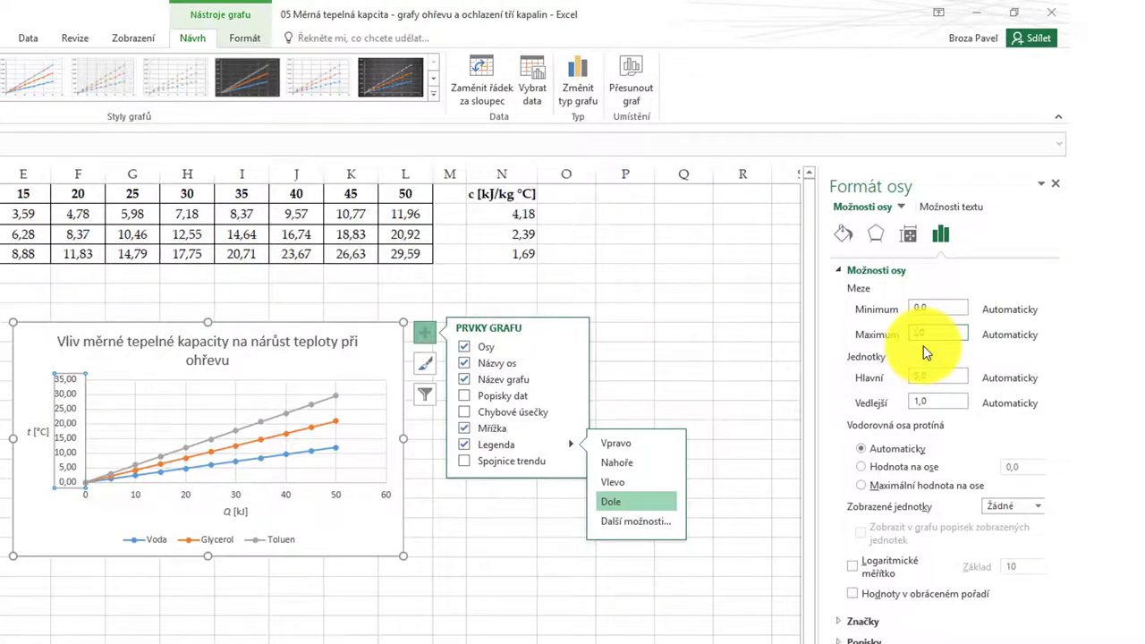
{"action": "type", "text": "30"}
{"action": "key", "text": "Return"}
{"action": "left_click", "coordinate": [935, 377]}
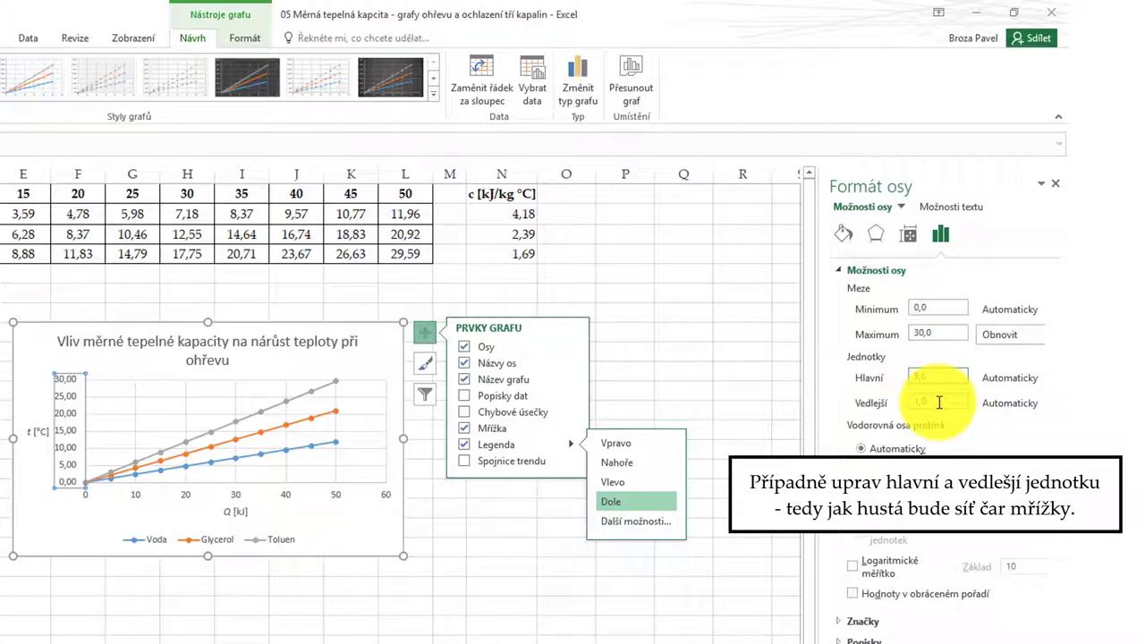
Set the horizontal Q axis maximum to 50 with a major unit of 5
{"action": "left_click", "coordinate": [337, 501]}
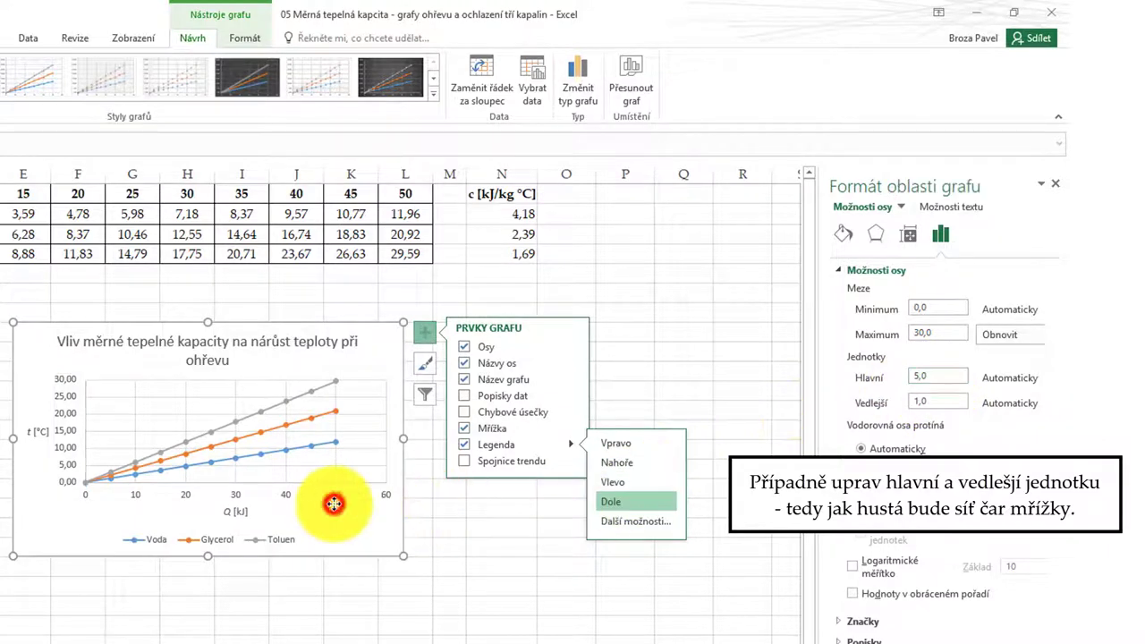
{"action": "left_click", "coordinate": [336, 504]}
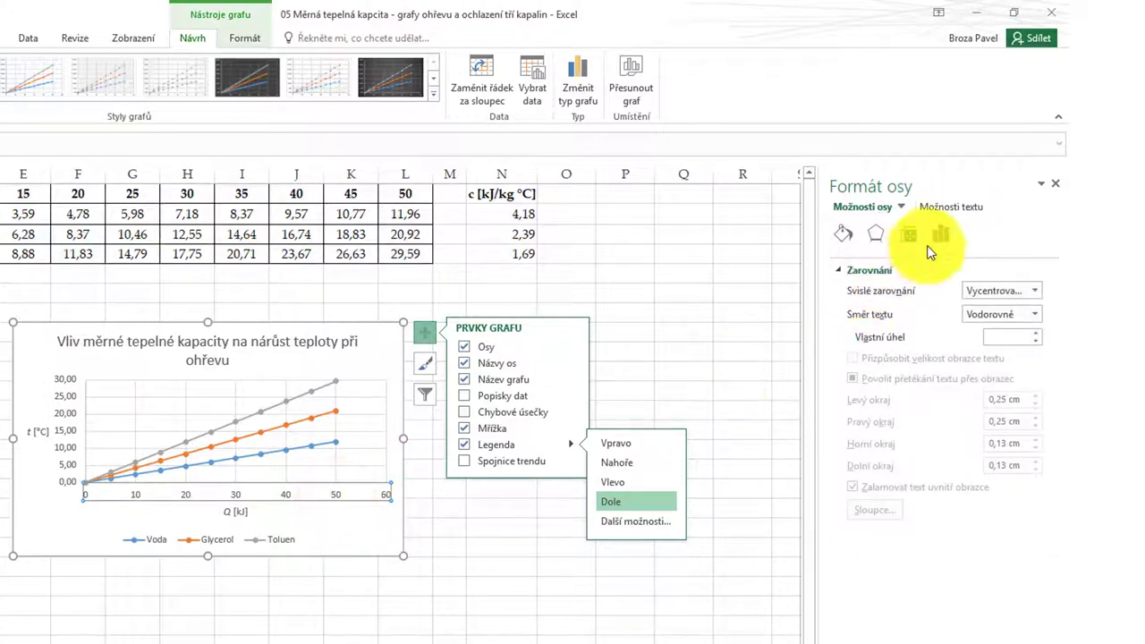
{"action": "left_click", "coordinate": [939, 236]}
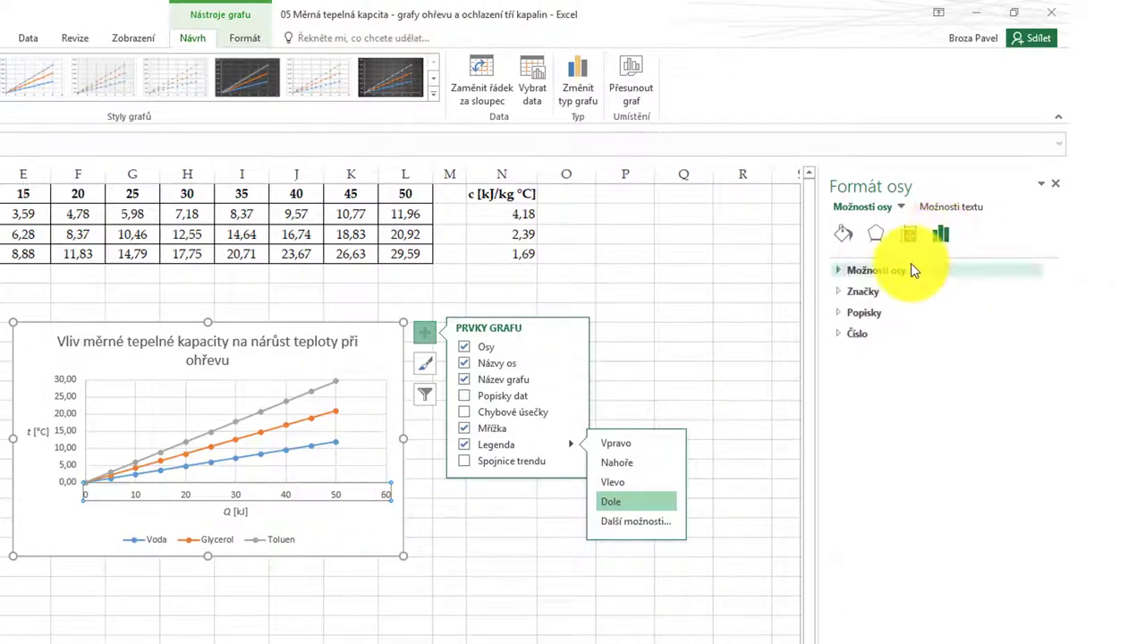
{"action": "left_click", "coordinate": [838, 272]}
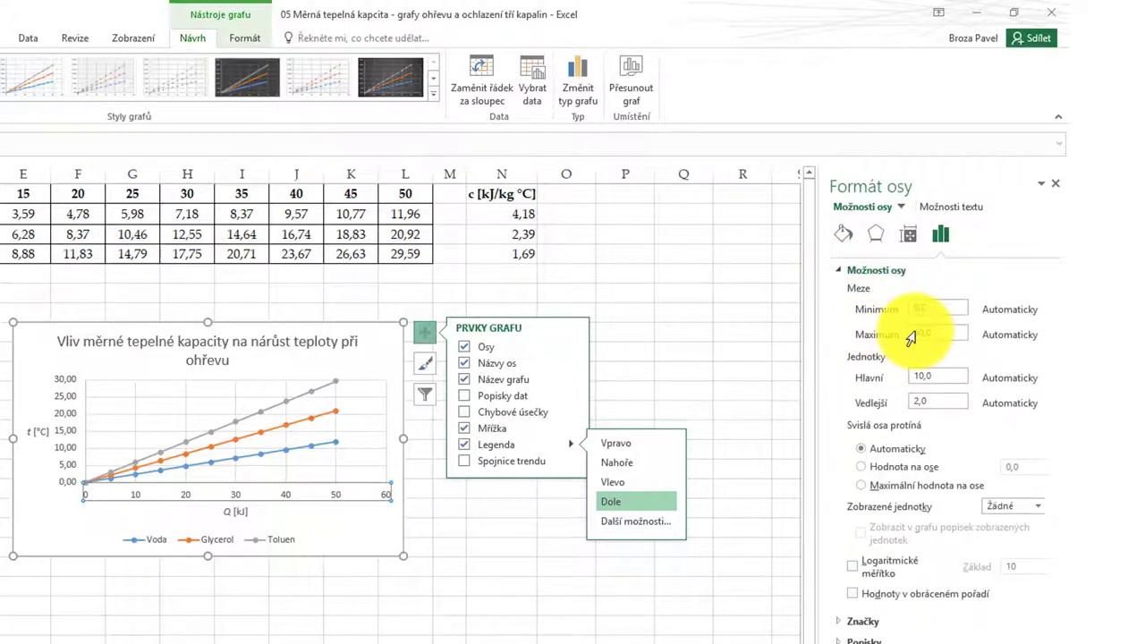
{"action": "left_click", "coordinate": [916, 334]}
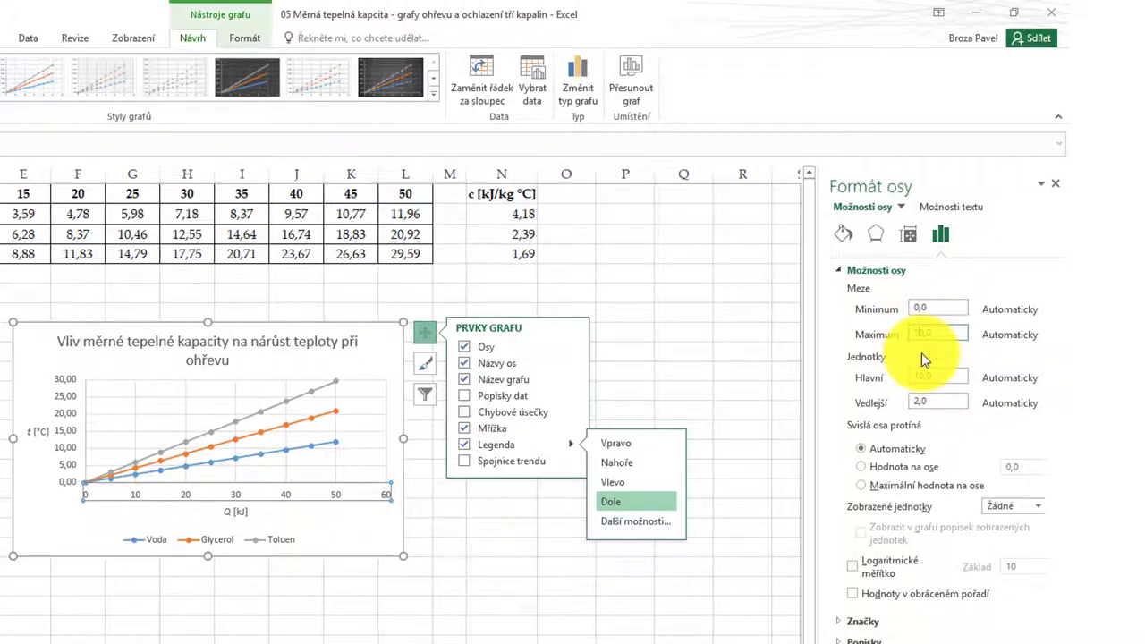
{"action": "type", "text": "50"}
{"action": "left_click", "coordinate": [935, 375]}
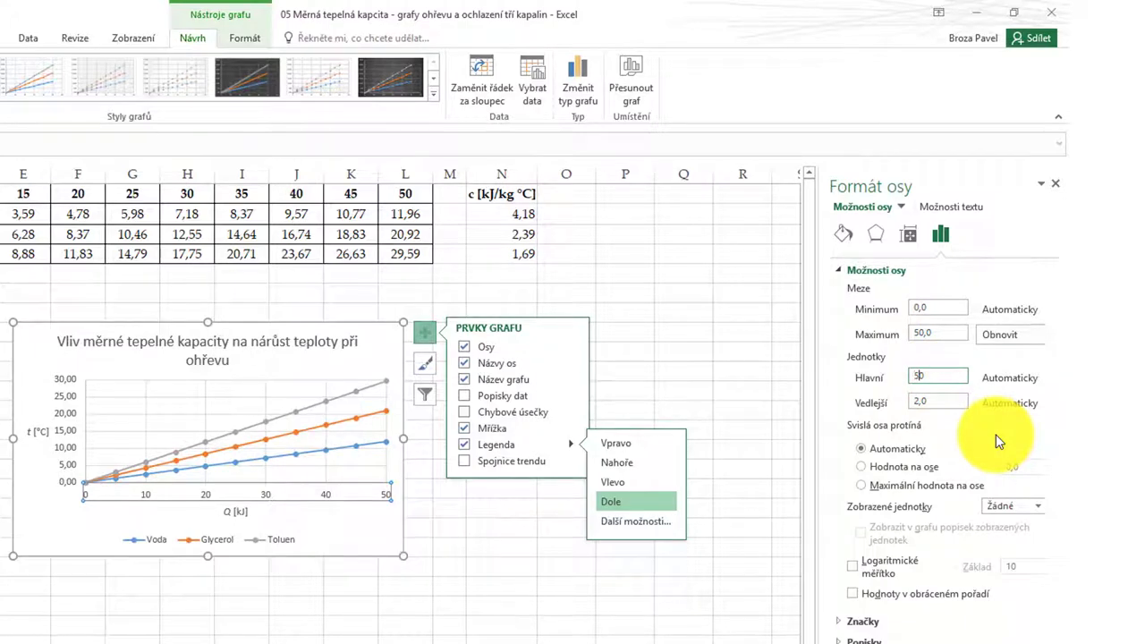
Move the heating chart onto its own new sheet named 'Ohřev různých látek'
{"action": "left_click", "coordinate": [631, 82]}
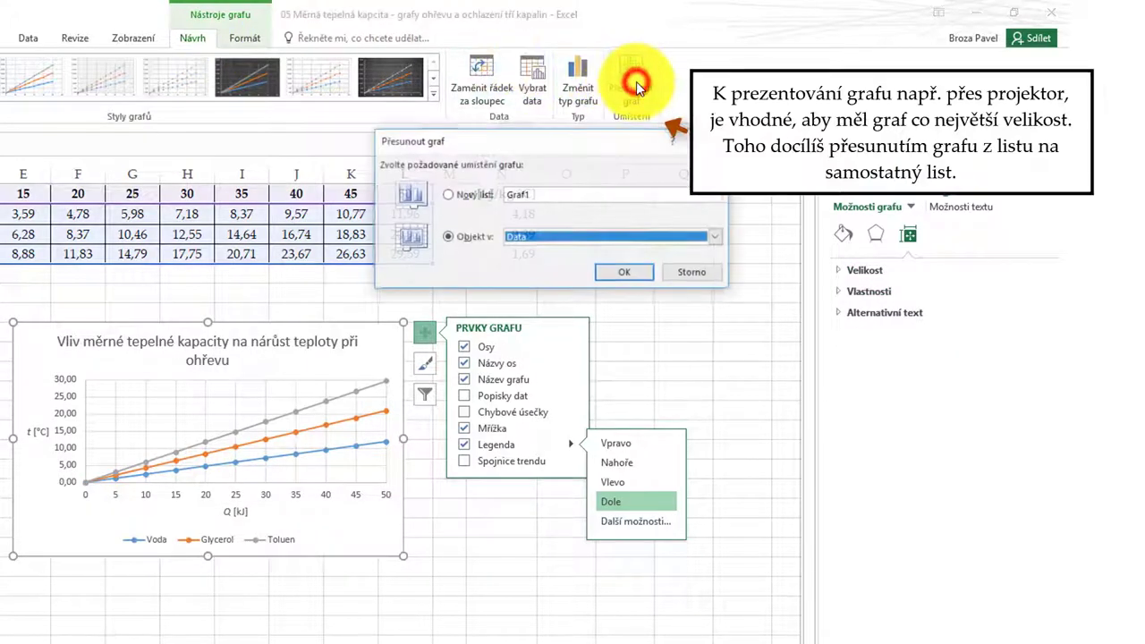
{"action": "left_click", "coordinate": [472, 195]}
{"action": "left_click", "coordinate": [563, 198]}
{"action": "type", "text": "Ohřev různých látek"}
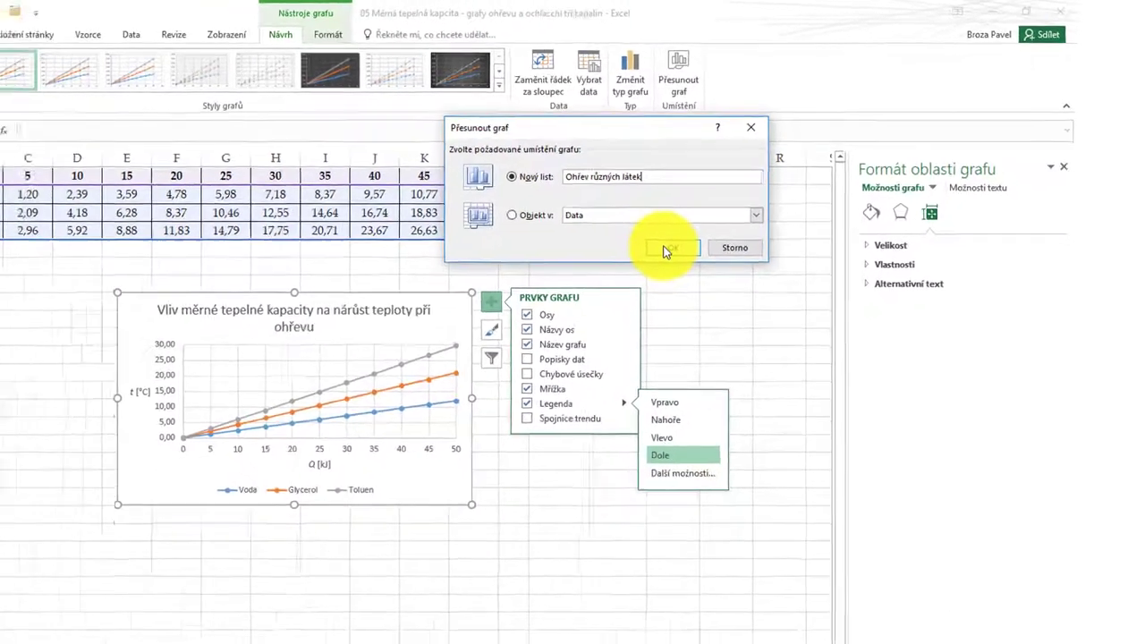
{"action": "left_click", "coordinate": [742, 206]}
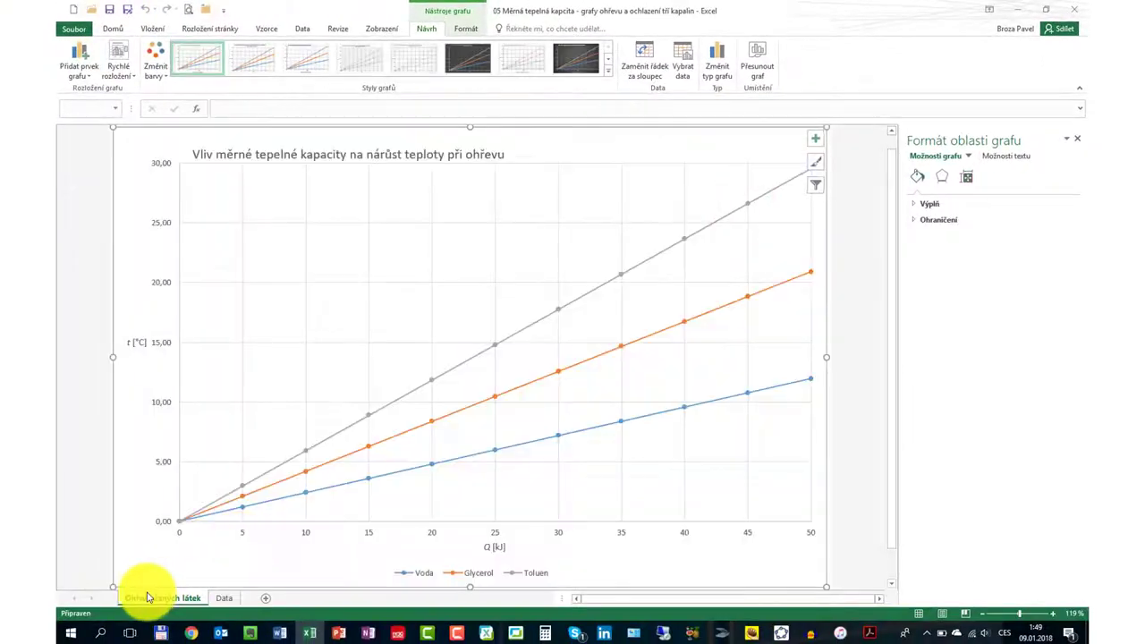
Set the chart title font to Palatino Linotype at 20 pt
{"action": "left_click", "coordinate": [536, 147]}
{"action": "left_click_drag", "start_coordinate": [490, 147], "coordinate": [653, 143]}
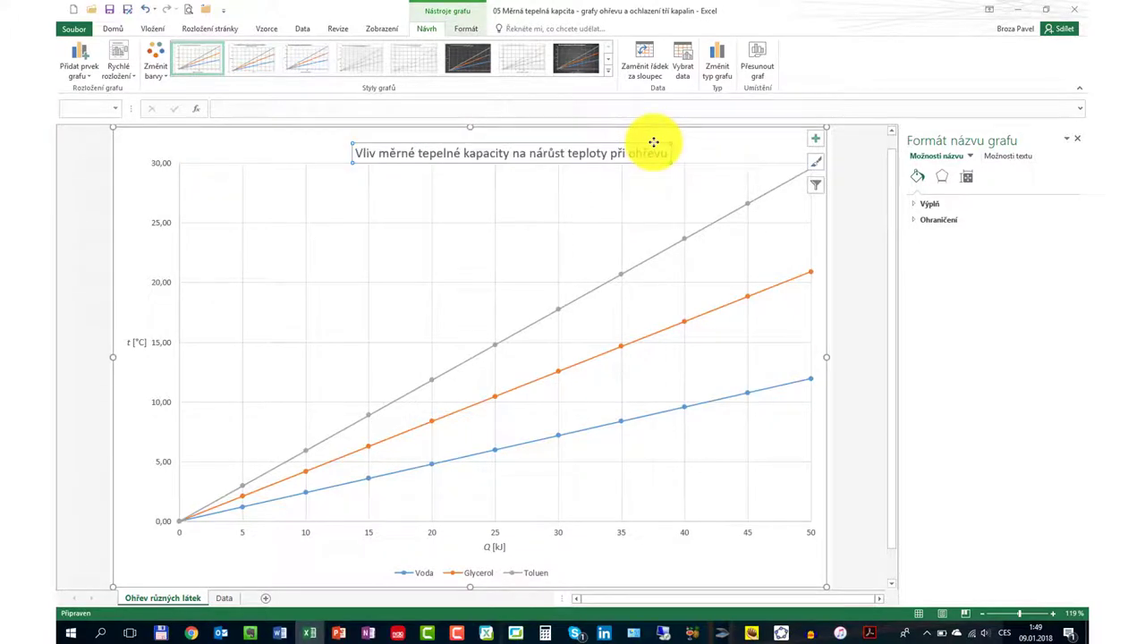
{"action": "left_click", "coordinate": [103, 34]}
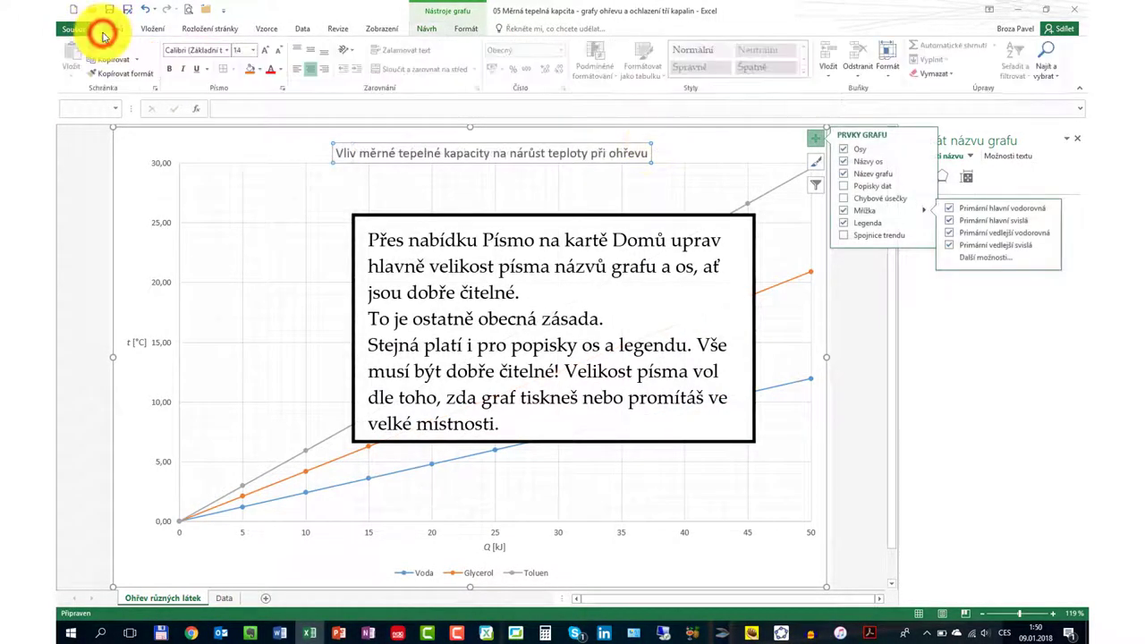
{"action": "left_click", "coordinate": [392, 159]}
{"action": "double_click", "coordinate": [391, 158]}
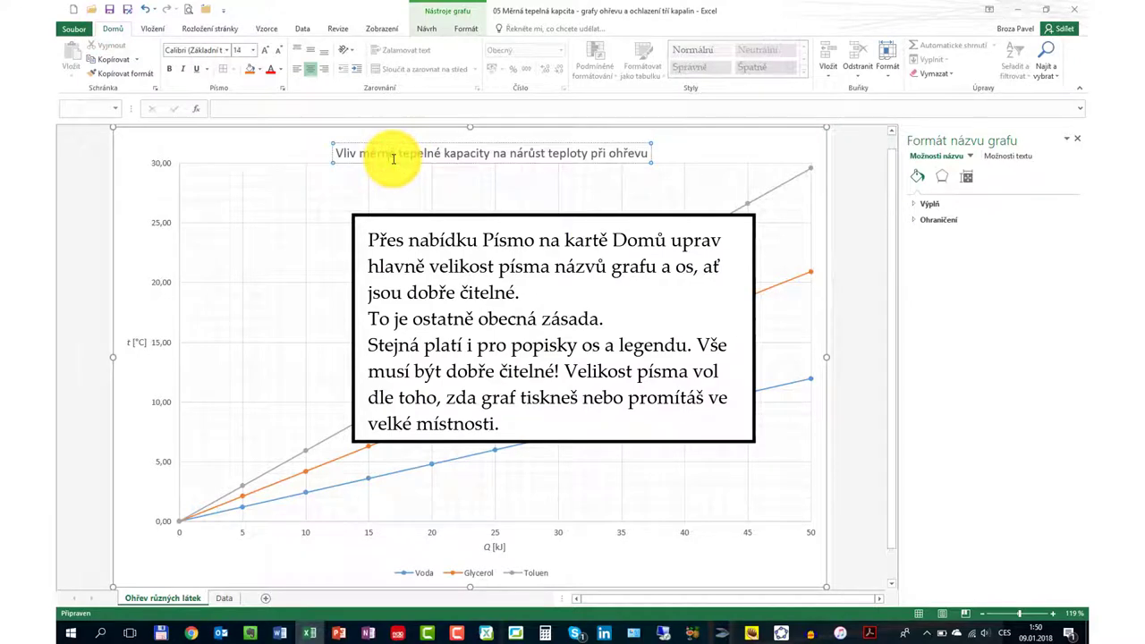
{"action": "triple_click", "coordinate": [392, 158]}
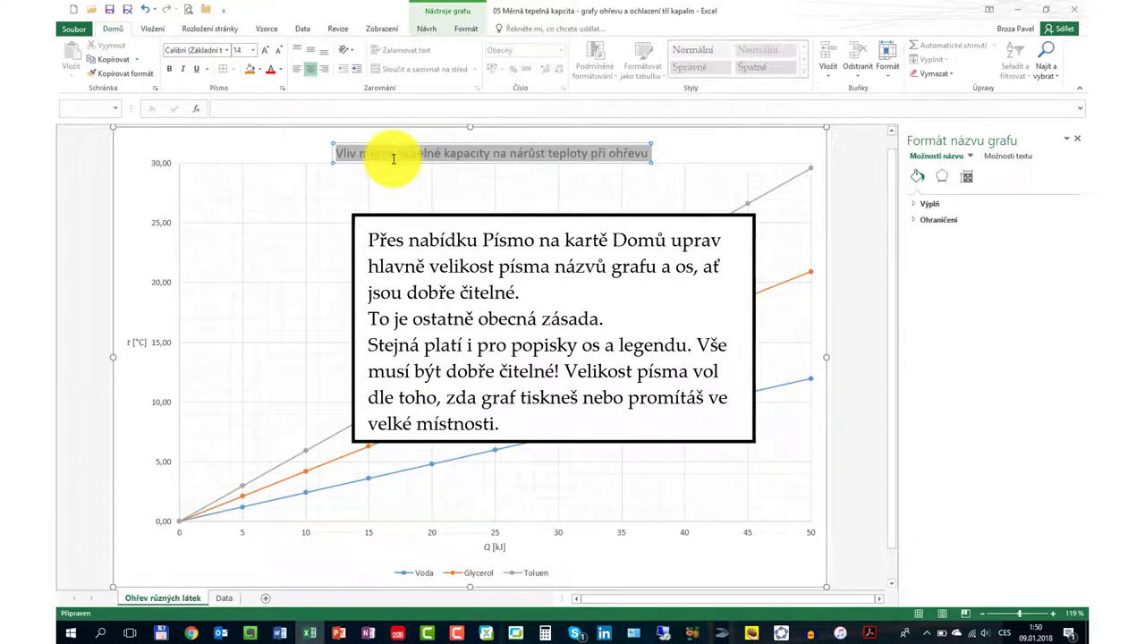
{"action": "left_click", "coordinate": [225, 51]}
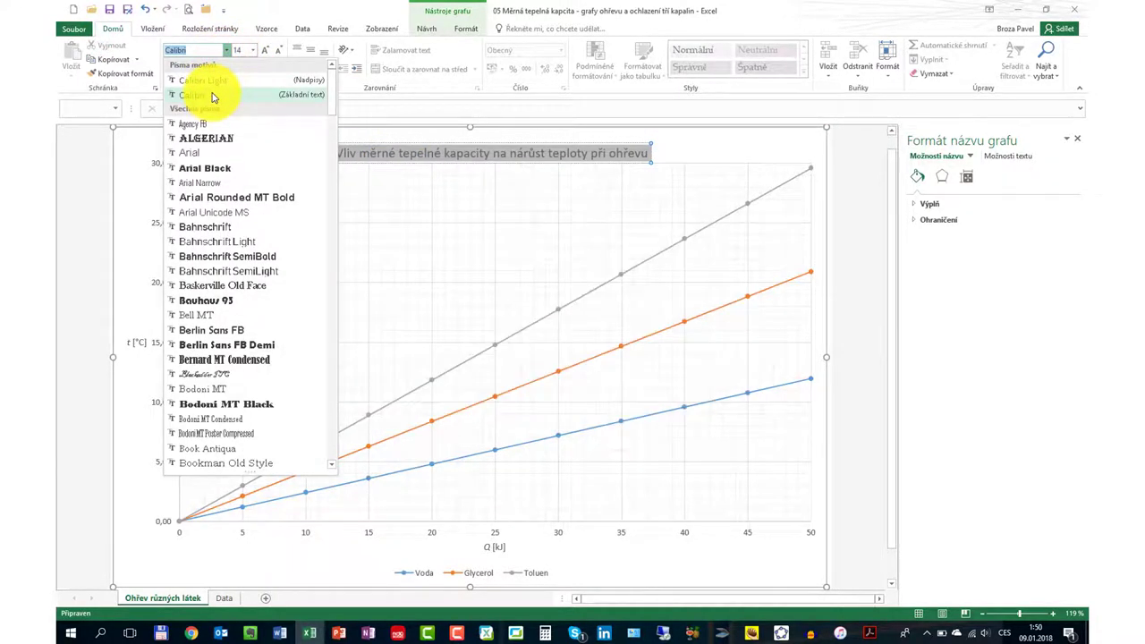
{"action": "type", "text": "Palatino Linotype"}
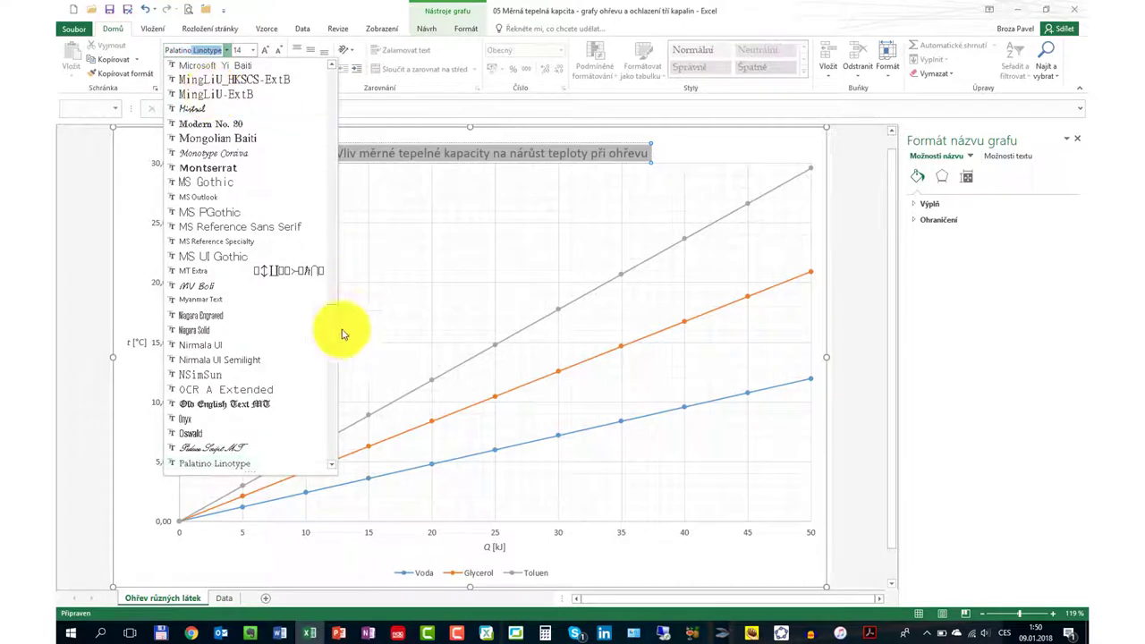
{"action": "left_click", "coordinate": [238, 461]}
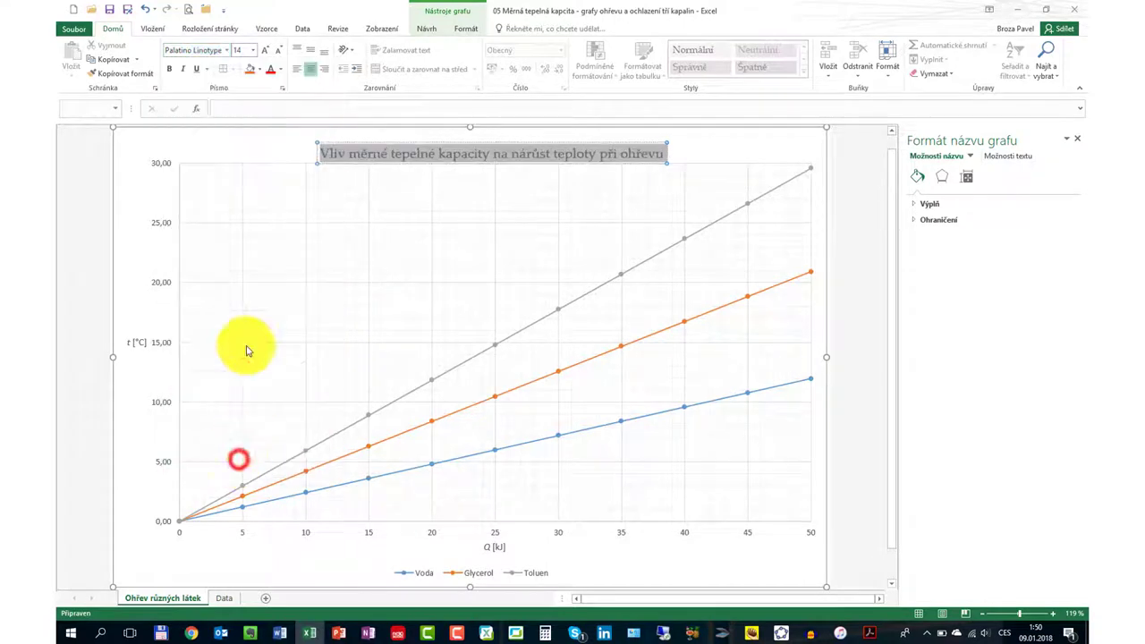
{"action": "left_click", "coordinate": [252, 50]}
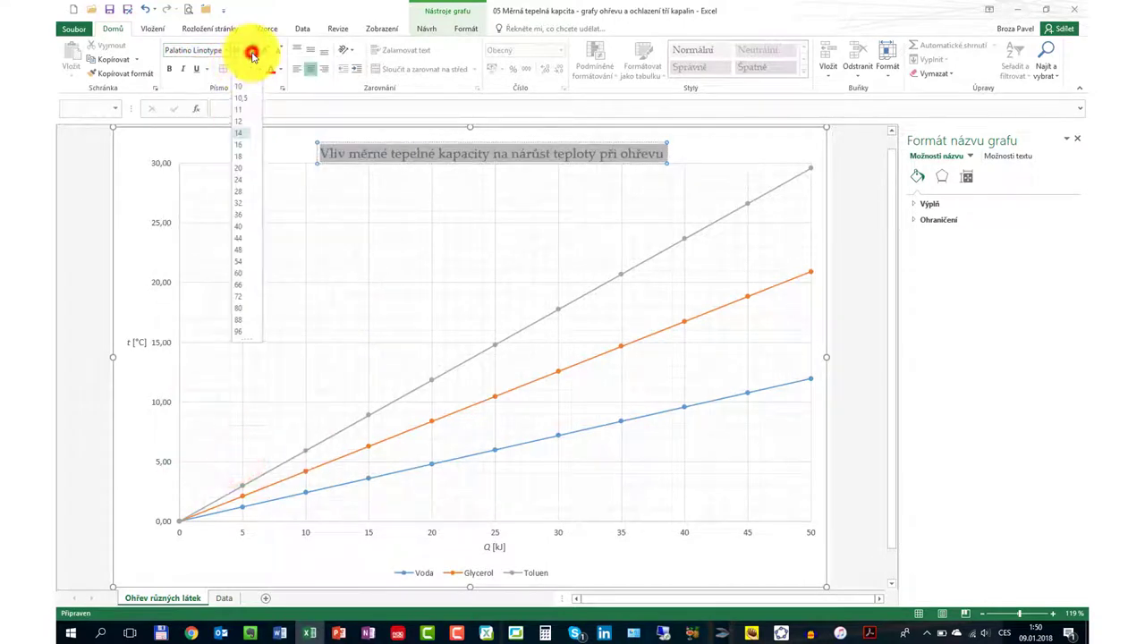
{"action": "left_click", "coordinate": [238, 173]}
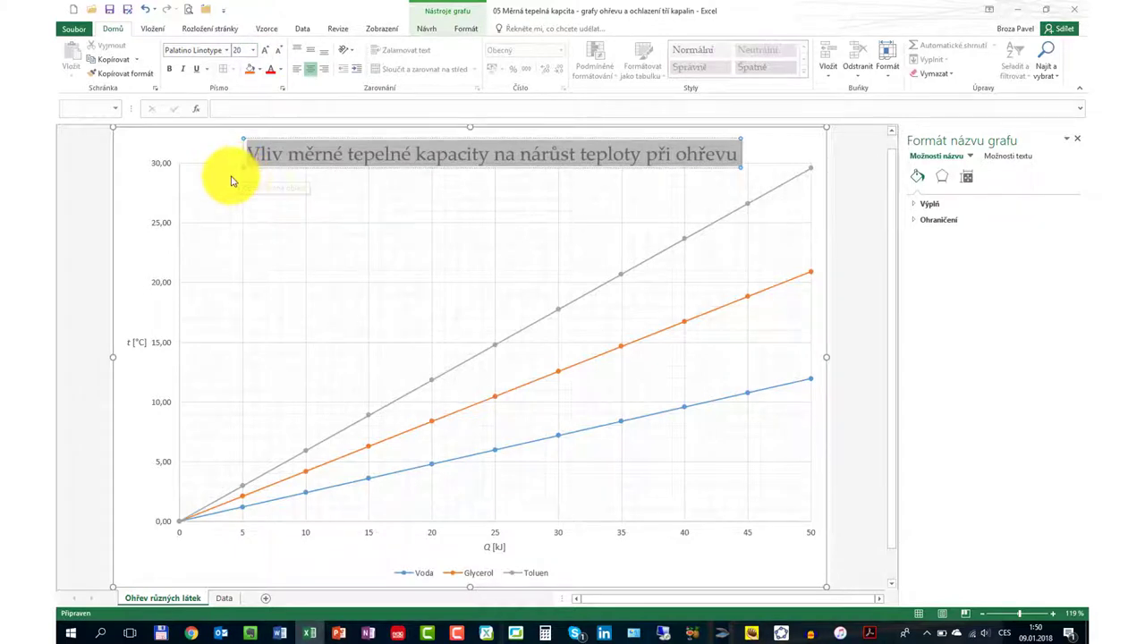
Make the chart title bold and nudge it slightly higher in the chart
{"action": "left_click", "coordinate": [496, 158]}
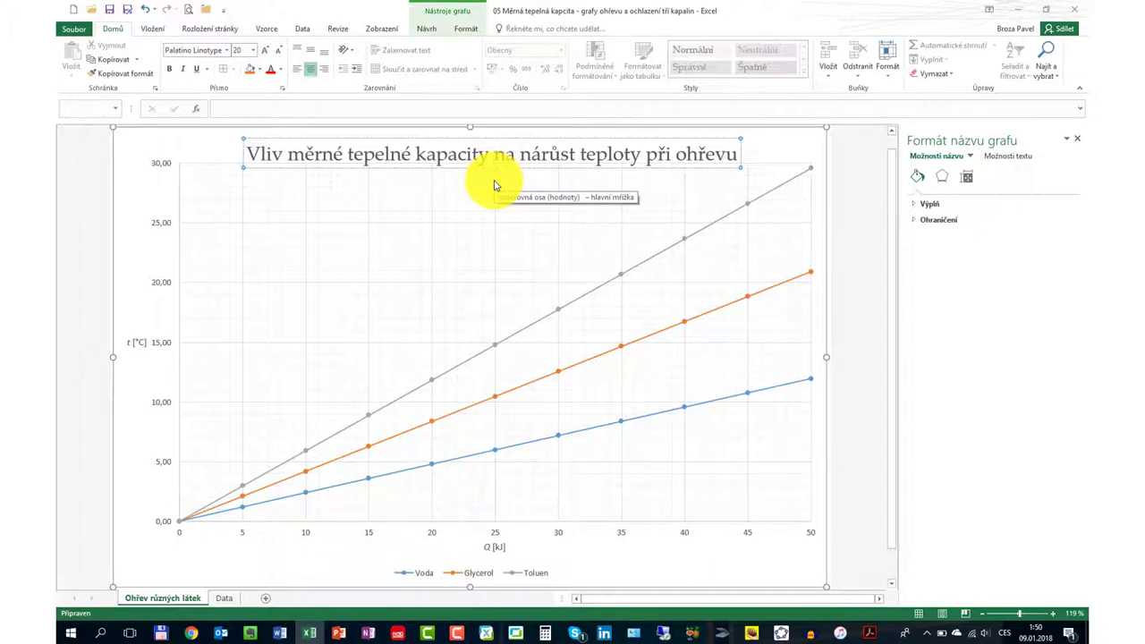
{"action": "key", "text": "ctrl+a"}
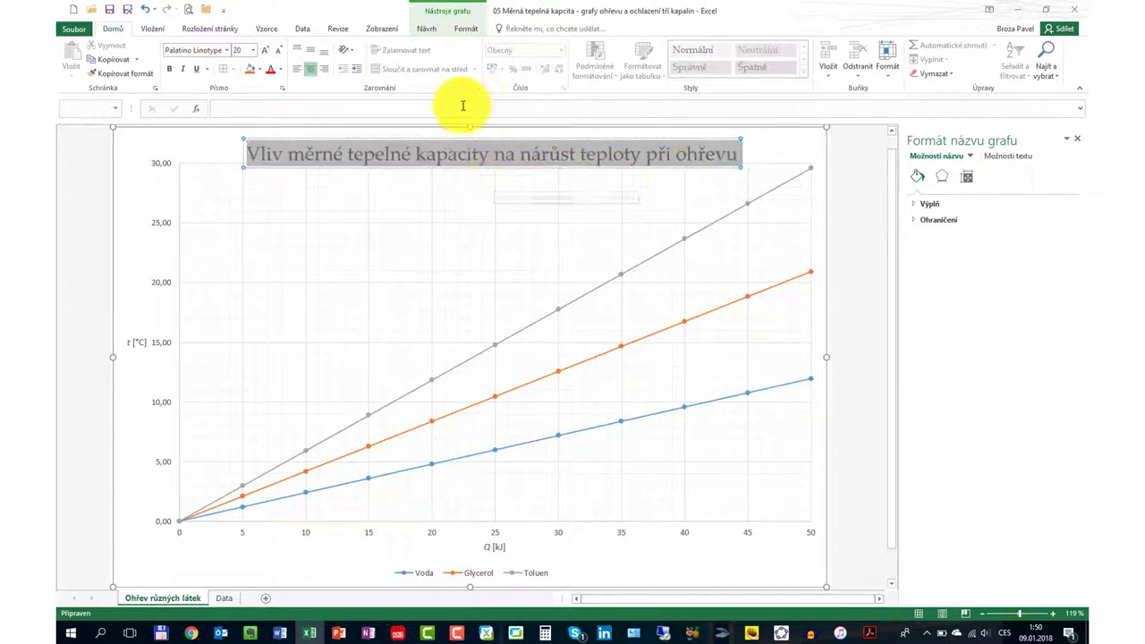
{"action": "left_click", "coordinate": [280, 70]}
{"action": "left_click", "coordinate": [281, 86]}
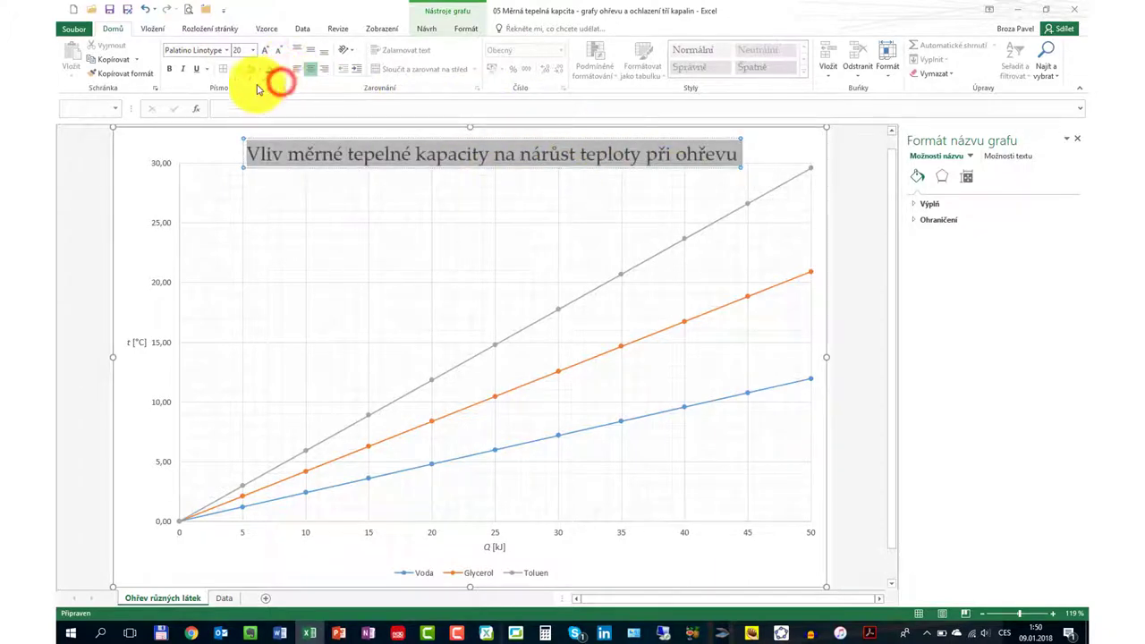
{"action": "left_click", "coordinate": [169, 70]}
{"action": "key", "text": "Escape"}
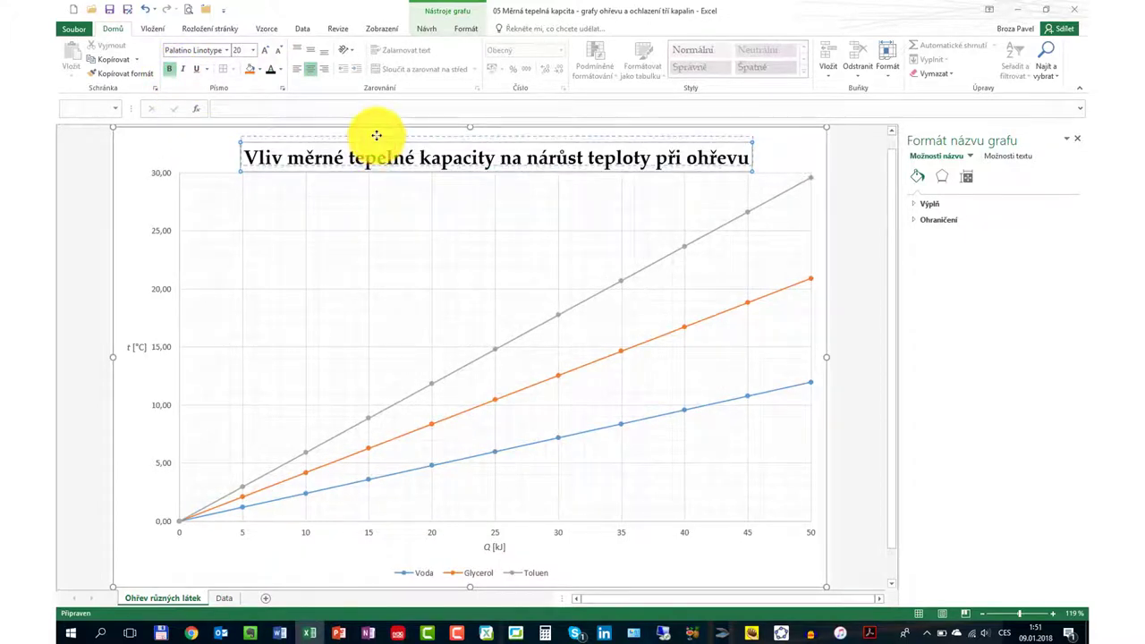
{"action": "left_click_drag", "start_coordinate": [376, 143], "coordinate": [375, 134]}
Format both axis titles, t [°C] and Q [kJ], in 18 pt Palatino Linotype
{"action": "left_click", "coordinate": [143, 348]}
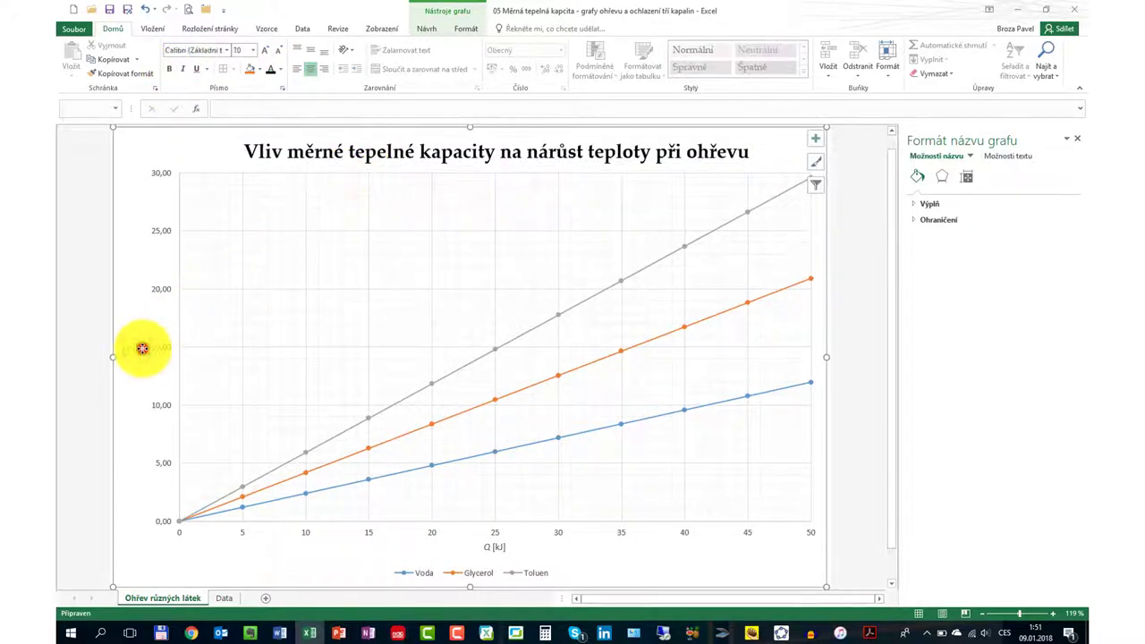
{"action": "left_click", "coordinate": [143, 349]}
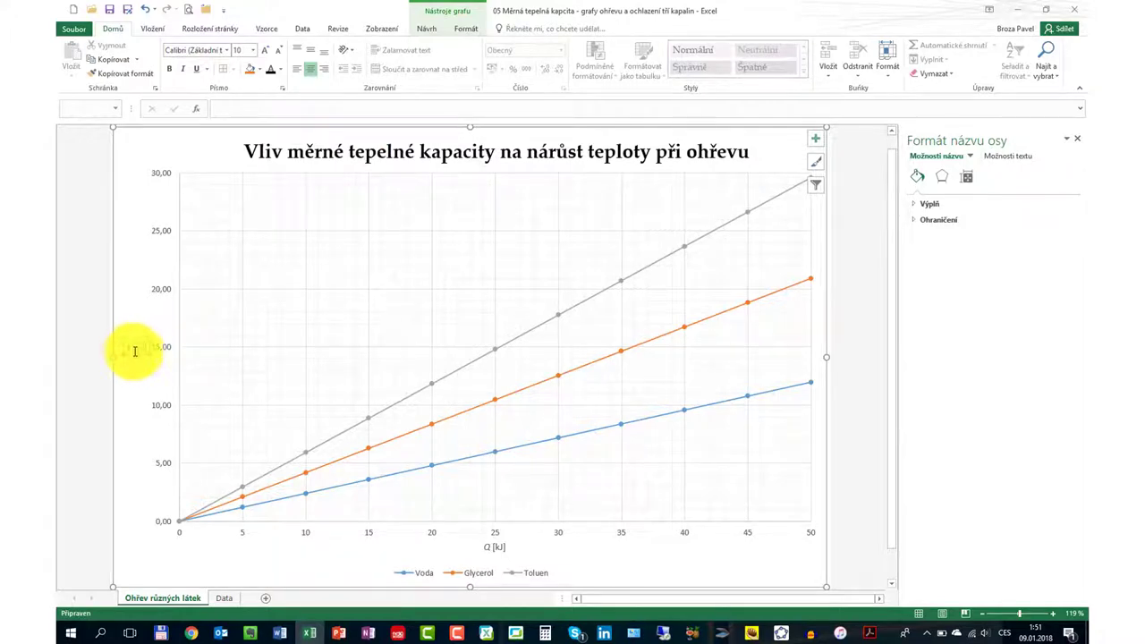
{"action": "left_click", "coordinate": [224, 54]}
{"action": "left_click", "coordinate": [214, 123]}
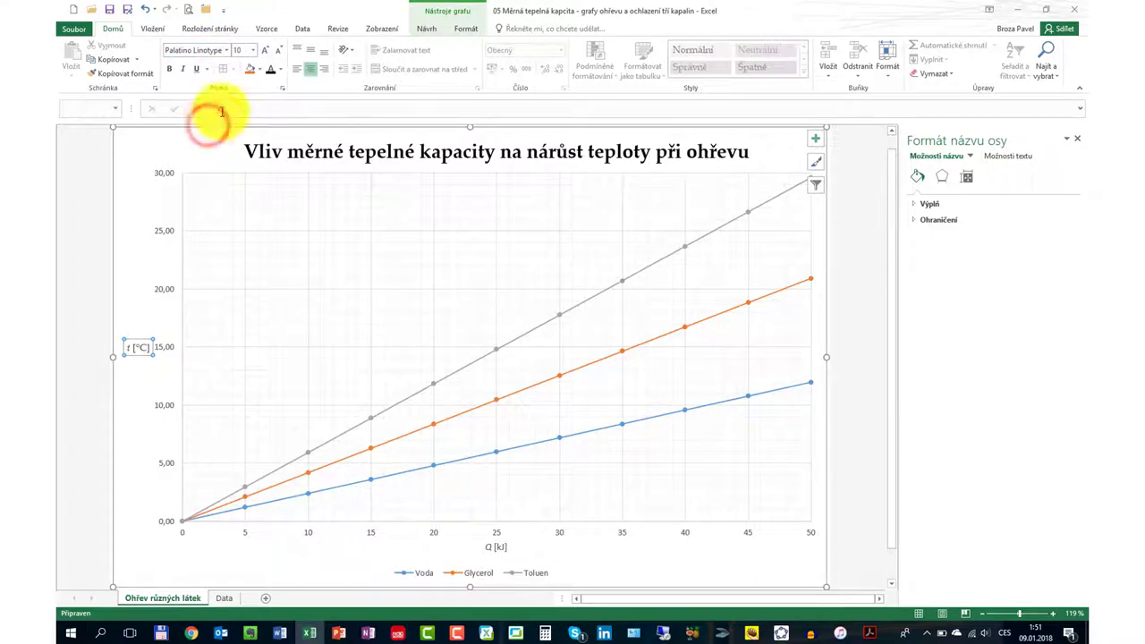
{"action": "left_click", "coordinate": [254, 50]}
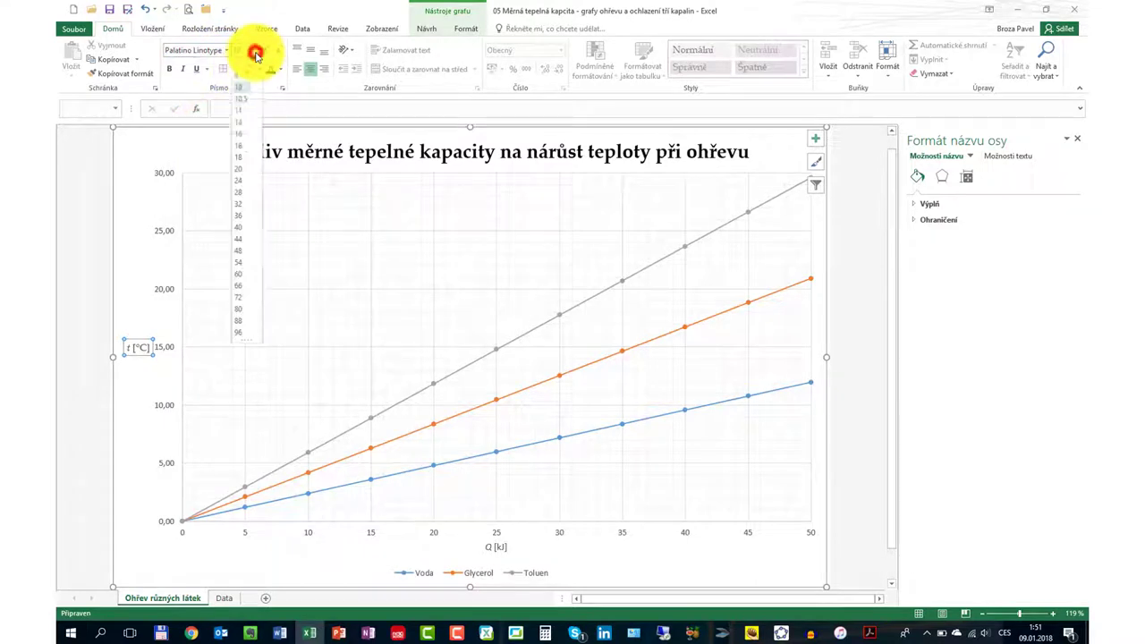
{"action": "left_click", "coordinate": [243, 170]}
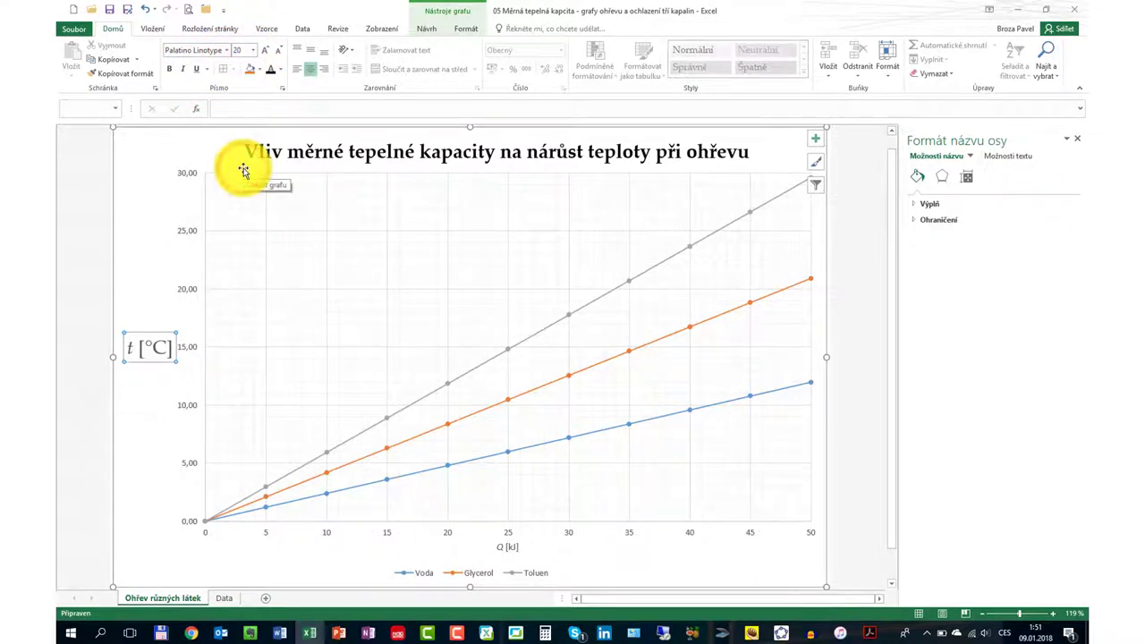
{"action": "left_click", "coordinate": [253, 51]}
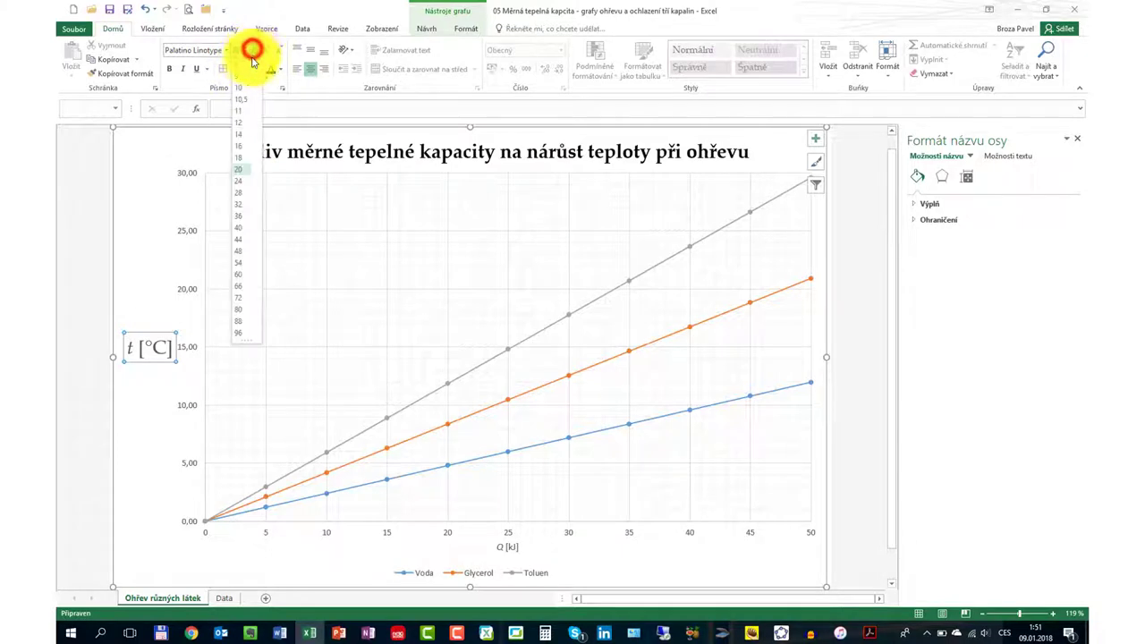
{"action": "left_click", "coordinate": [239, 159]}
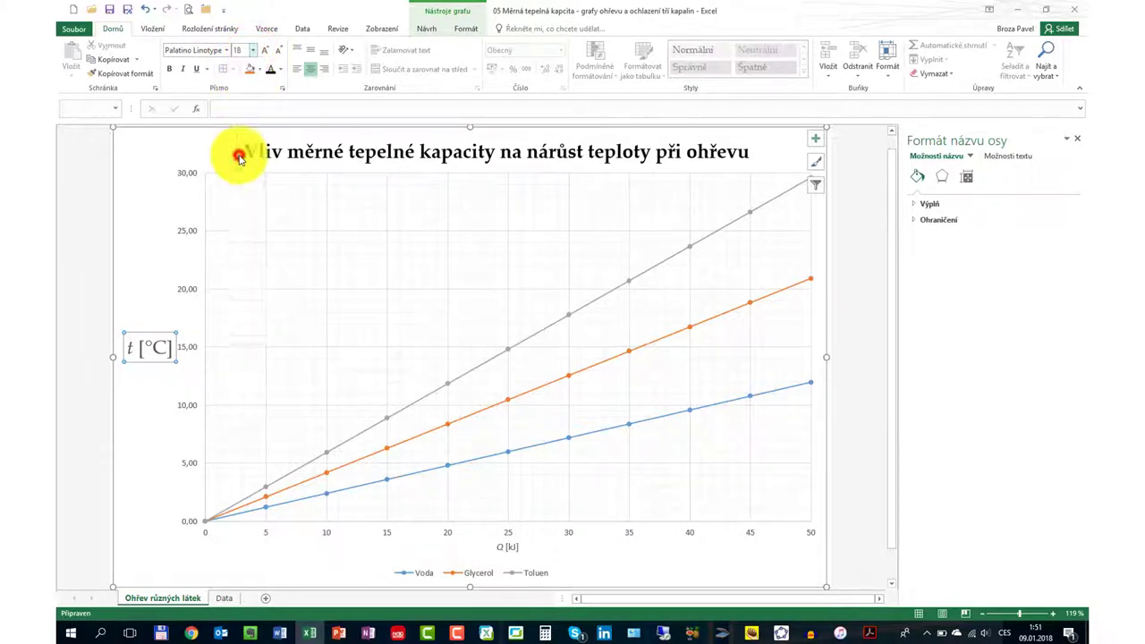
{"action": "left_click", "coordinate": [506, 546]}
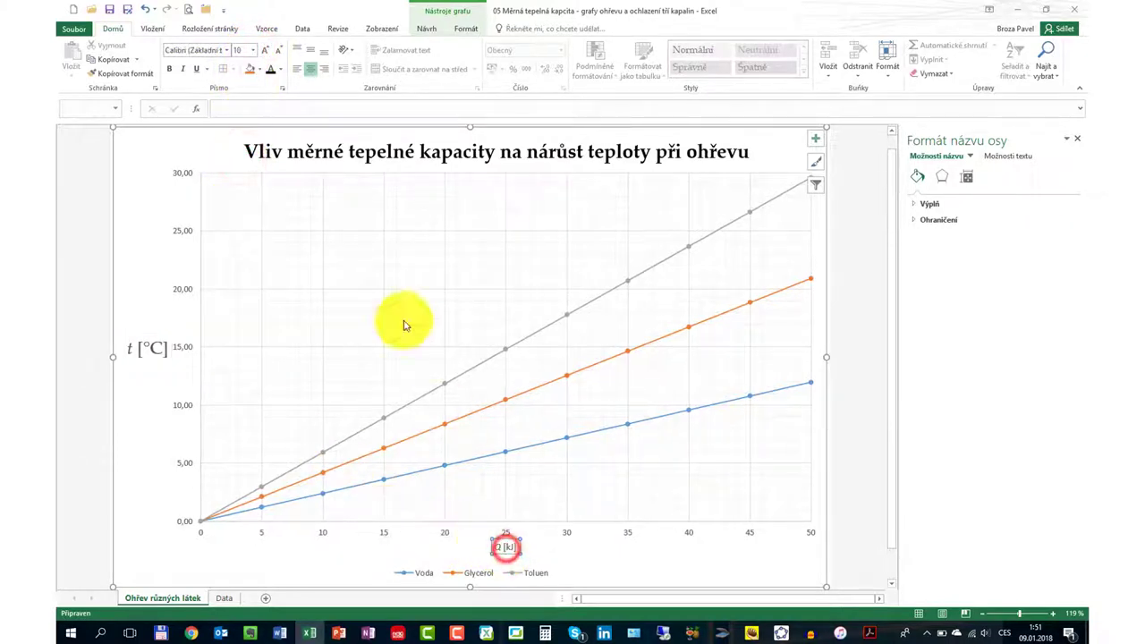
{"action": "left_click", "coordinate": [228, 51]}
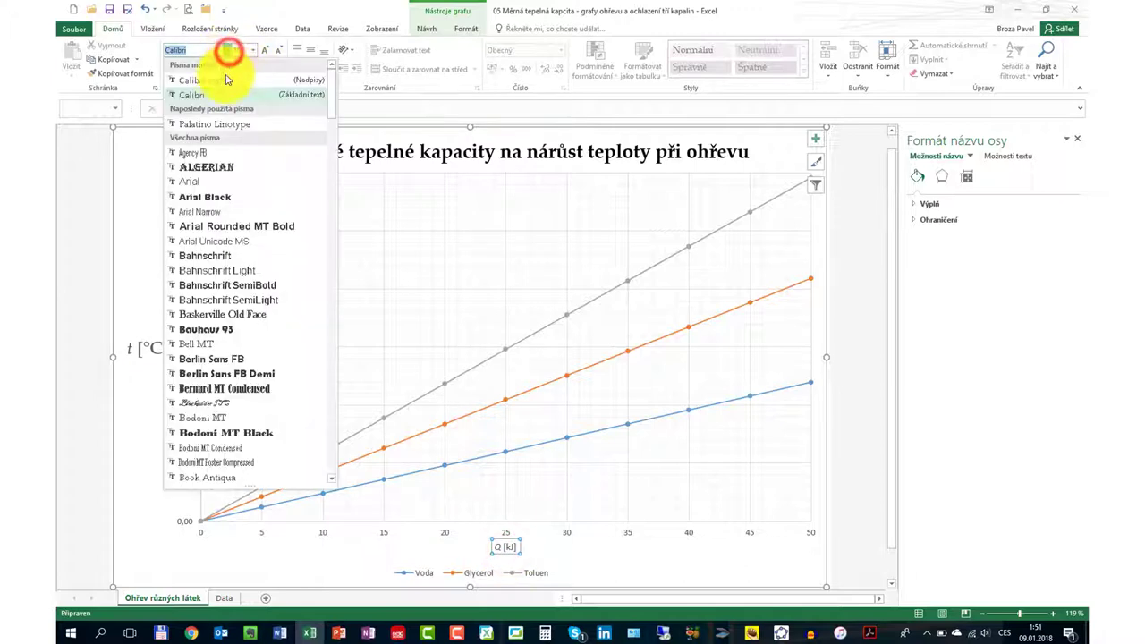
{"action": "left_click", "coordinate": [211, 124]}
{"action": "left_click", "coordinate": [253, 51]}
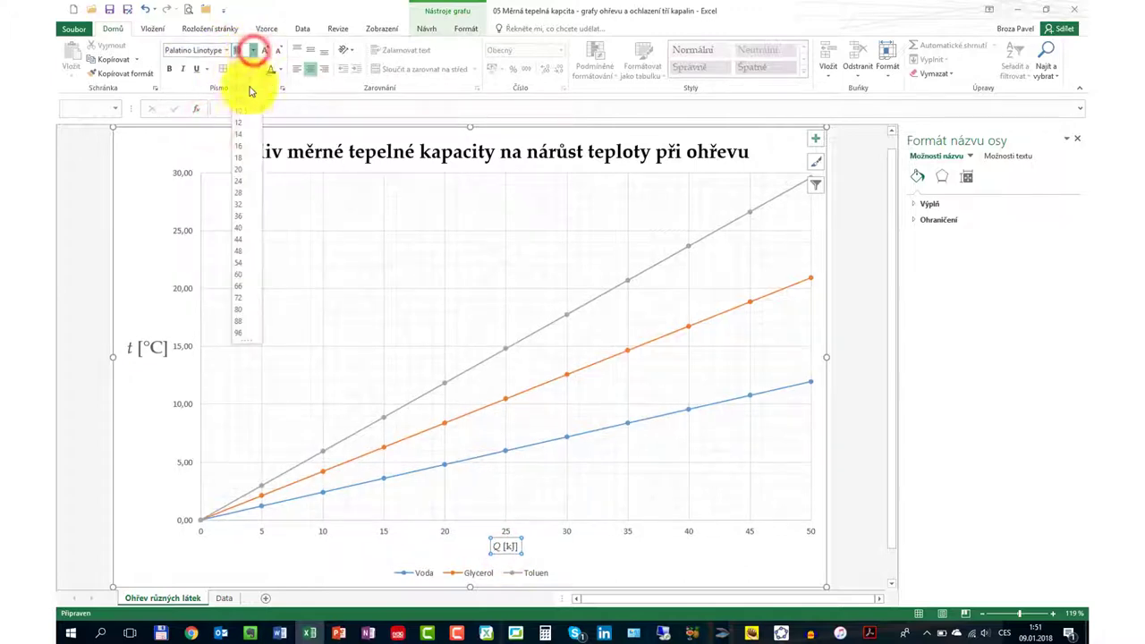
{"action": "left_click", "coordinate": [241, 158]}
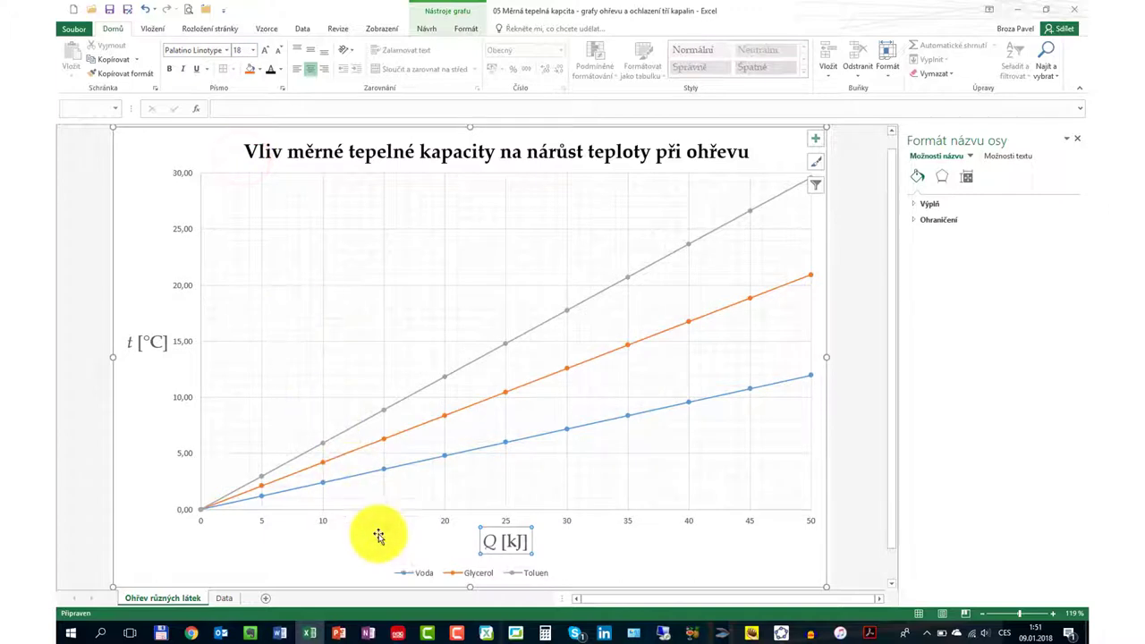
Set the legend text to 16 pt and both axes' number labels to 14 pt
{"action": "left_click", "coordinate": [411, 571]}
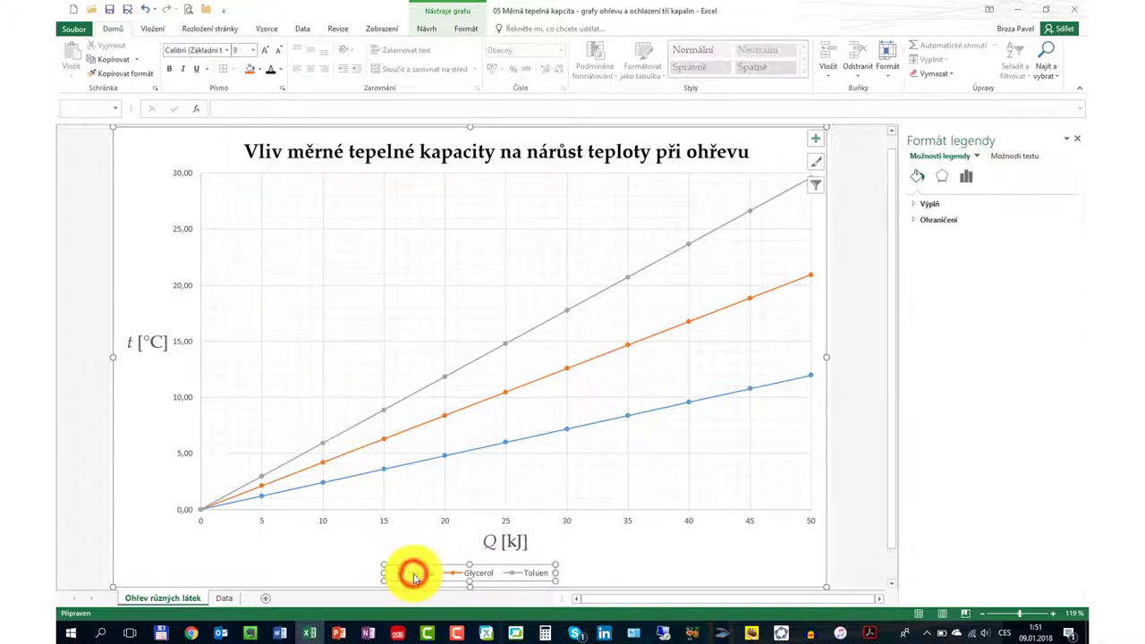
{"action": "left_click", "coordinate": [254, 52]}
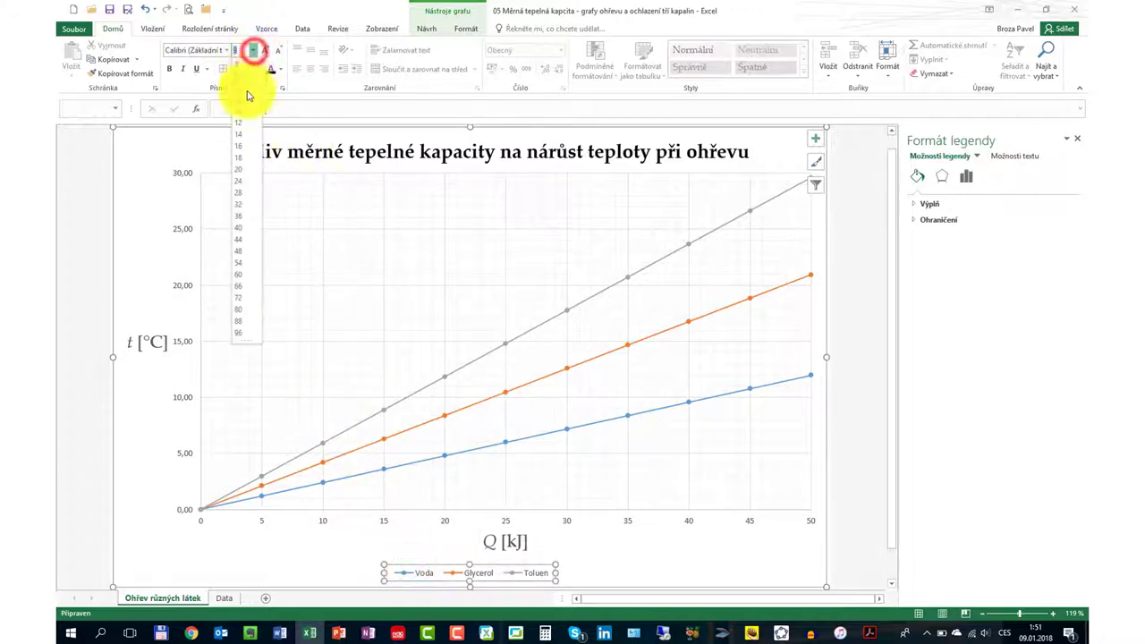
{"action": "left_click", "coordinate": [244, 147]}
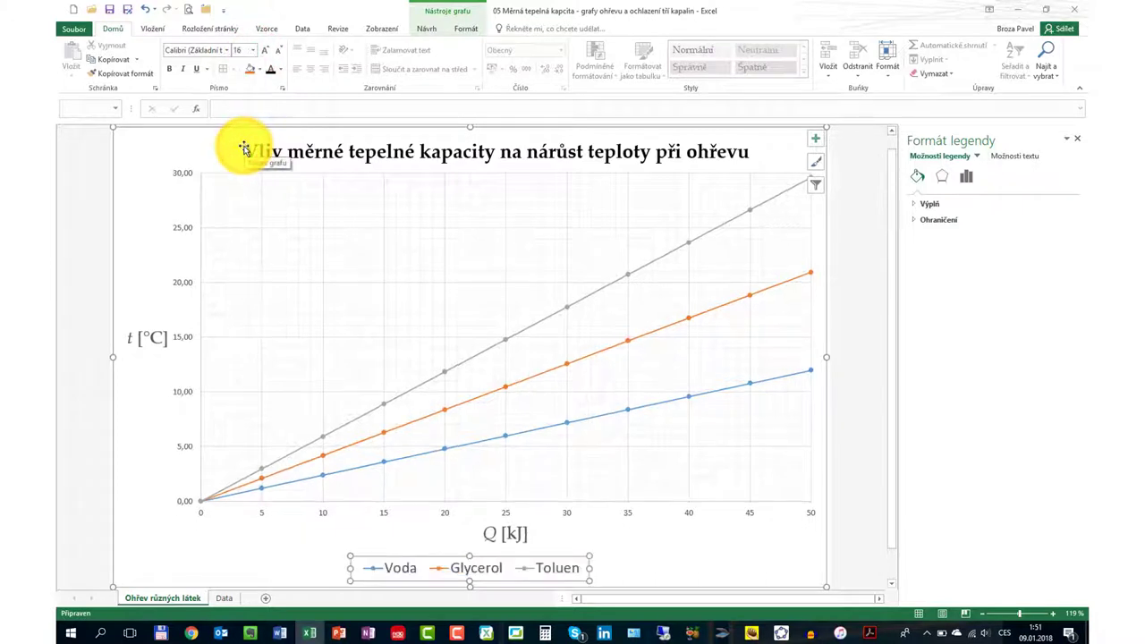
{"action": "left_click", "coordinate": [188, 285]}
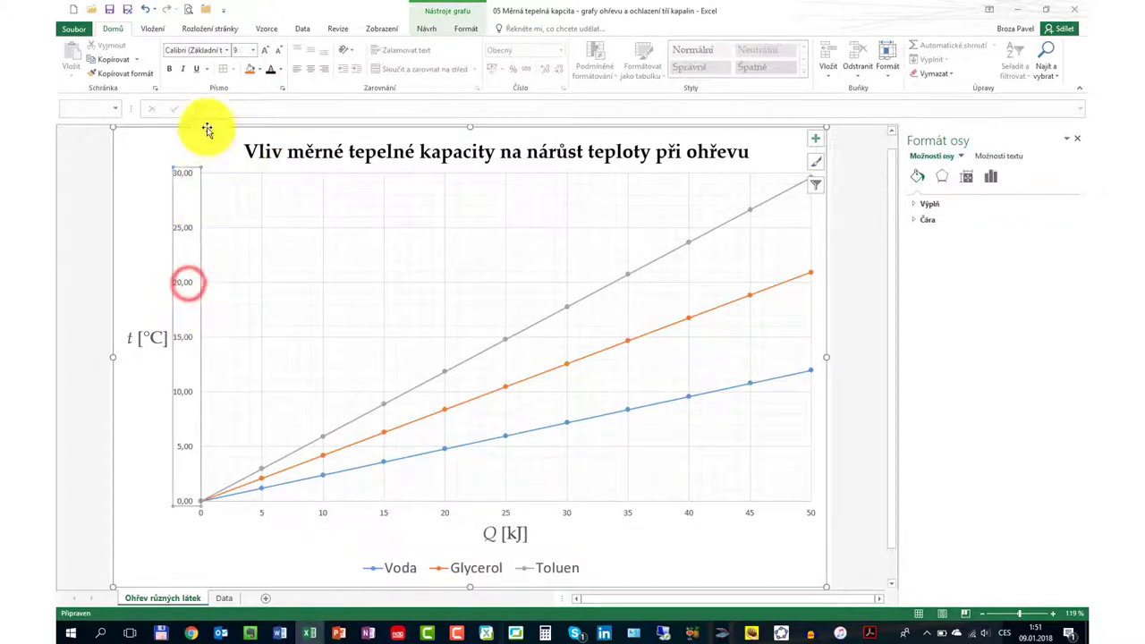
{"action": "left_click", "coordinate": [253, 51]}
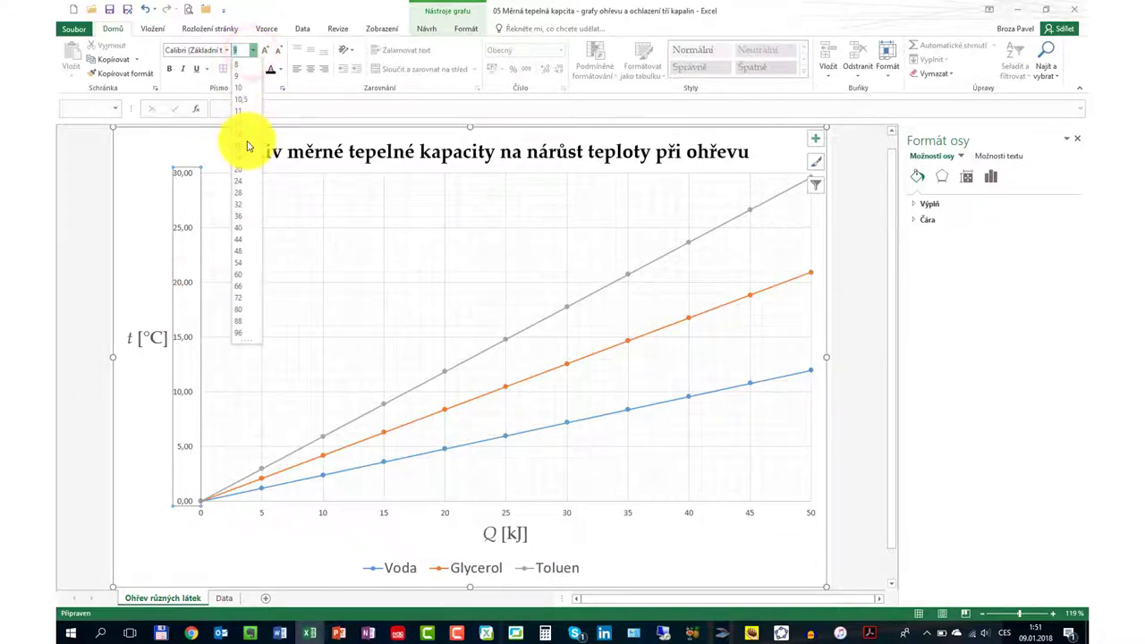
{"action": "left_click", "coordinate": [239, 150]}
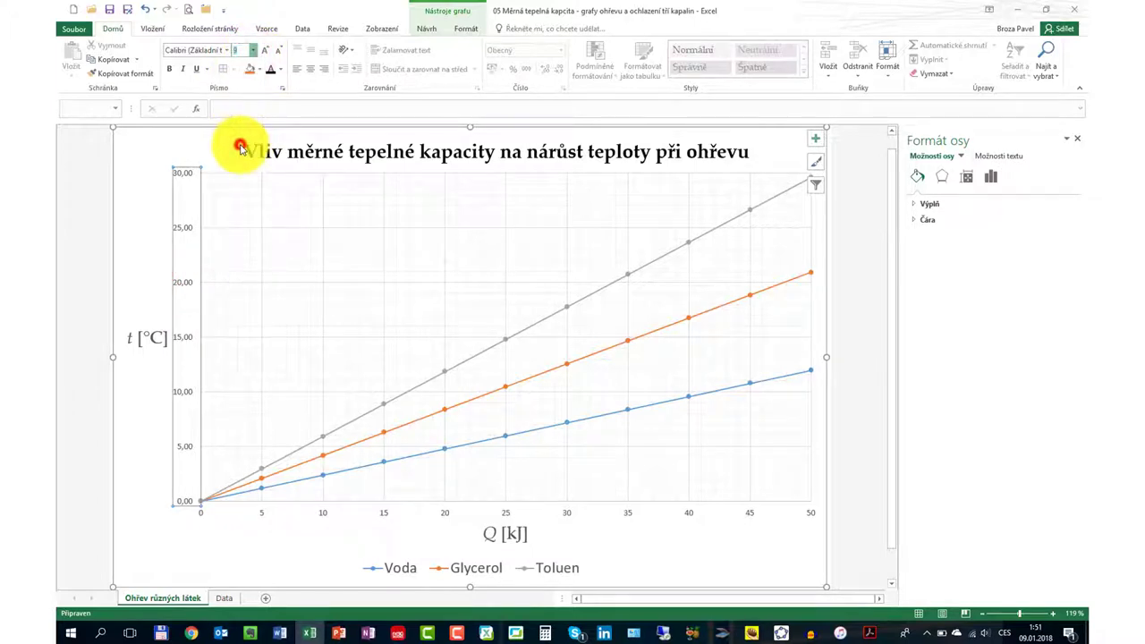
{"action": "left_click", "coordinate": [253, 50]}
{"action": "left_click", "coordinate": [247, 136]}
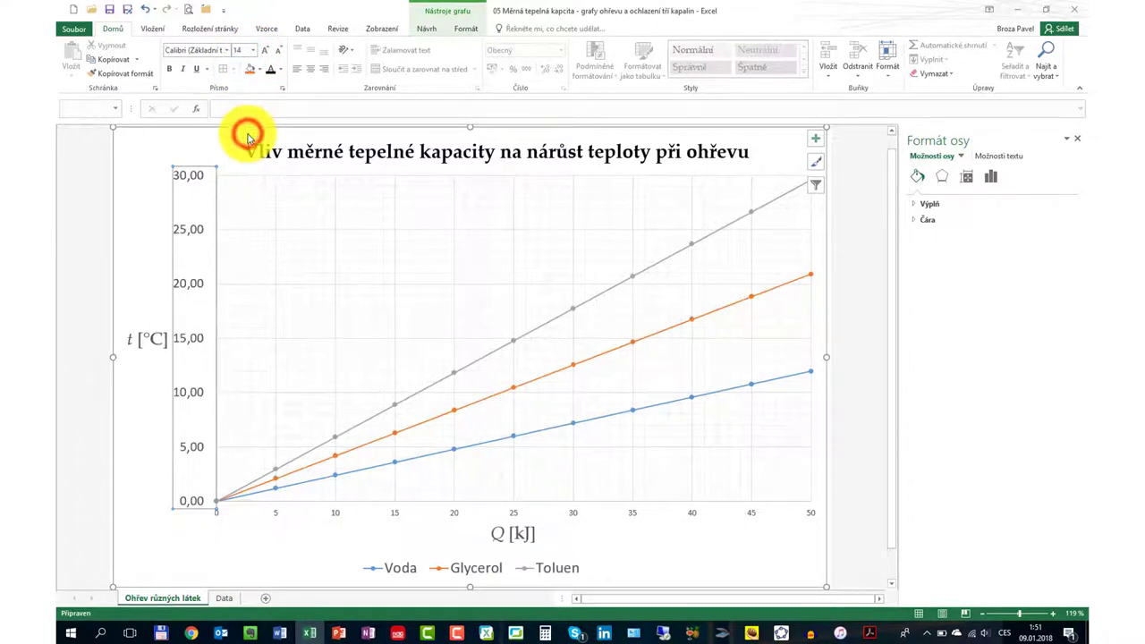
{"action": "left_click", "coordinate": [512, 513]}
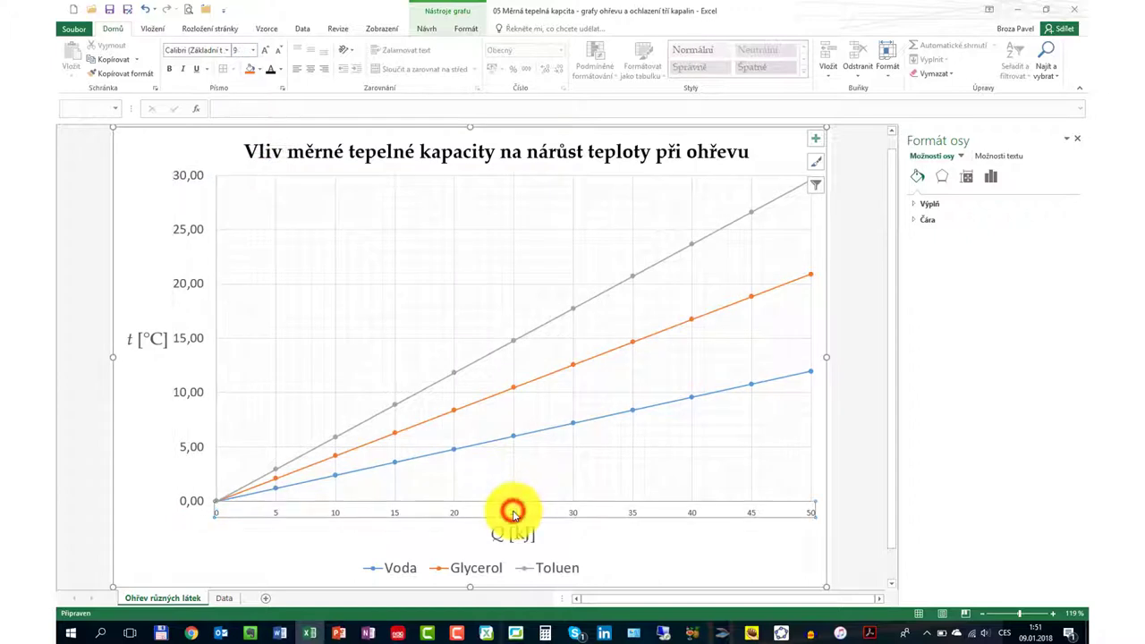
{"action": "left_click", "coordinate": [253, 52]}
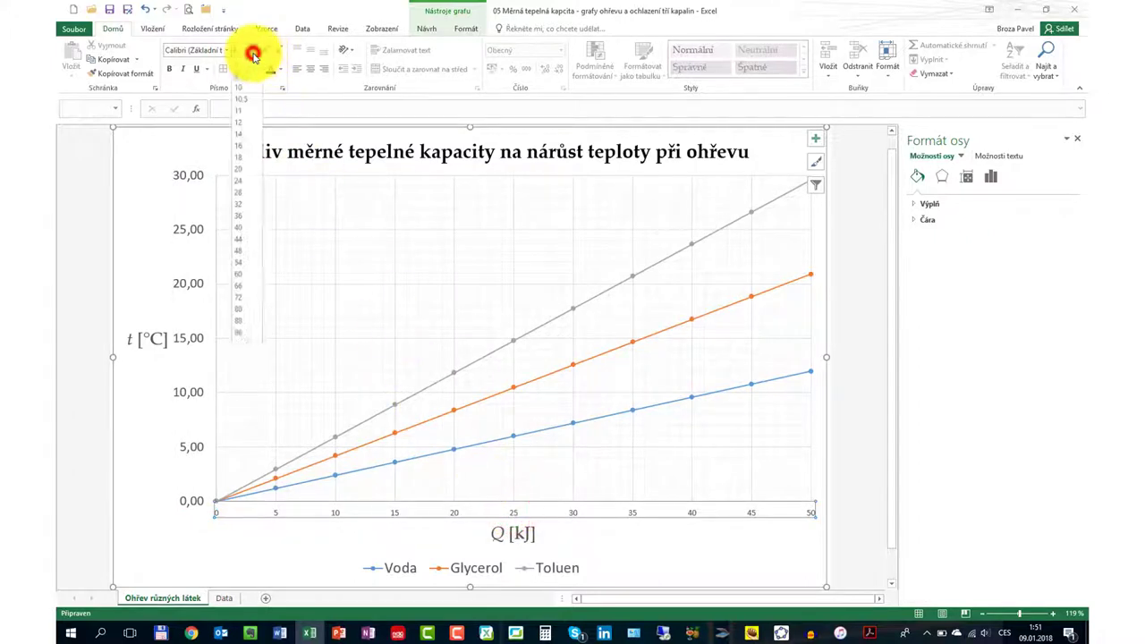
{"action": "left_click", "coordinate": [247, 139]}
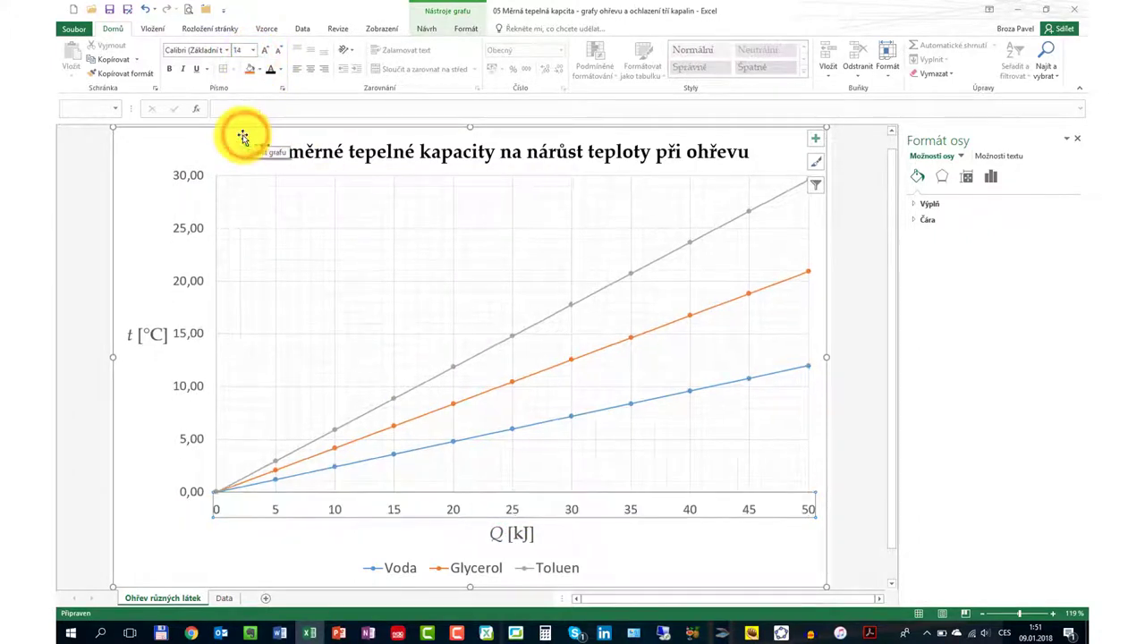
Set the vertical temperature axis number format to 0 decimal places
{"action": "left_click", "coordinate": [190, 175]}
{"action": "left_click", "coordinate": [991, 176]}
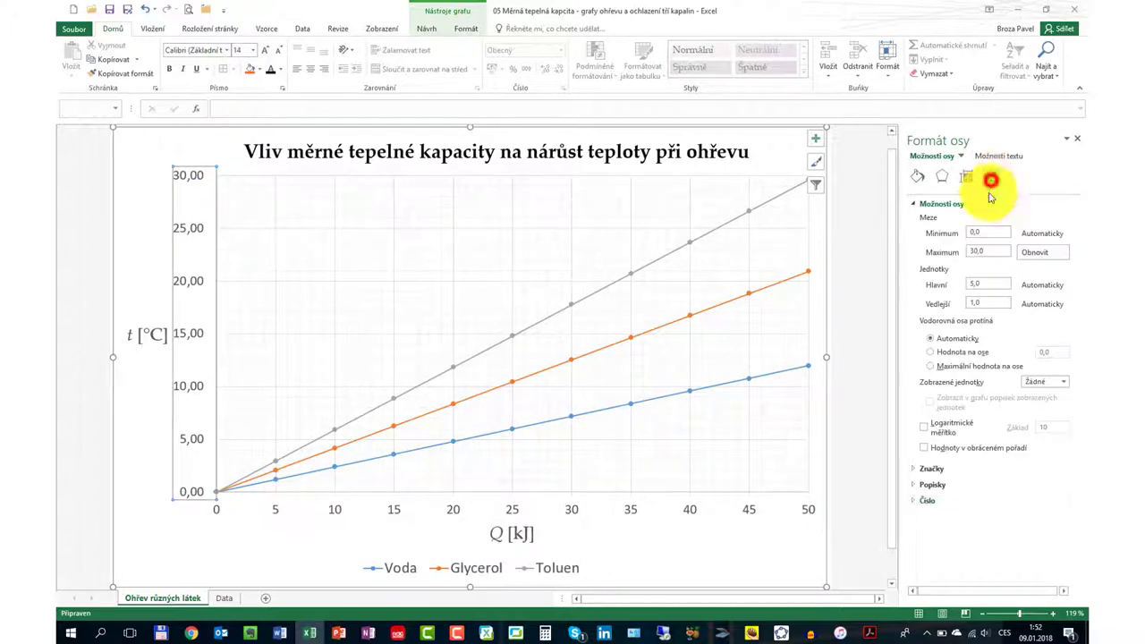
{"action": "left_click", "coordinate": [930, 501]}
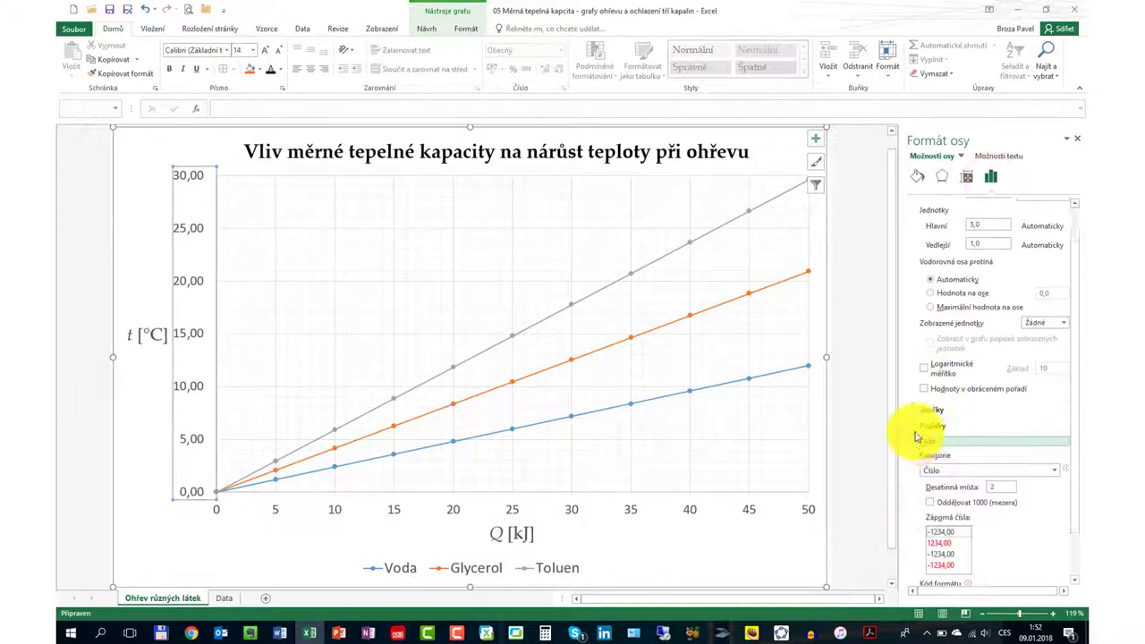
{"action": "left_click", "coordinate": [1001, 458]}
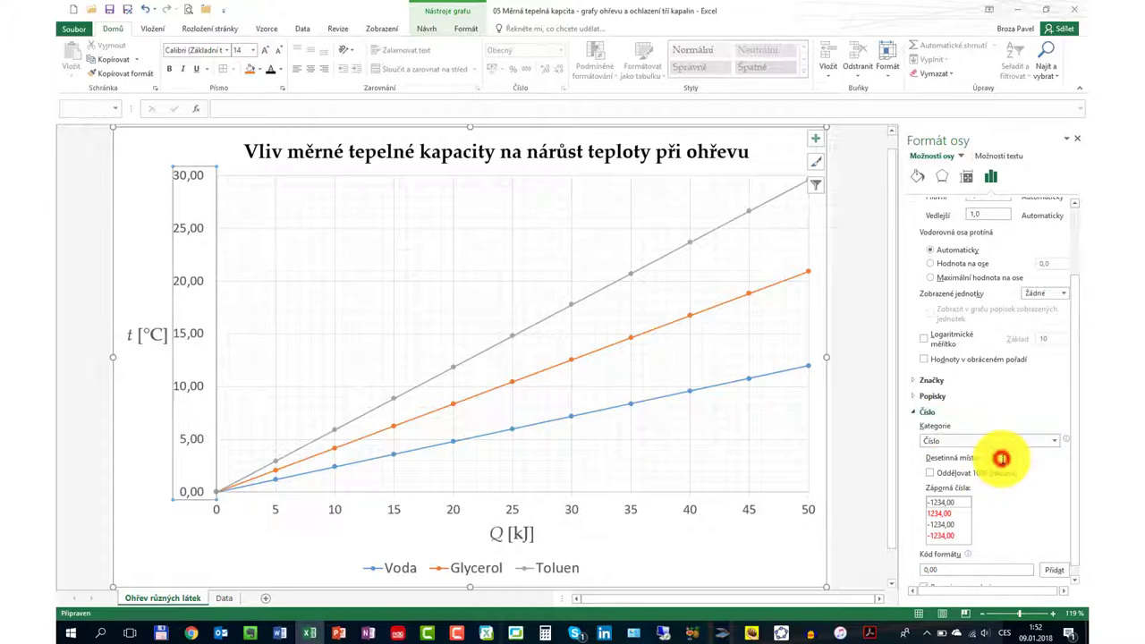
{"action": "type", "text": "0"}
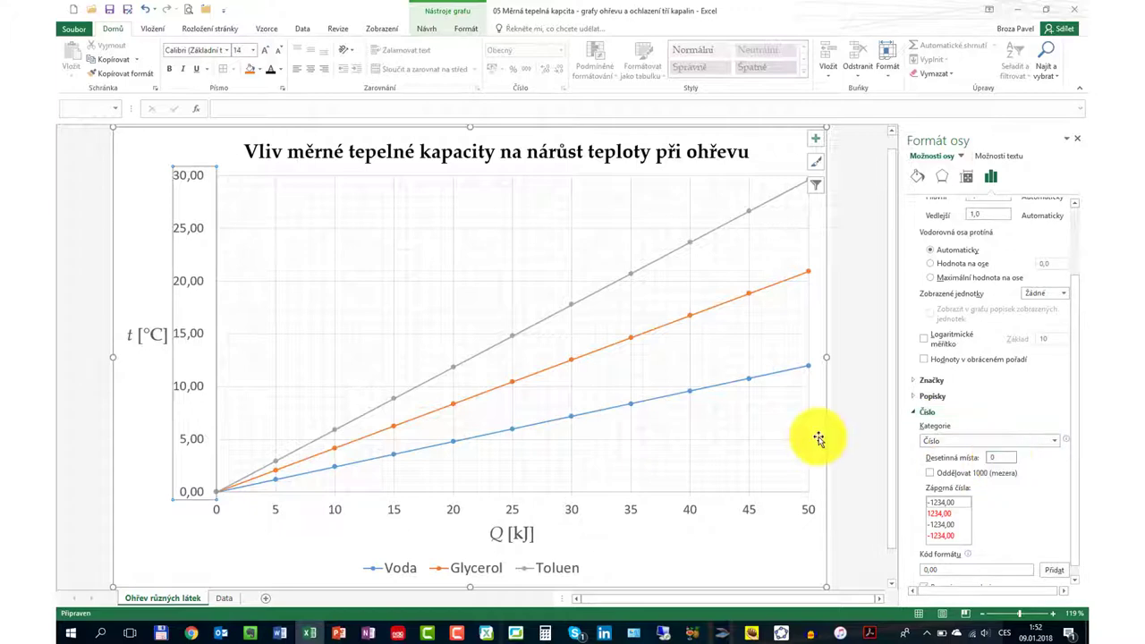
{"action": "left_click", "coordinate": [990, 215]}
{"action": "left_click", "coordinate": [147, 334]}
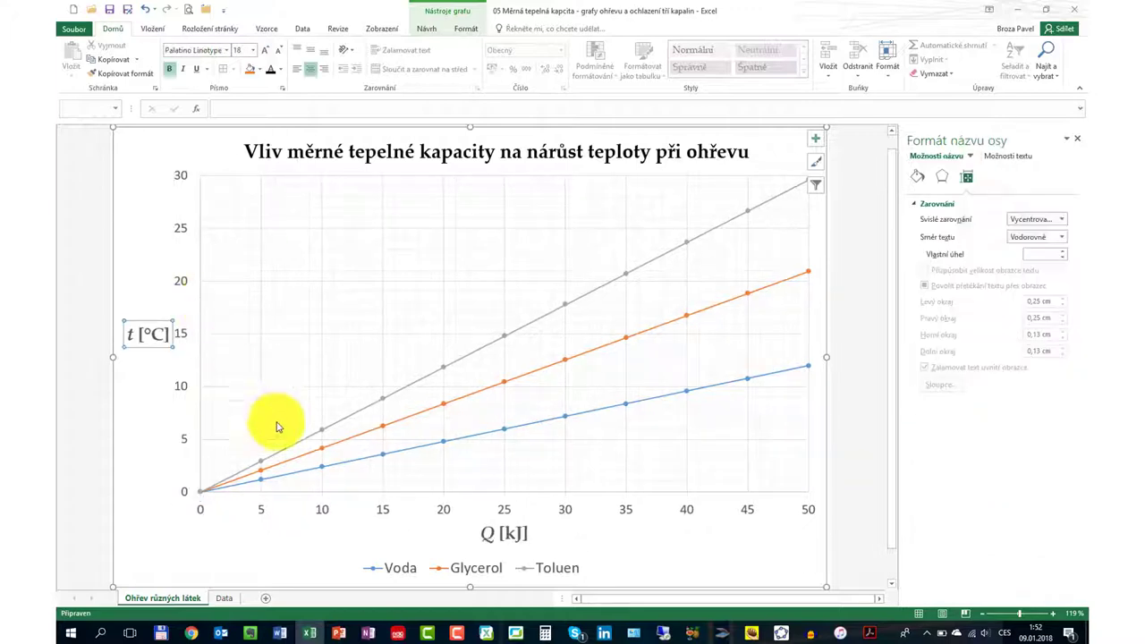
{"action": "scroll", "coordinate": [314, 498], "scroll_direction": "down", "scroll_amount": 1}
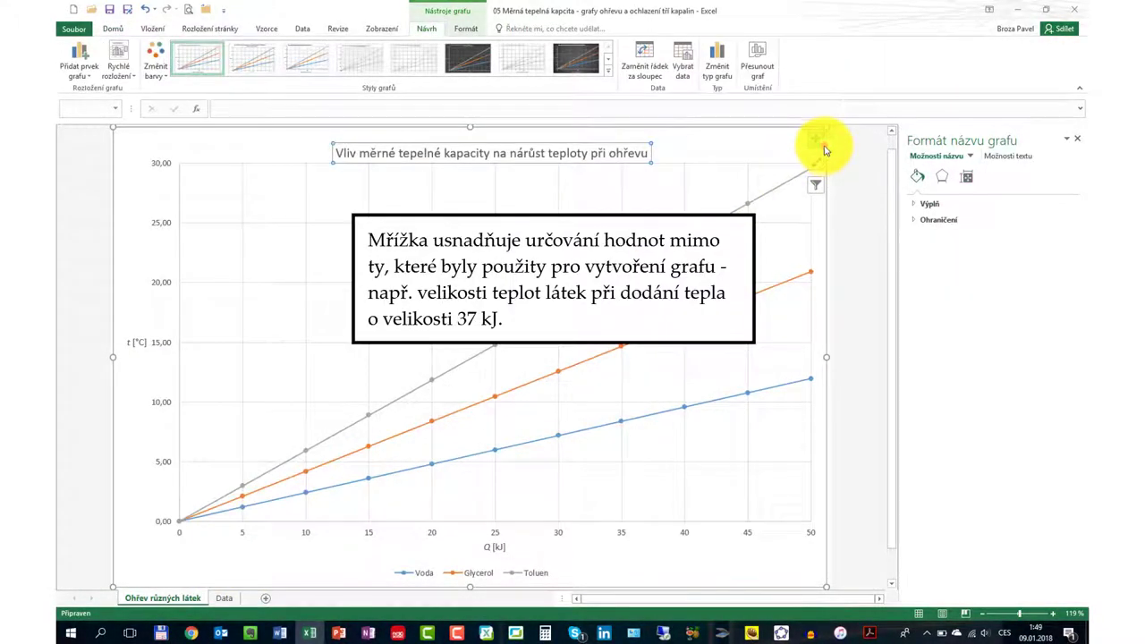
{"action": "left_click", "coordinate": [820, 143]}
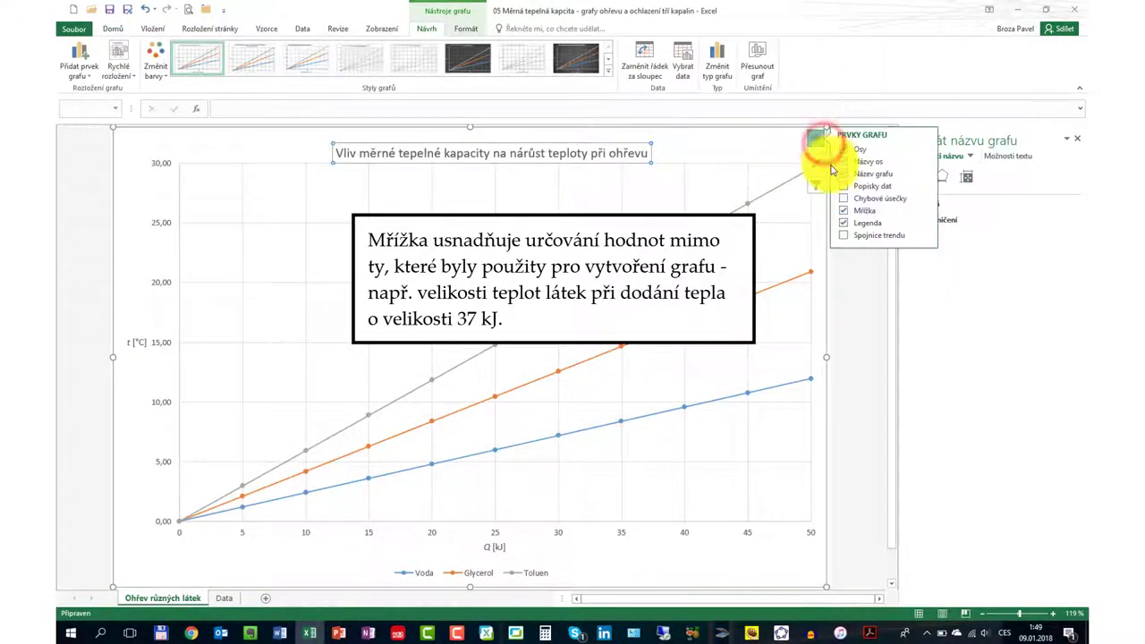
Add major and minor horizontal and vertical gridlines to the heating chart
{"action": "left_click", "coordinate": [842, 210]}
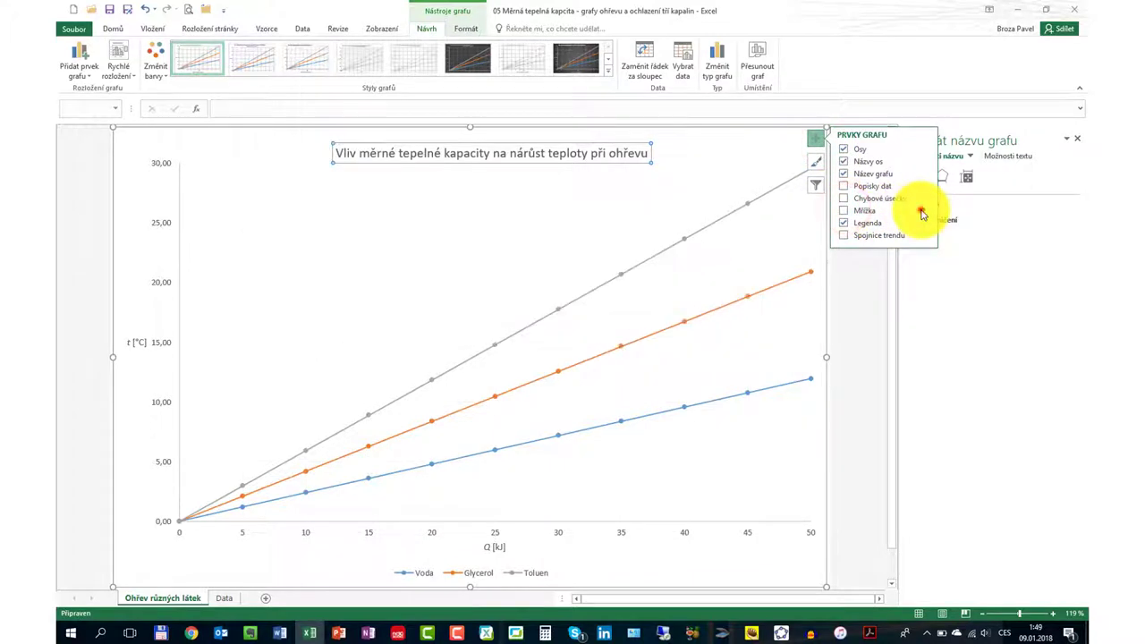
{"action": "left_click", "coordinate": [925, 211]}
{"action": "left_click", "coordinate": [949, 208]}
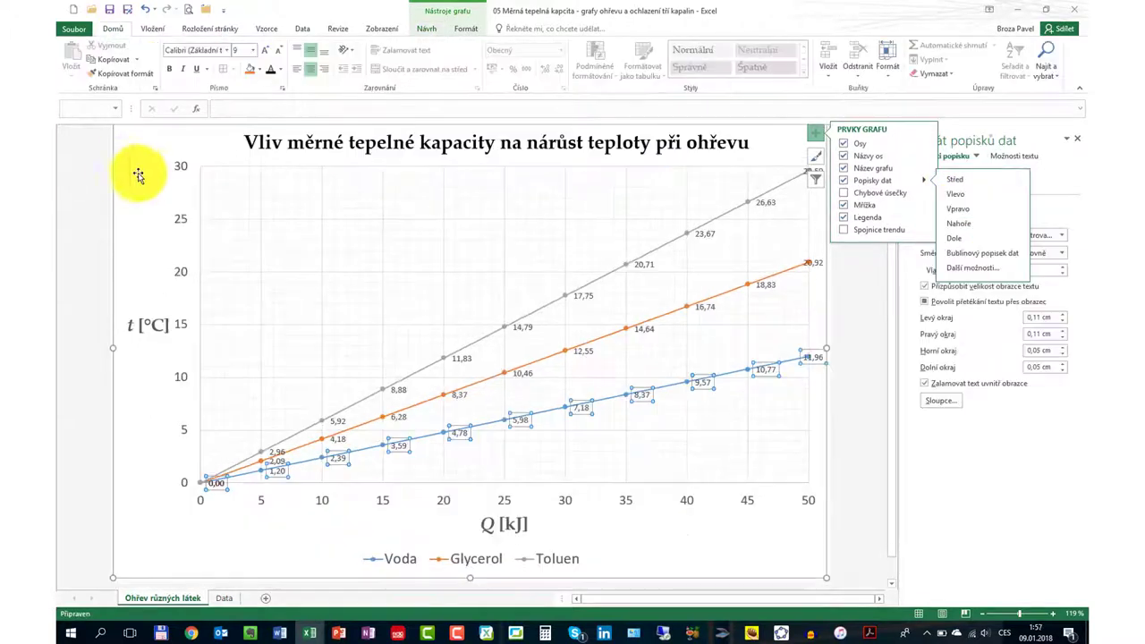
{"action": "left_click", "coordinate": [120, 166]}
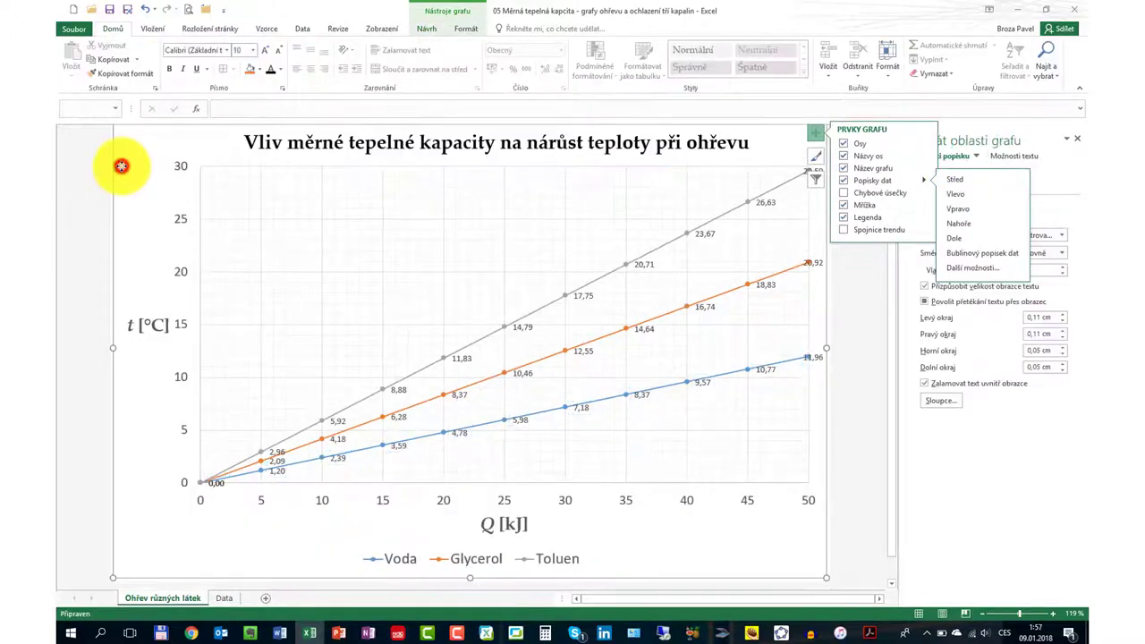
Place data labels to the left of every point on the Voda, Glycerol and Toluen lines
{"action": "left_click", "coordinate": [843, 179]}
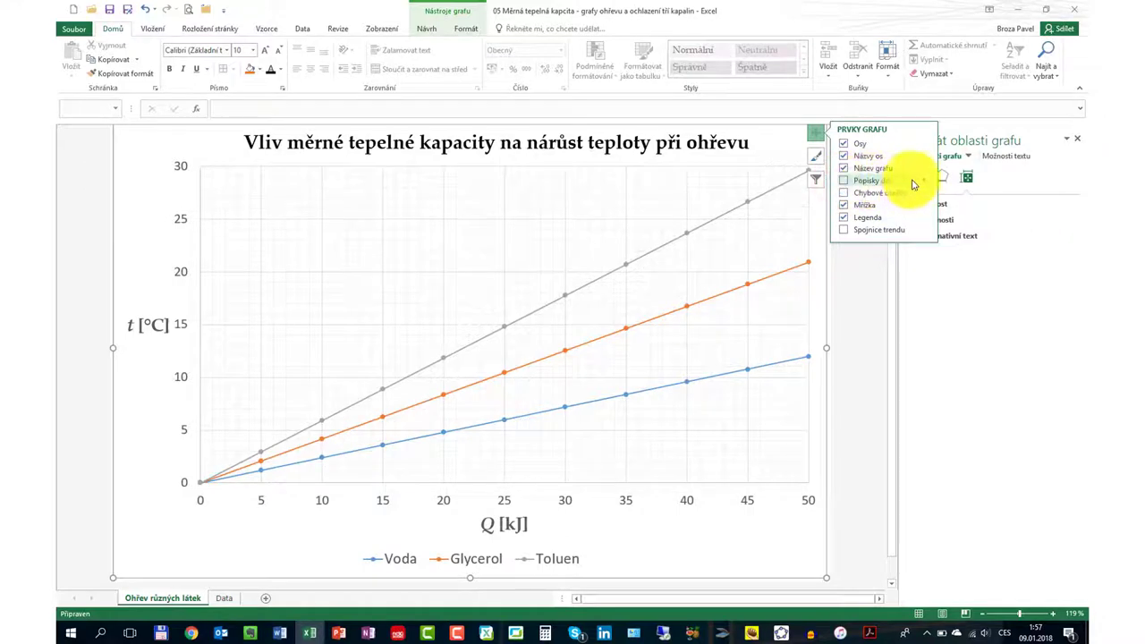
{"action": "left_click", "coordinate": [924, 181]}
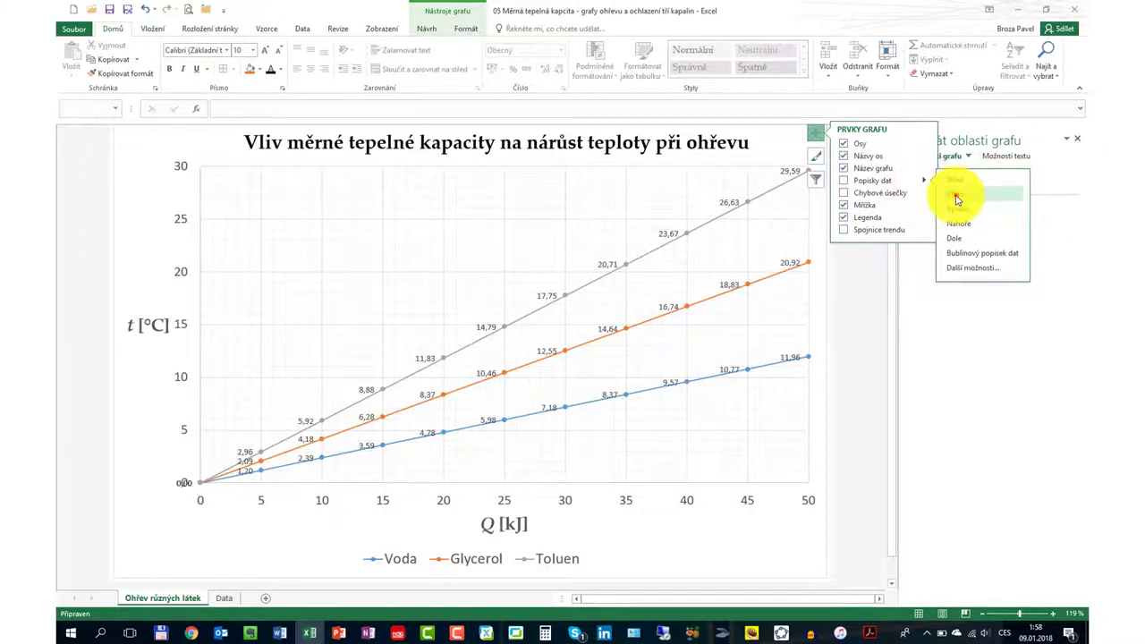
{"action": "left_click", "coordinate": [956, 195]}
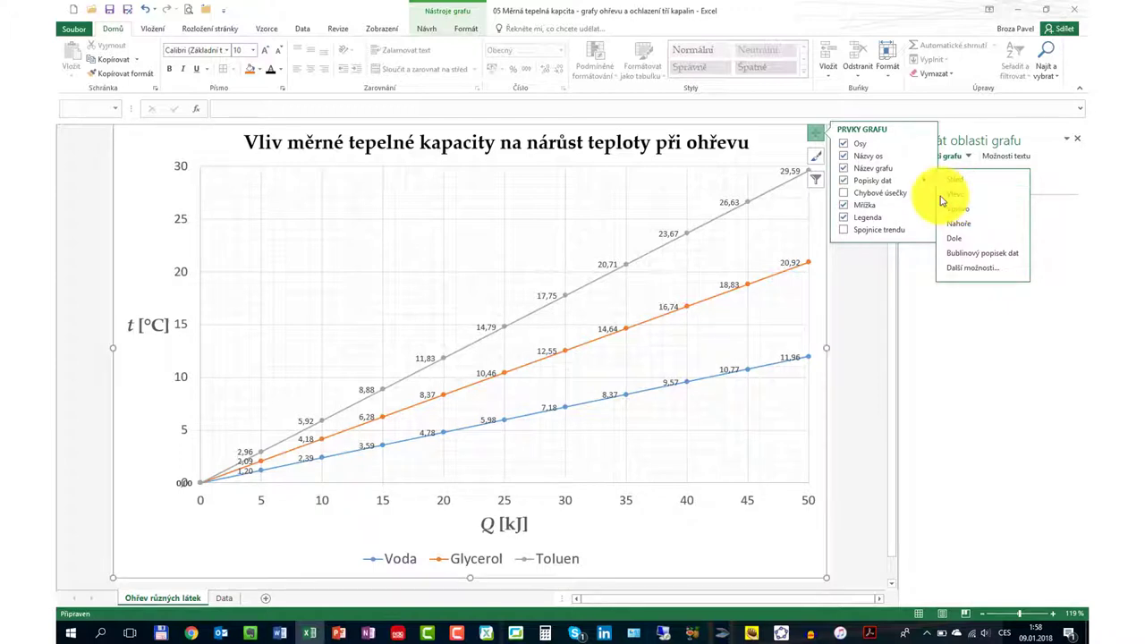
{"action": "left_click", "coordinate": [874, 268]}
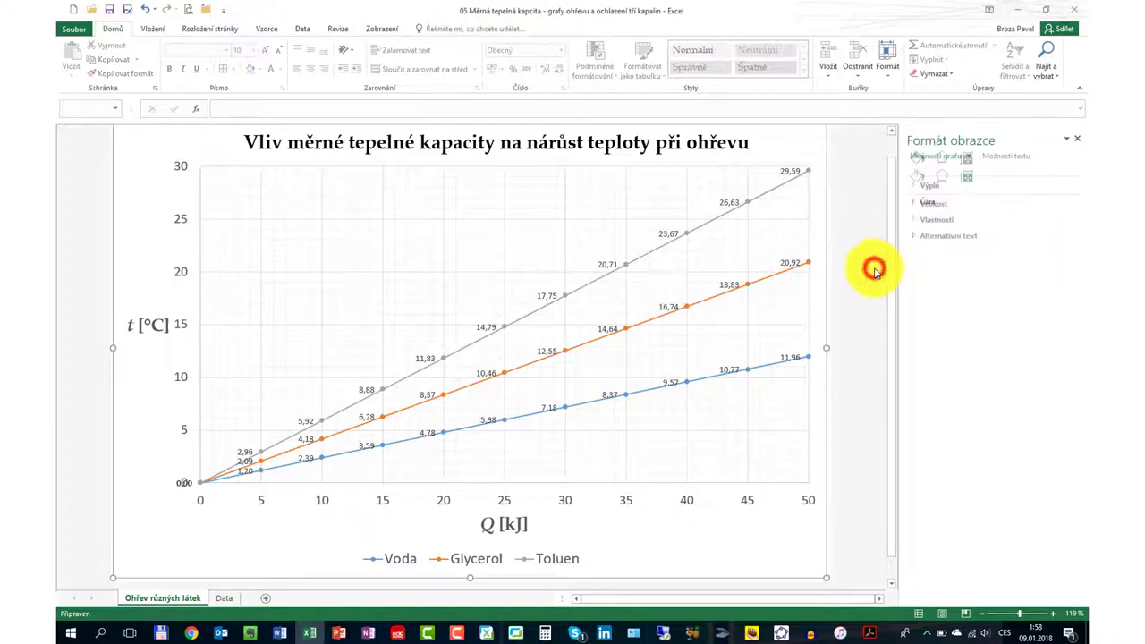
{"action": "left_click", "coordinate": [818, 254]}
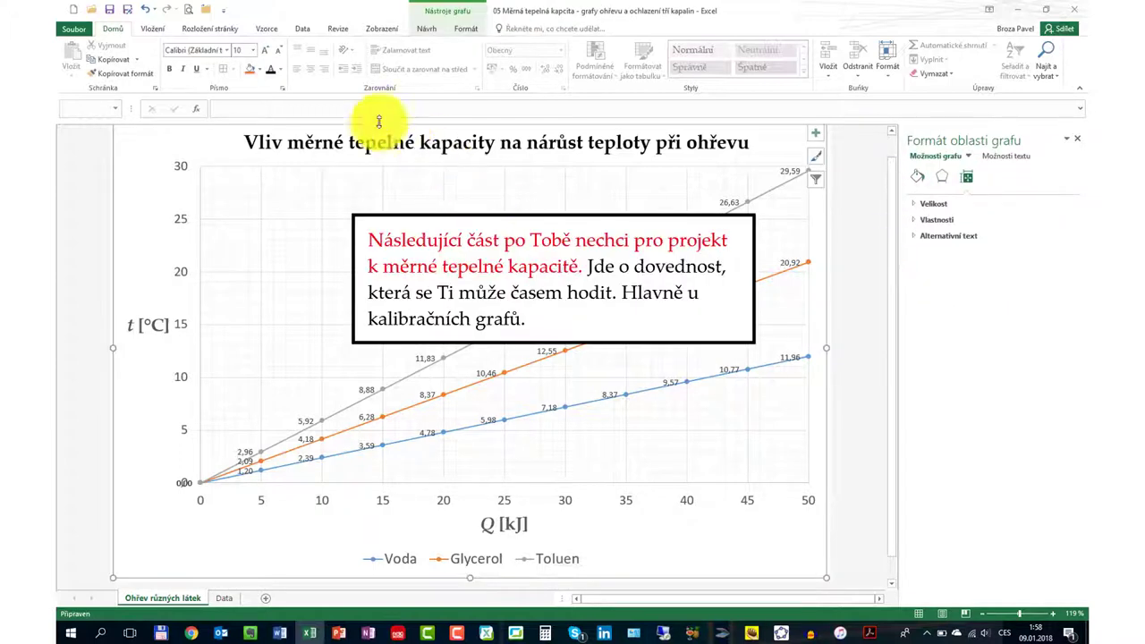
Draw a vertical line from 37 kJ on the Q axis up to the Toluen curve
{"action": "left_click", "coordinate": [149, 29]}
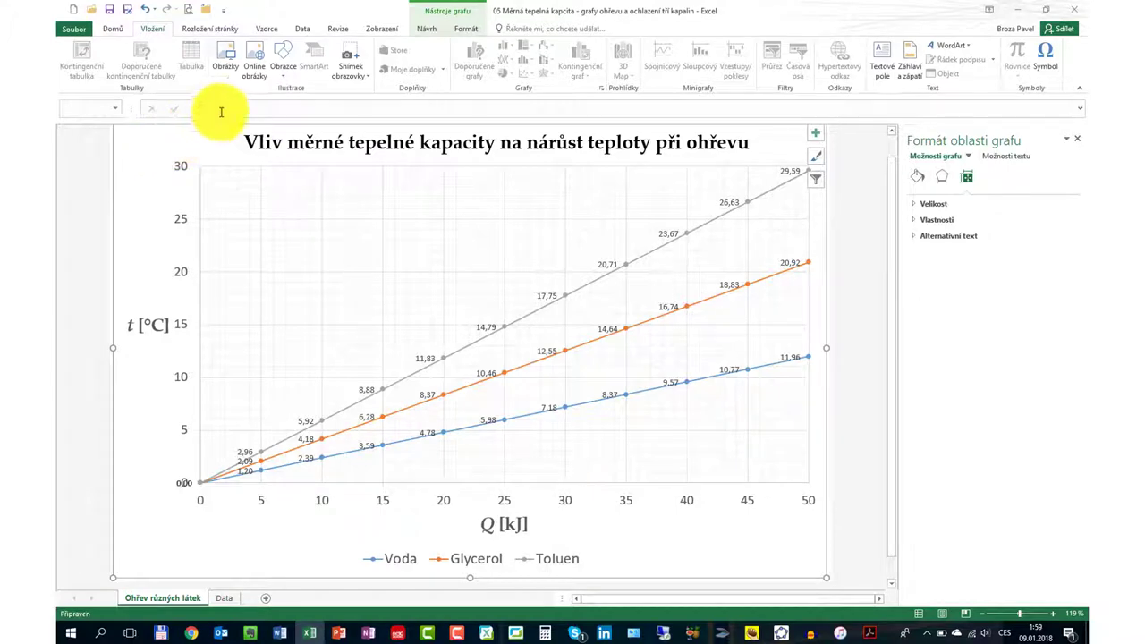
{"action": "left_click", "coordinate": [287, 80]}
{"action": "left_click", "coordinate": [286, 79]}
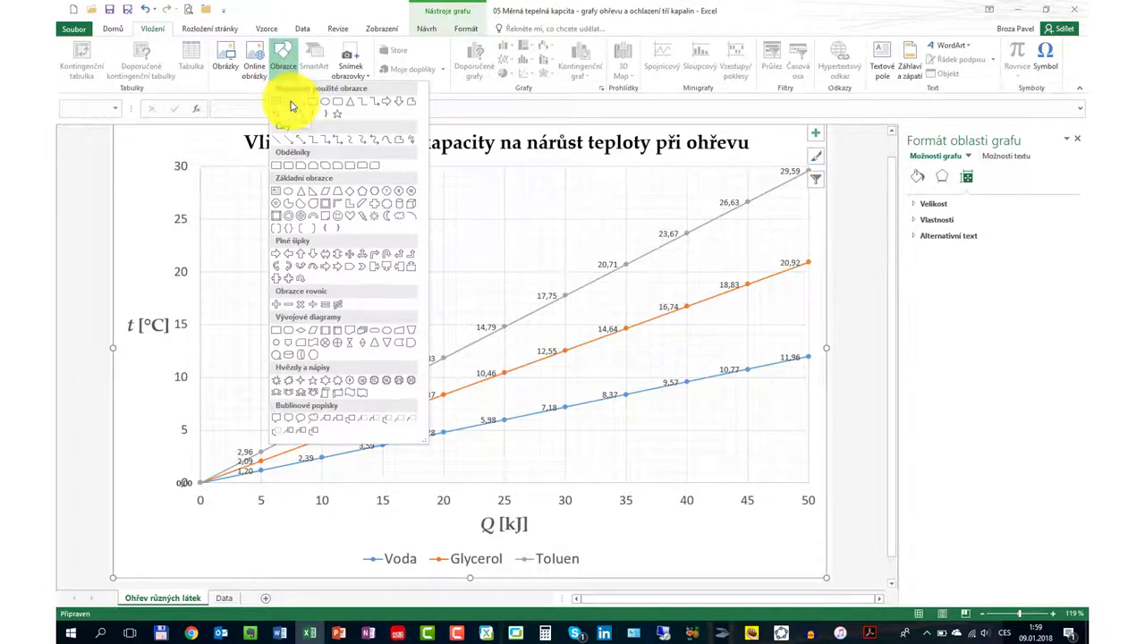
{"action": "left_click", "coordinate": [291, 105]}
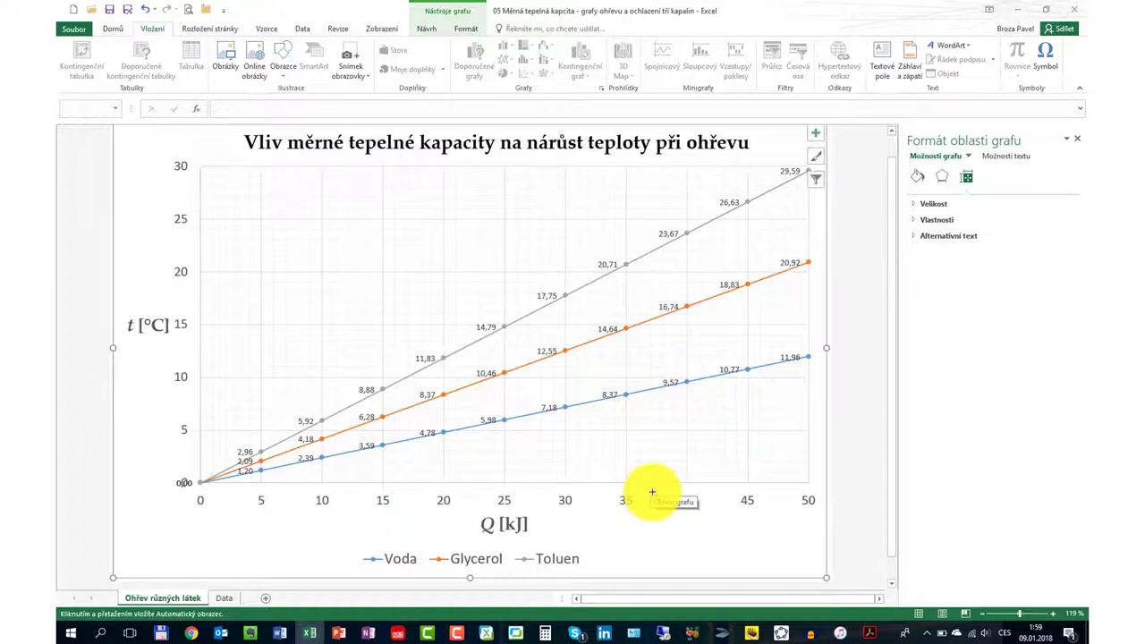
{"action": "left_click_drag", "start_coordinate": [652, 491], "coordinate": [652, 262]}
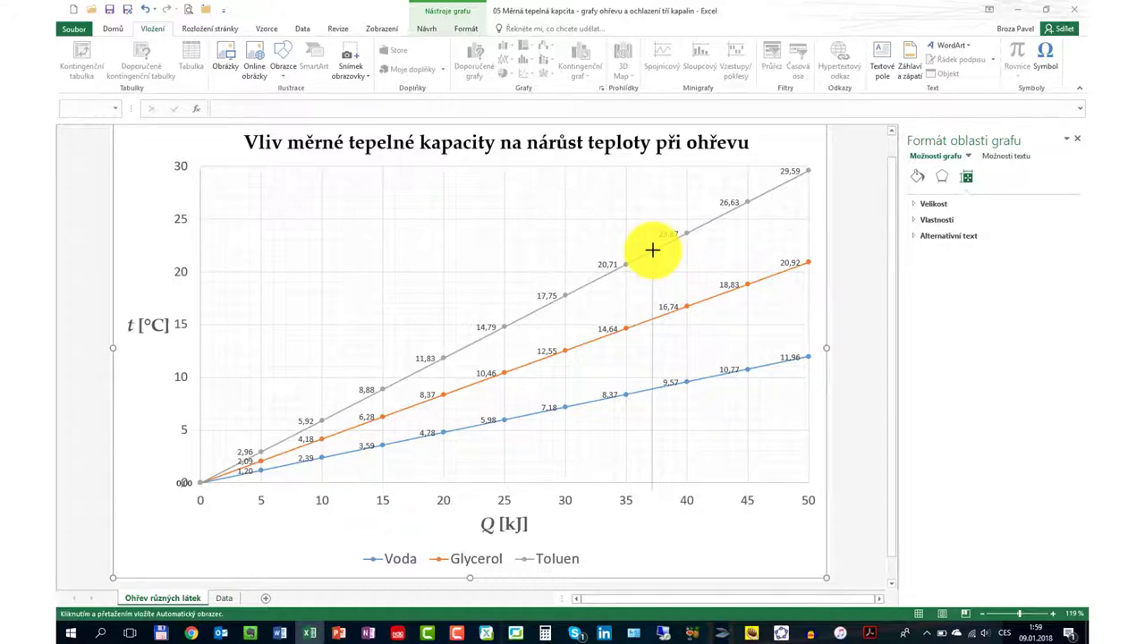
{"action": "left_click_drag", "start_coordinate": [652, 249], "coordinate": [648, 271]}
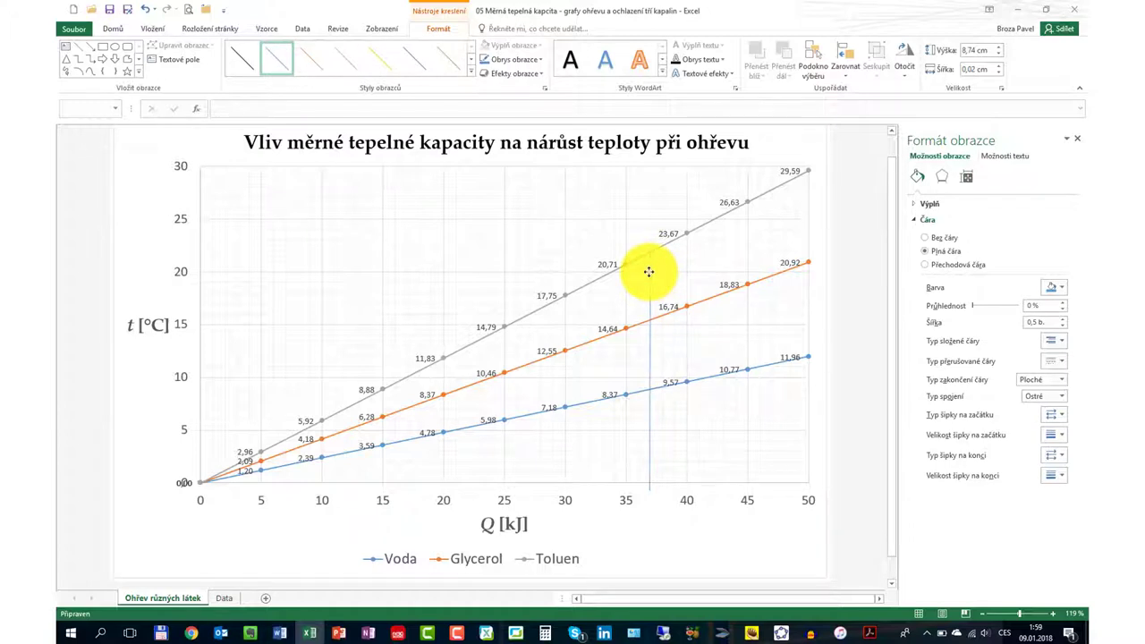
Make the 37 kJ marker line red and 2,25 pt wide
{"action": "left_click_drag", "start_coordinate": [649, 270], "coordinate": [649, 271]}
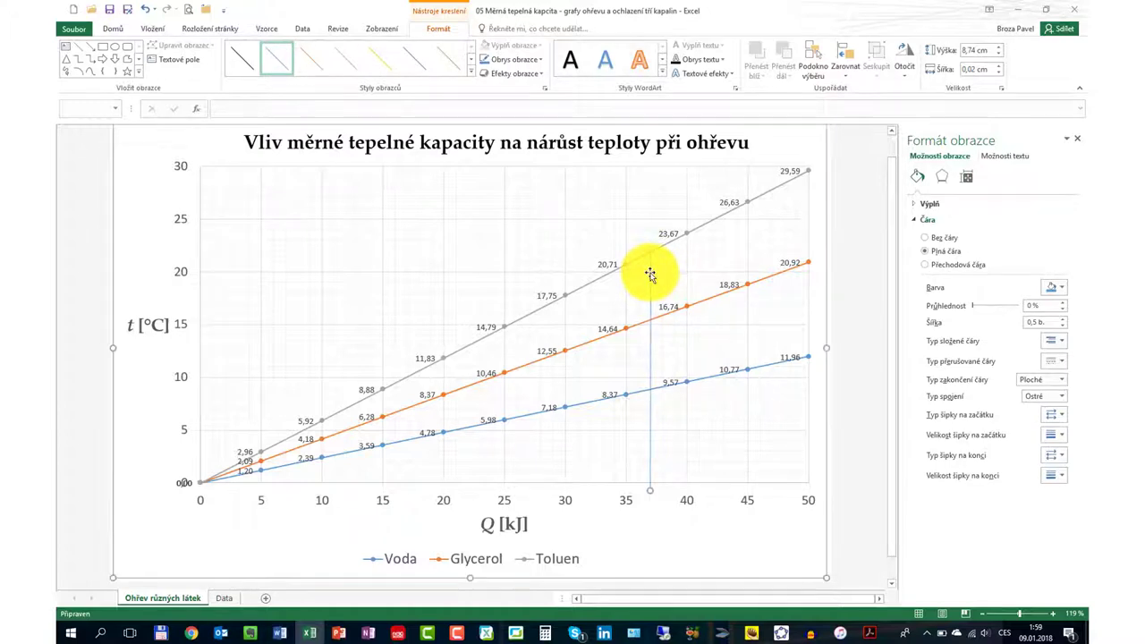
{"action": "left_click", "coordinate": [1062, 320]}
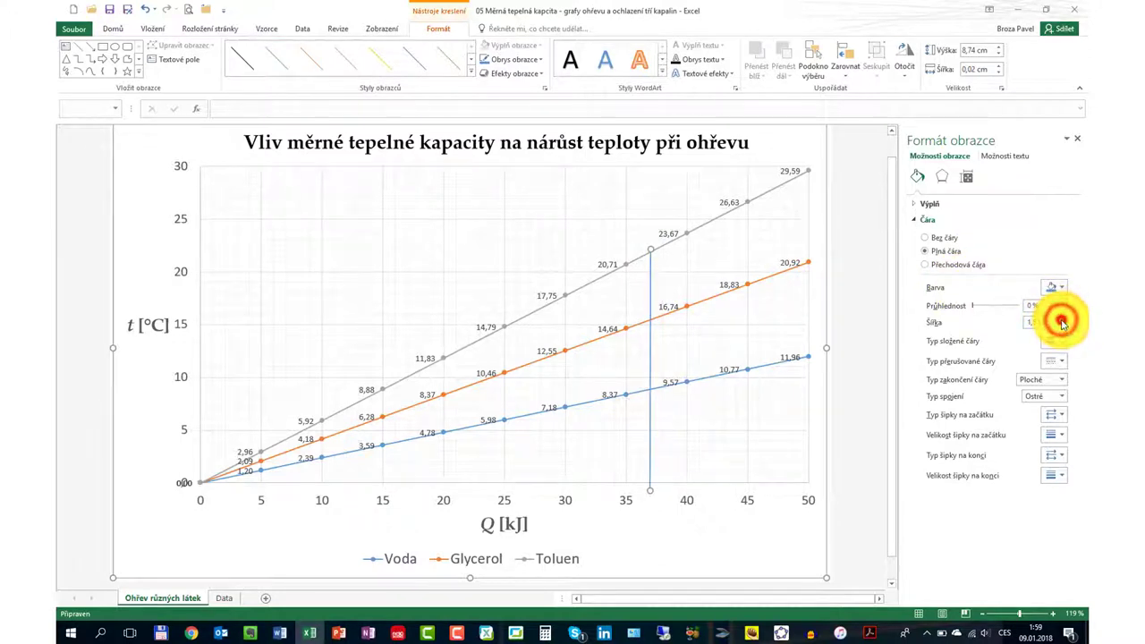
{"action": "left_click", "coordinate": [1062, 320]}
{"action": "left_click", "coordinate": [1061, 319]}
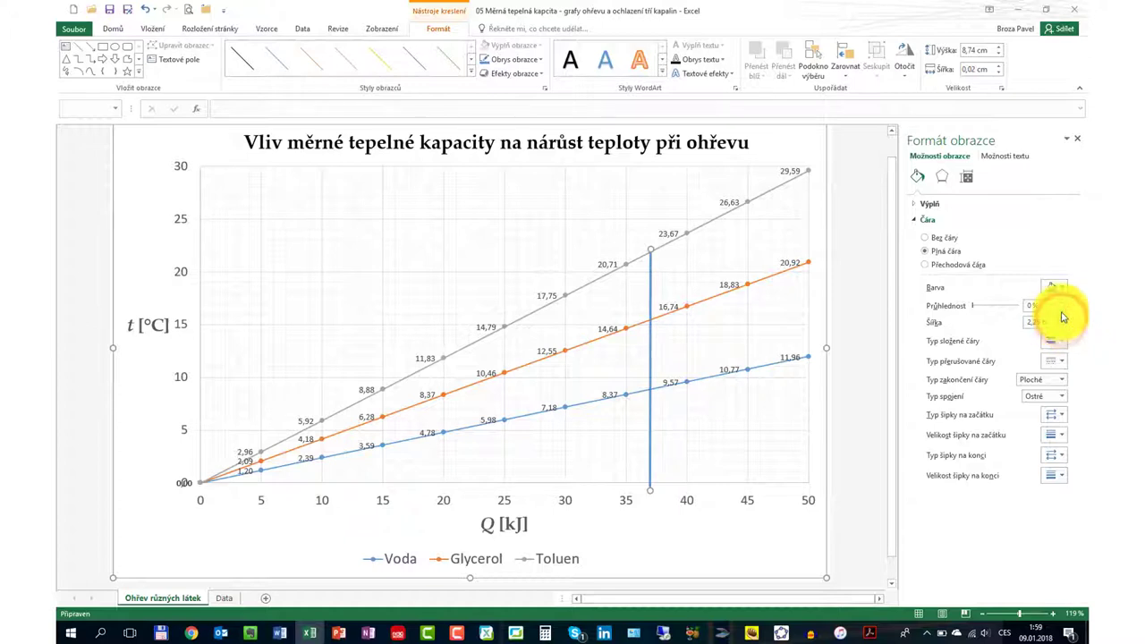
{"action": "left_click", "coordinate": [1056, 287]}
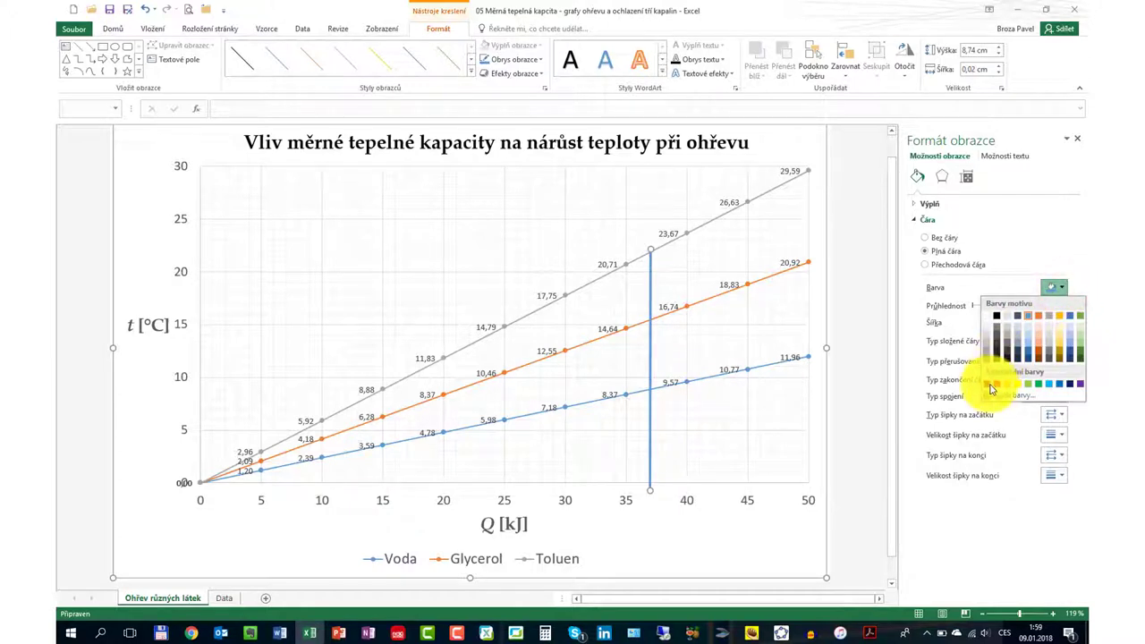
{"action": "left_click", "coordinate": [997, 387]}
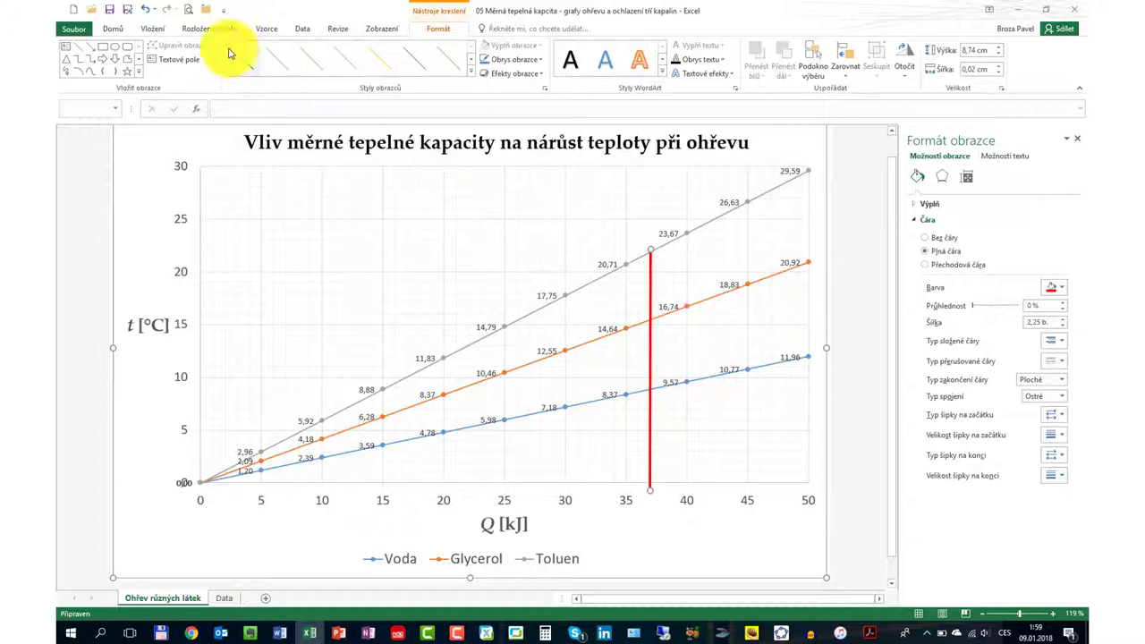
{"action": "left_click", "coordinate": [79, 47]}
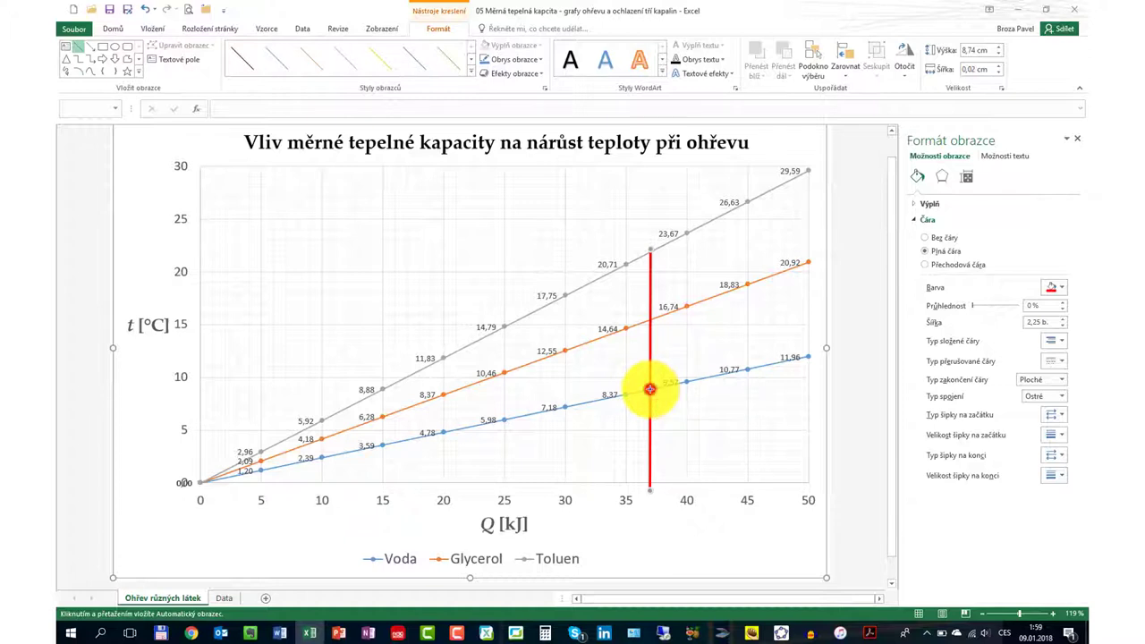
Draw a blue 1,5 pt horizontal line from the red line's Voda crossing to the temperature axis near 9
{"action": "left_click_drag", "start_coordinate": [649, 389], "coordinate": [190, 394]}
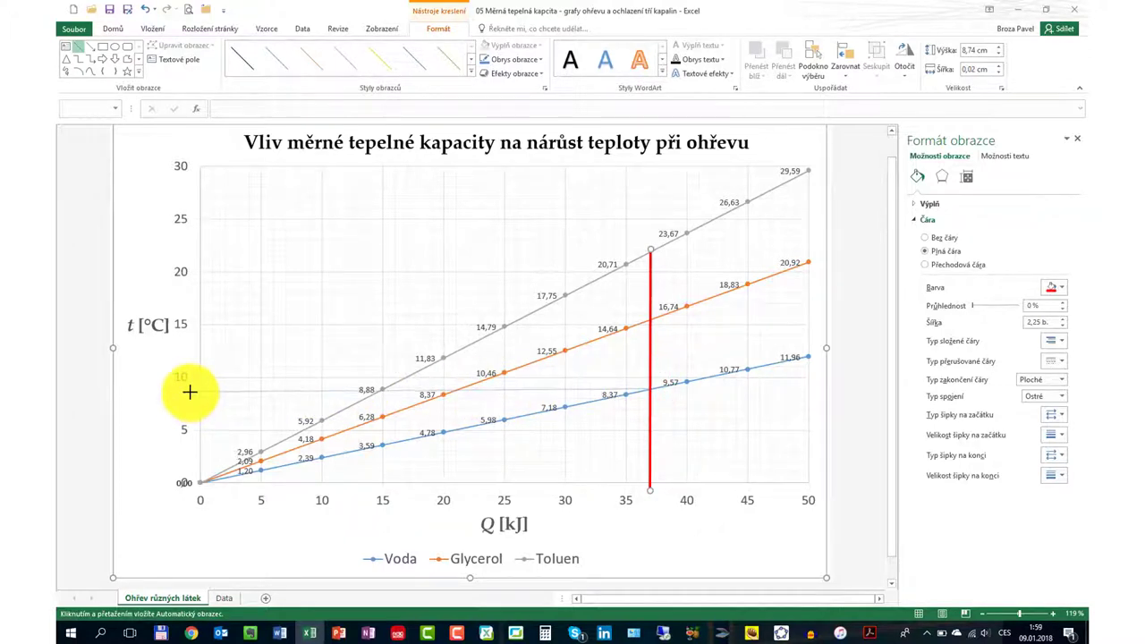
{"action": "left_click_drag", "start_coordinate": [190, 392], "coordinate": [190, 387]}
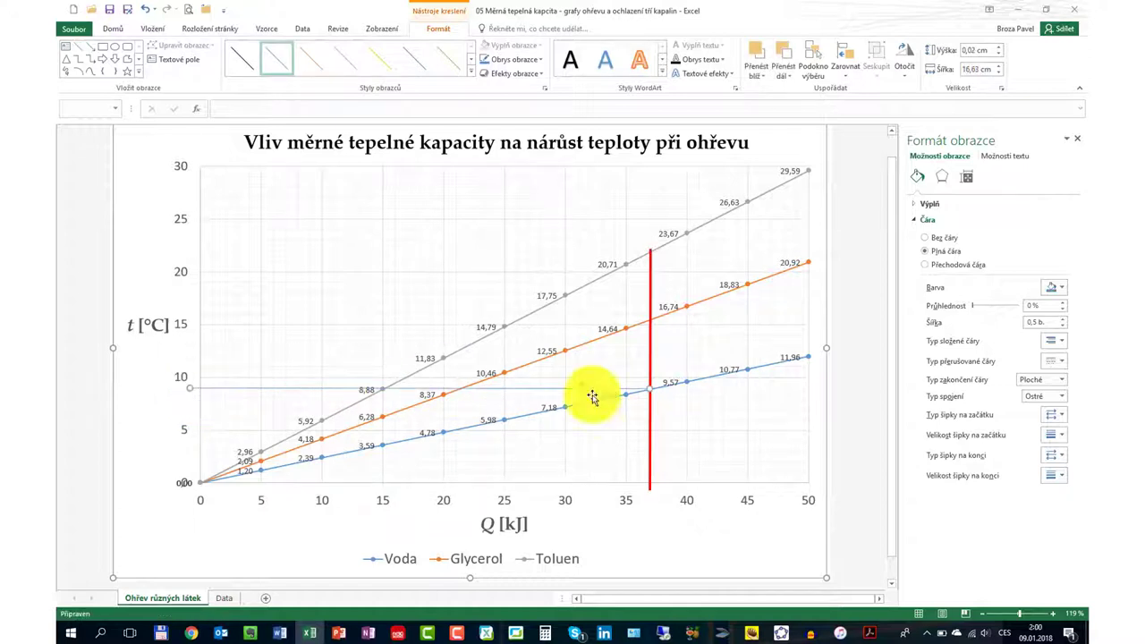
{"action": "left_click", "coordinate": [1064, 319]}
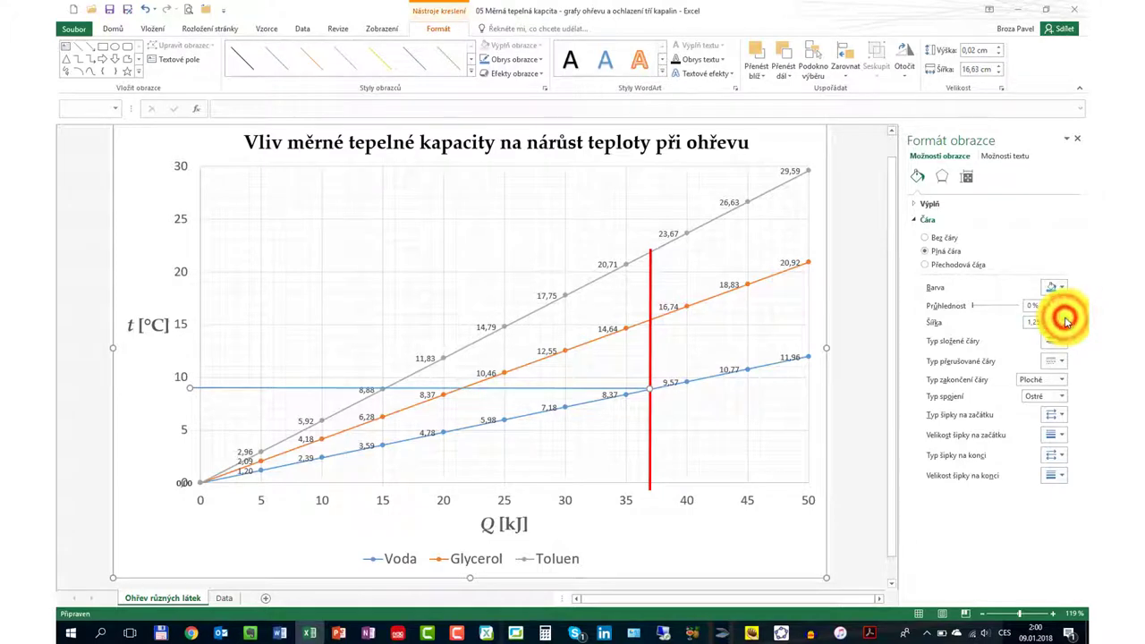
{"action": "left_click", "coordinate": [1064, 320]}
{"action": "left_click", "coordinate": [1064, 319]}
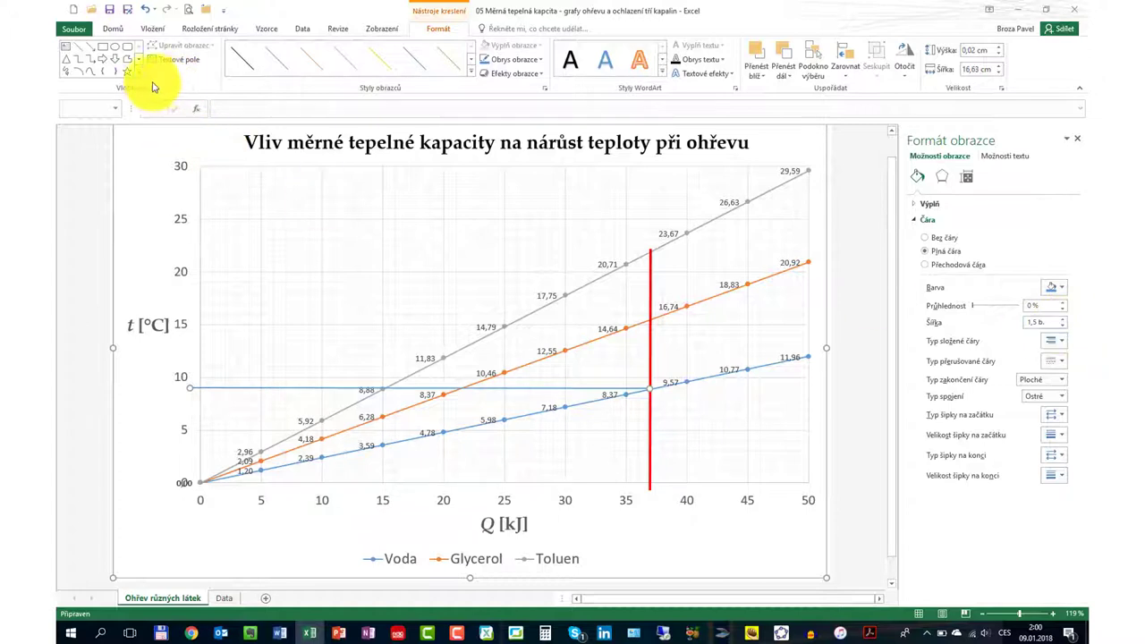
{"action": "left_click", "coordinate": [78, 45]}
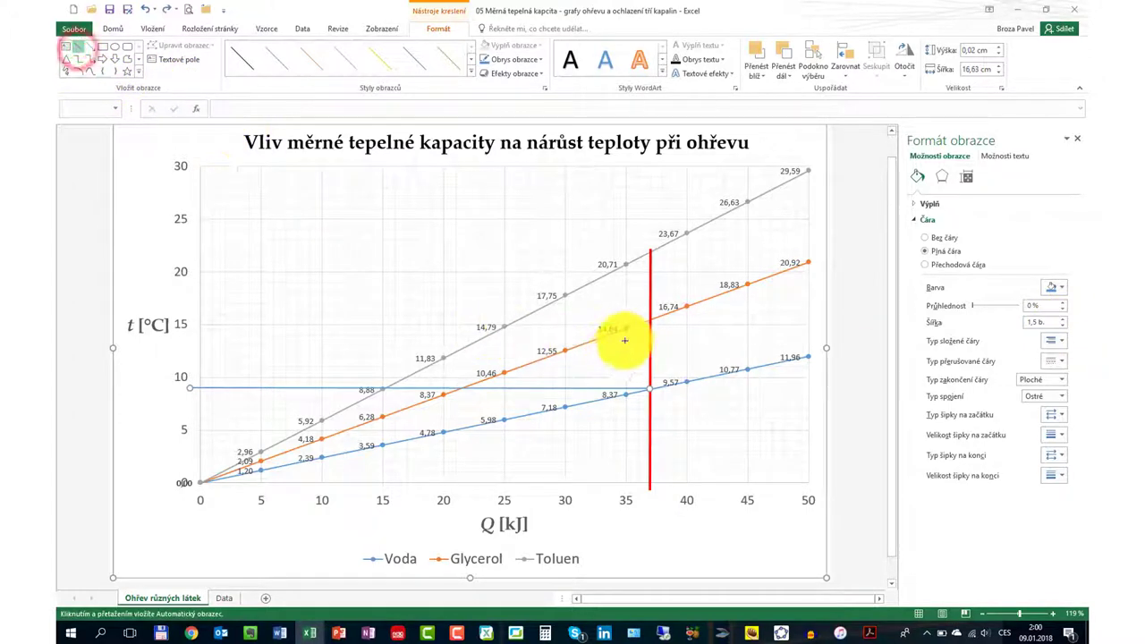
{"action": "left_click_drag", "start_coordinate": [650, 319], "coordinate": [228, 324]}
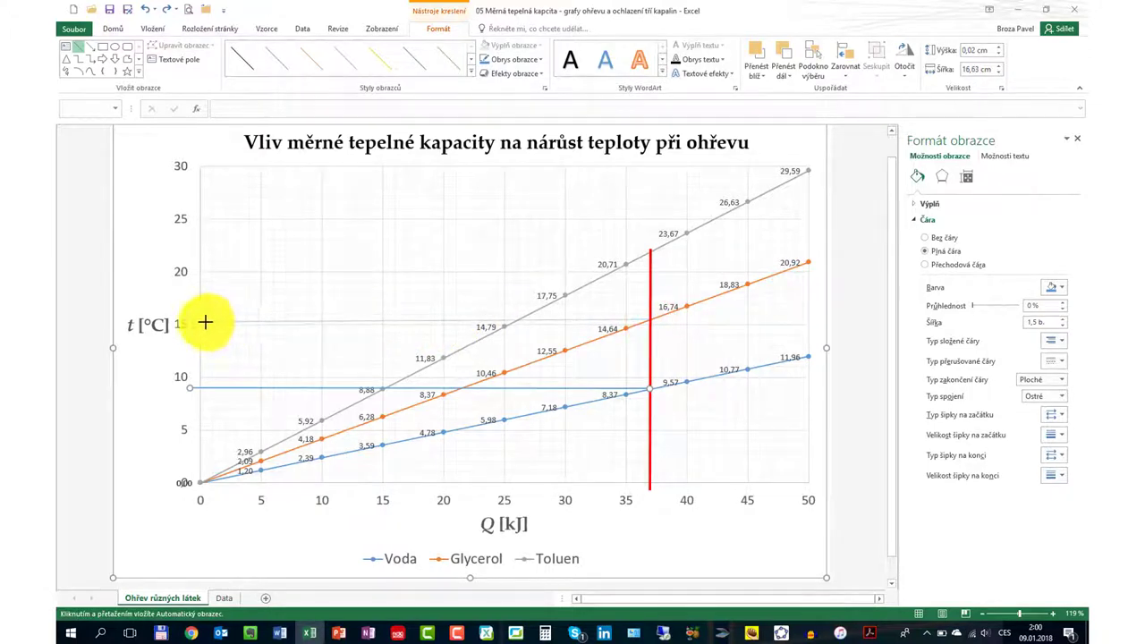
Extend the Glycerol guide line at about 15,5 °C to the temperature axis, coloured orange, 1.5 pt thick
{"action": "left_click_drag", "start_coordinate": [223, 324], "coordinate": [190, 319]}
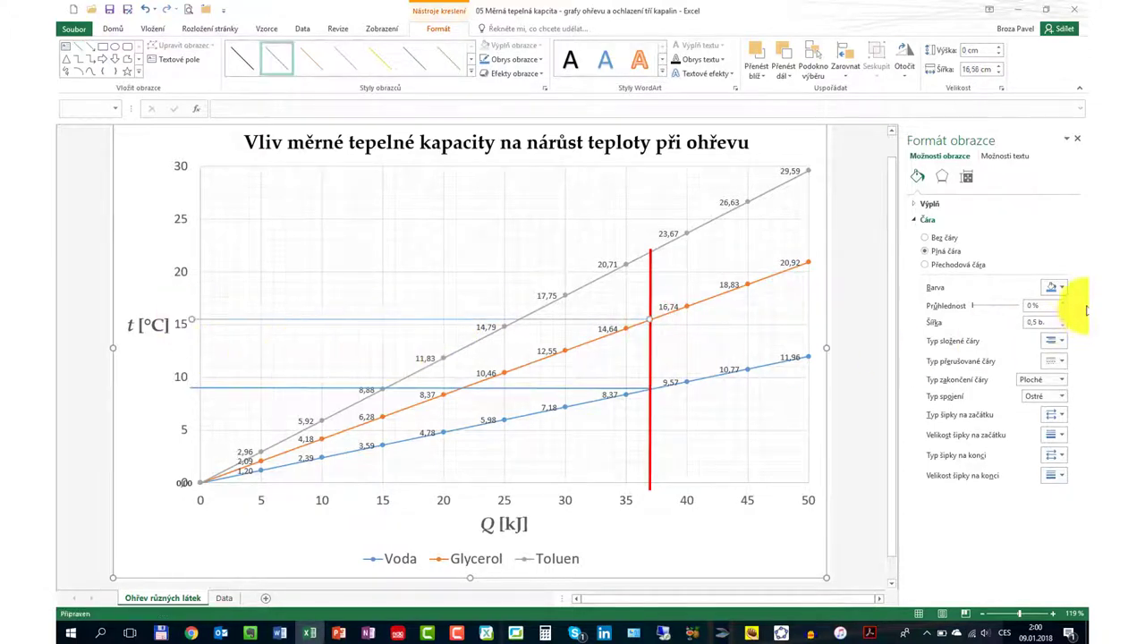
{"action": "left_click", "coordinate": [1060, 288]}
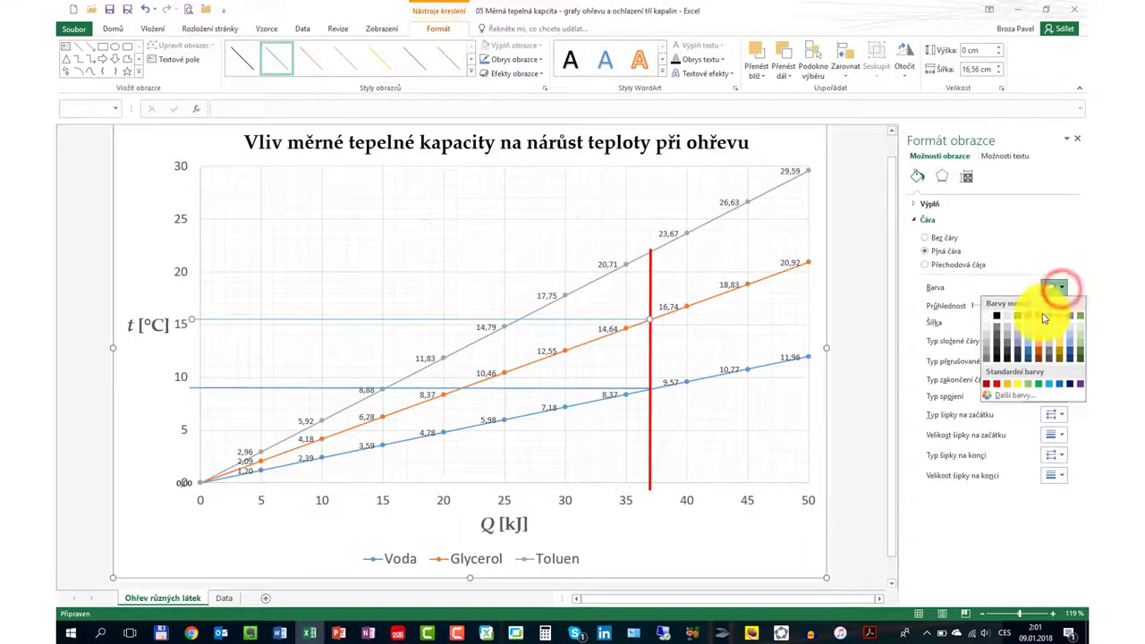
{"action": "left_click", "coordinate": [1043, 318]}
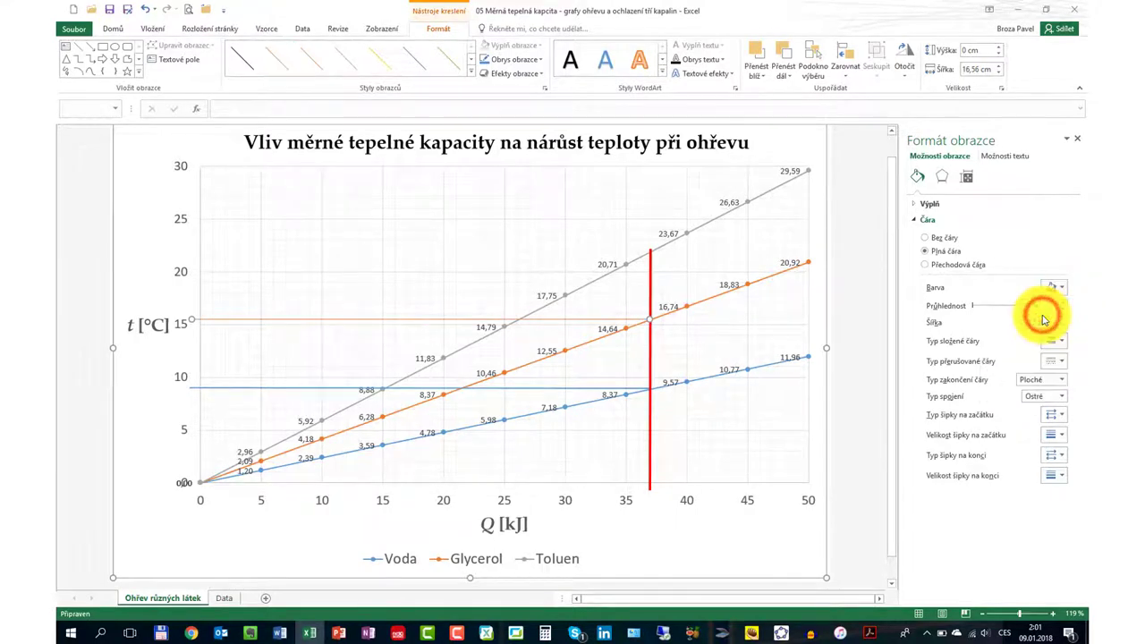
{"action": "left_click", "coordinate": [1062, 320]}
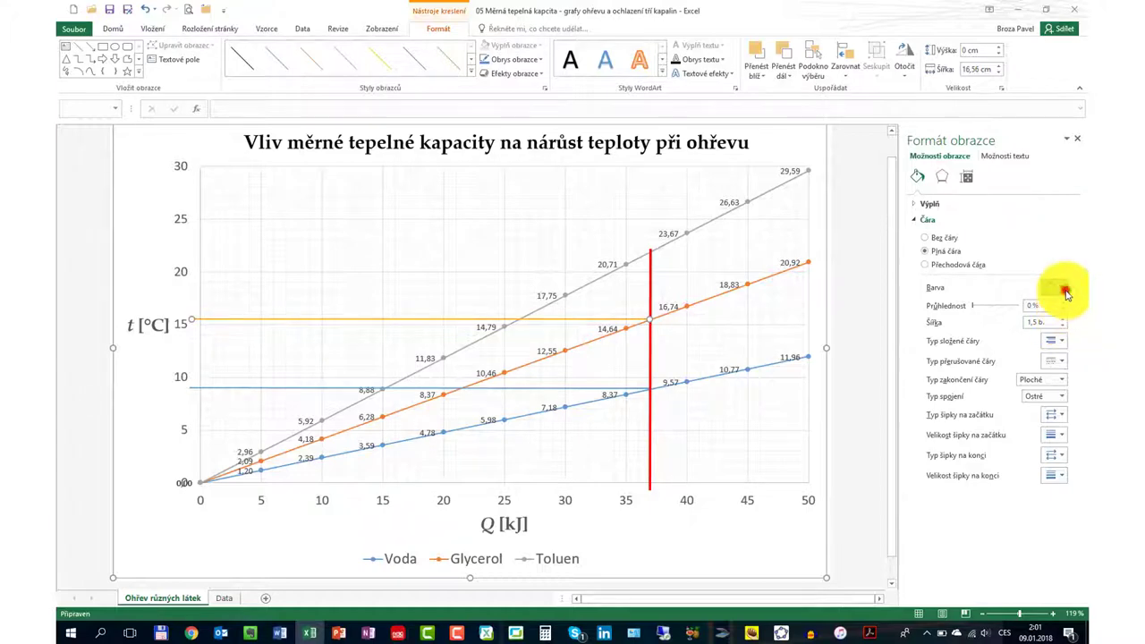
{"action": "left_click", "coordinate": [1061, 287]}
{"action": "left_click", "coordinate": [1039, 318]}
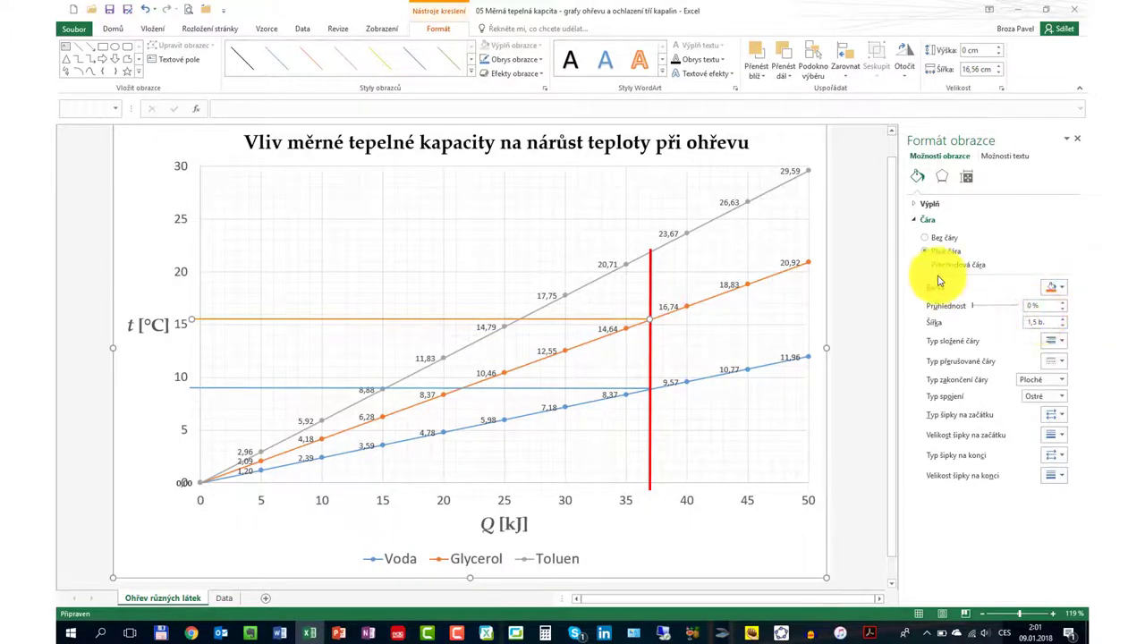
{"action": "left_click", "coordinate": [83, 53]}
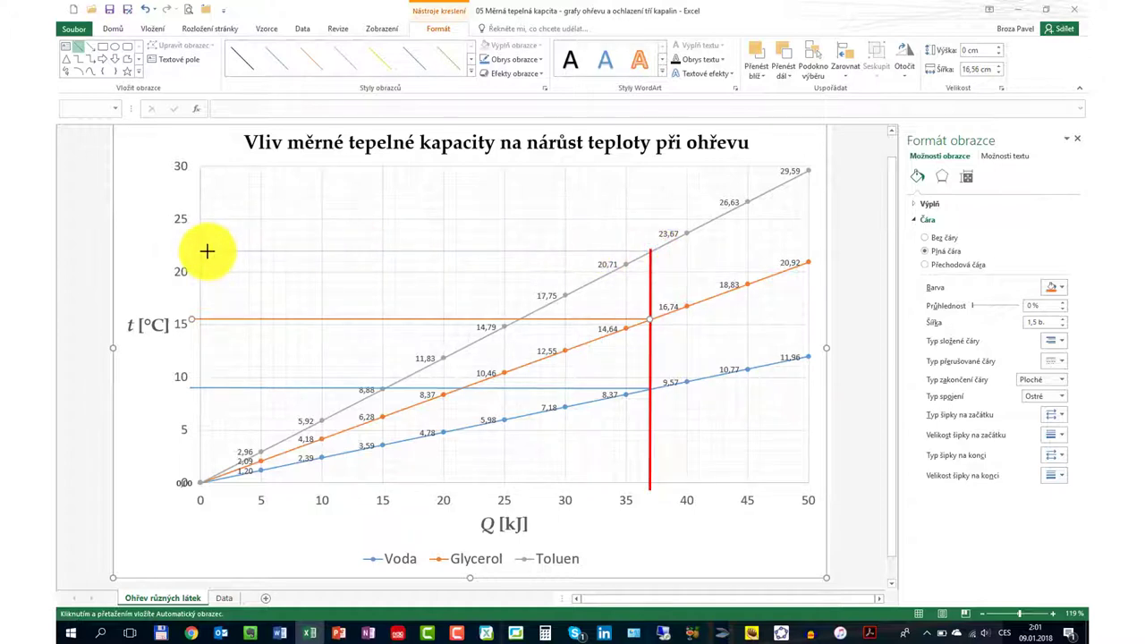
Draw a horizontal guide line at 22 °C to the red line, coloured light grey at 1.5 pt
{"action": "left_click_drag", "start_coordinate": [206, 252], "coordinate": [188, 251]}
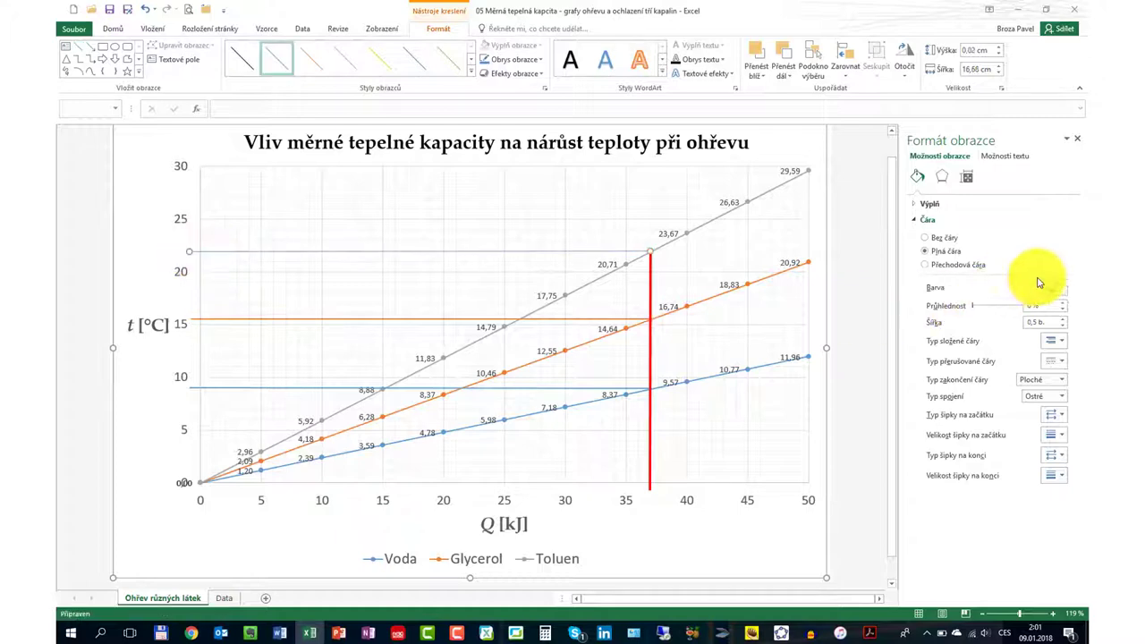
{"action": "left_click", "coordinate": [1064, 288]}
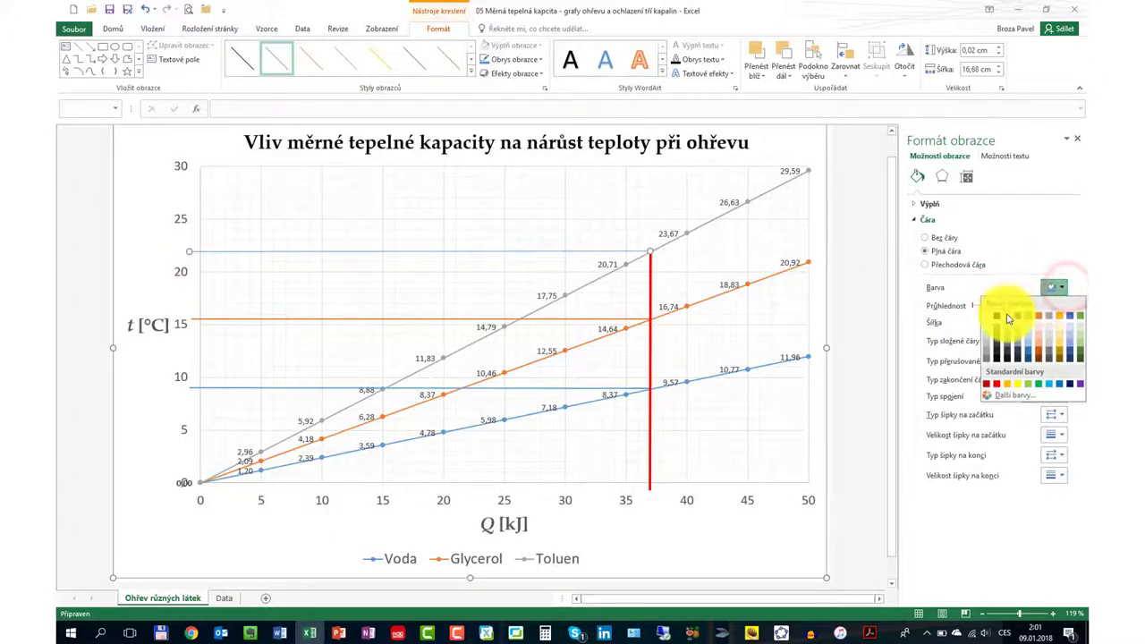
{"action": "left_click", "coordinate": [987, 363]}
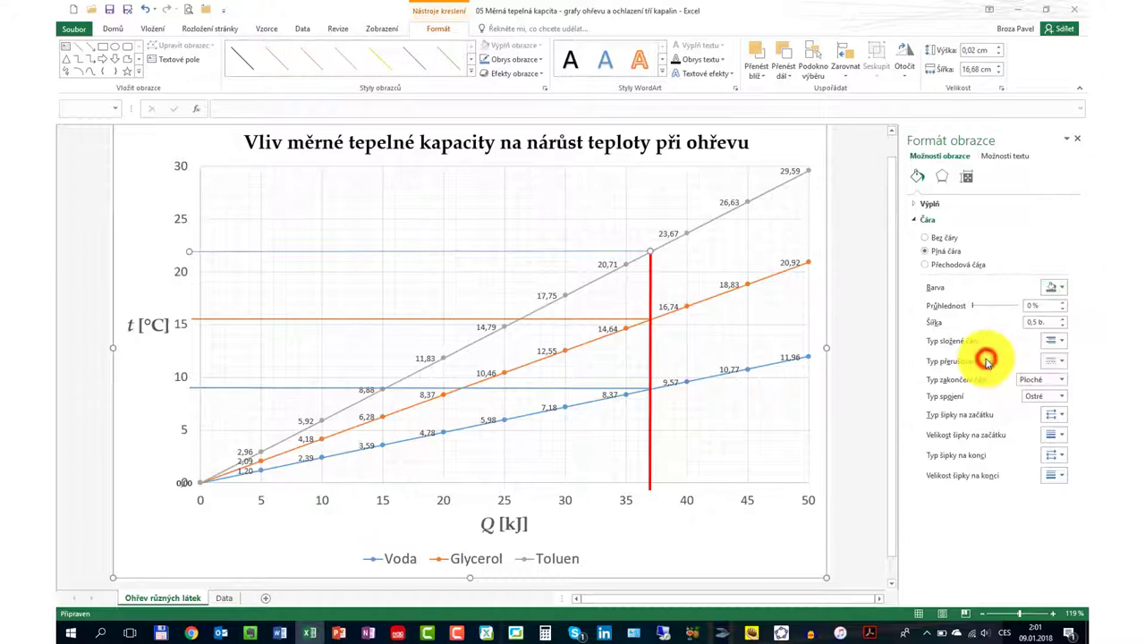
{"action": "left_click", "coordinate": [1063, 322]}
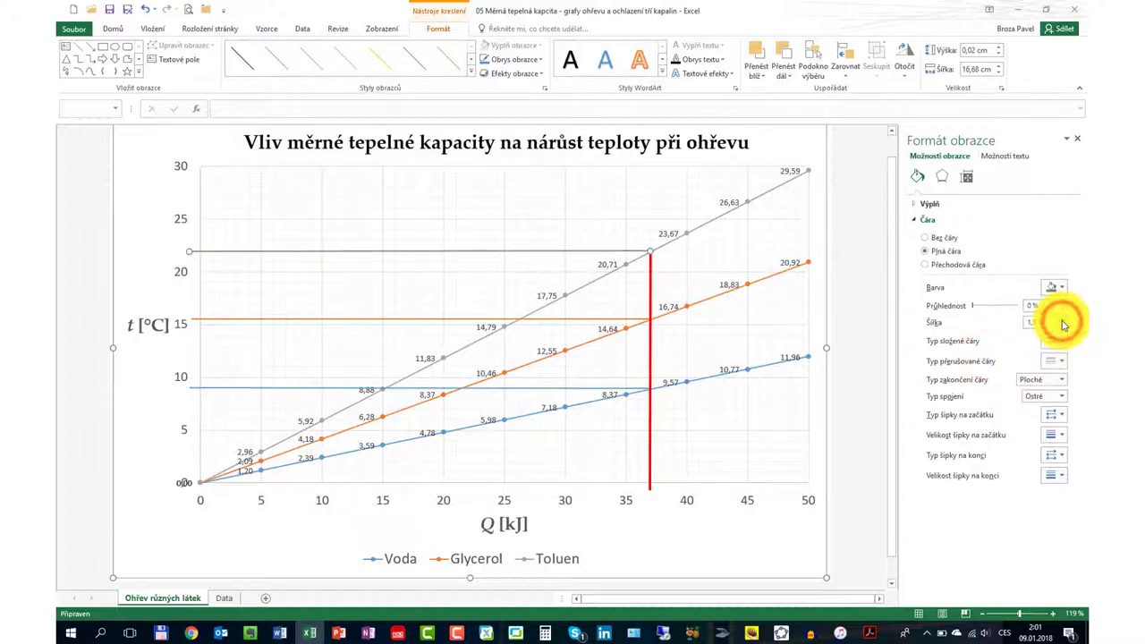
{"action": "left_click", "coordinate": [1053, 288]}
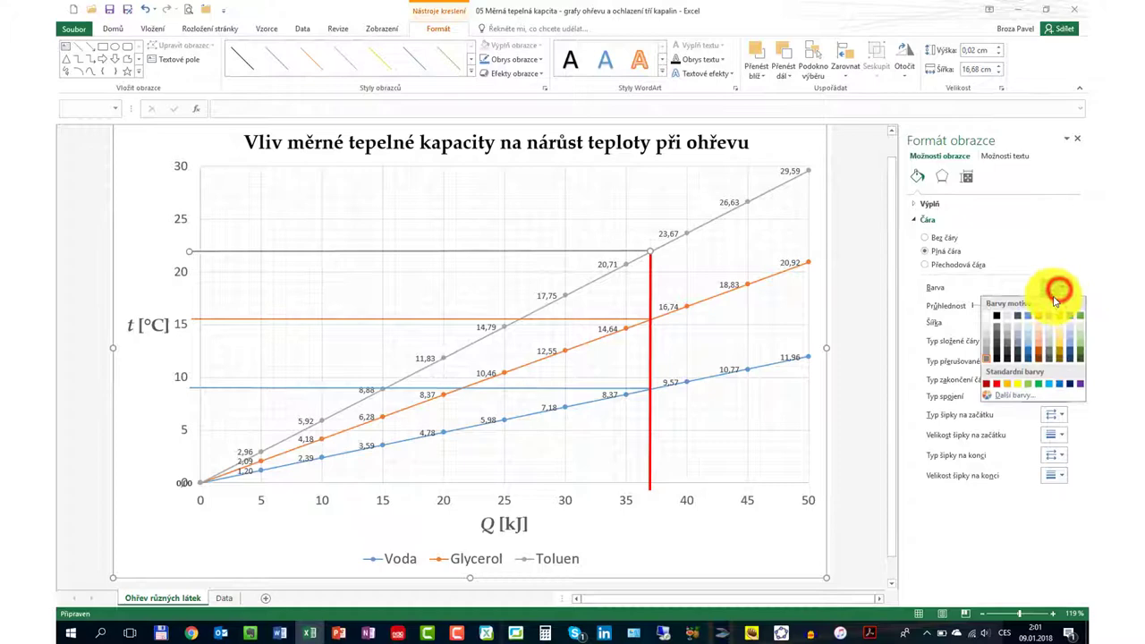
{"action": "left_click", "coordinate": [988, 349]}
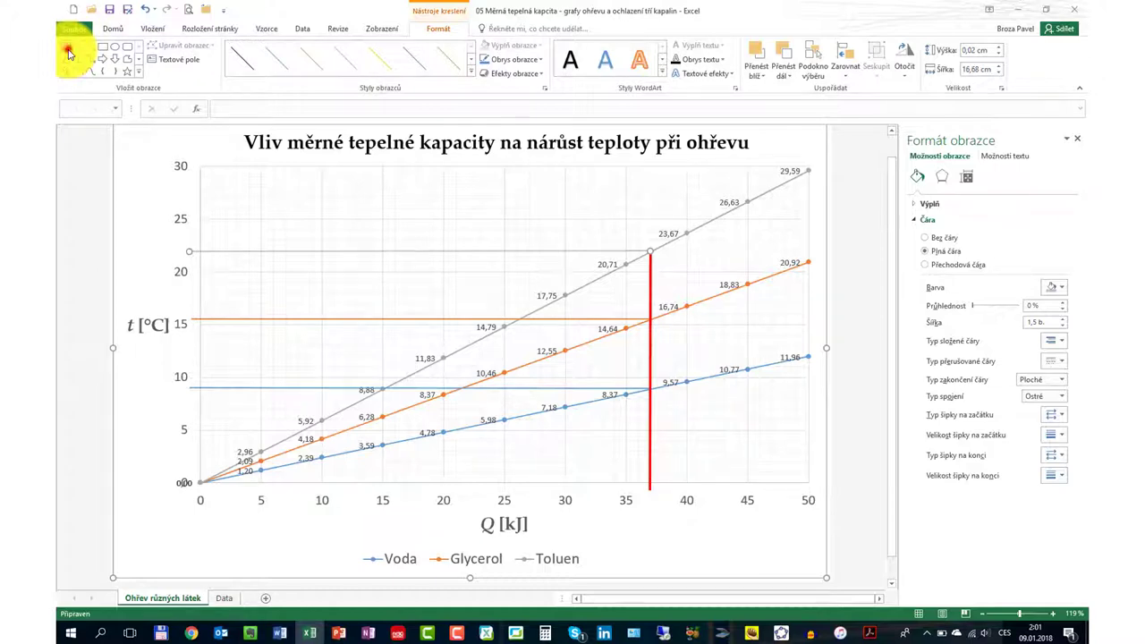
{"action": "left_click", "coordinate": [67, 49]}
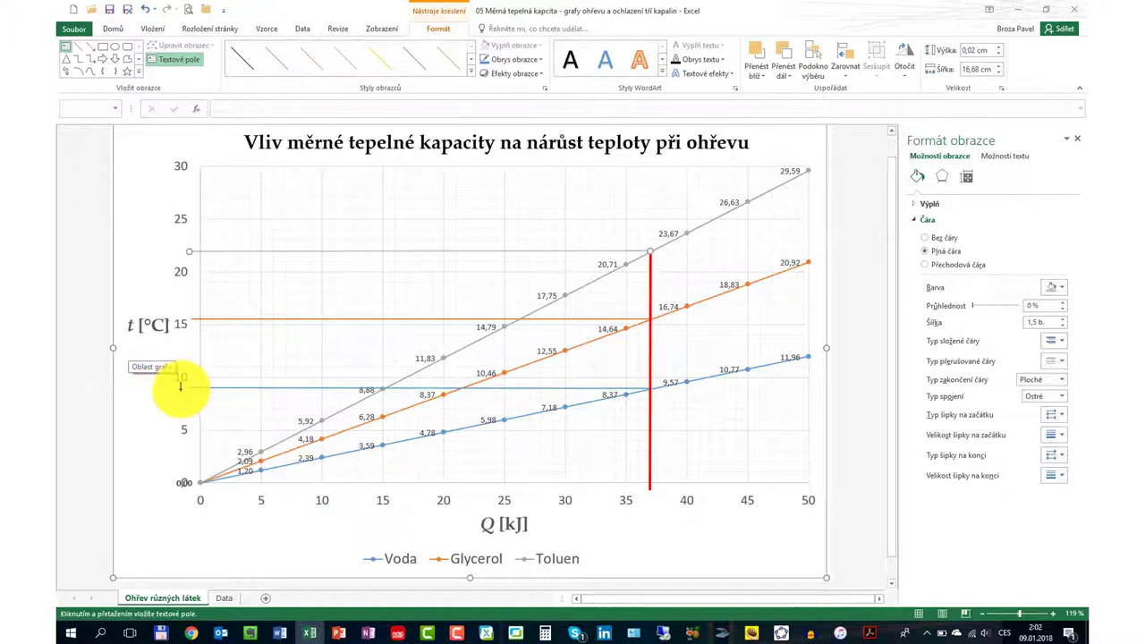
Add a '9' text label beside the temperature axis in blue 14 pt Palatino Linotype, sized to fit
{"action": "left_click", "coordinate": [177, 390]}
{"action": "type", "text": "9"}
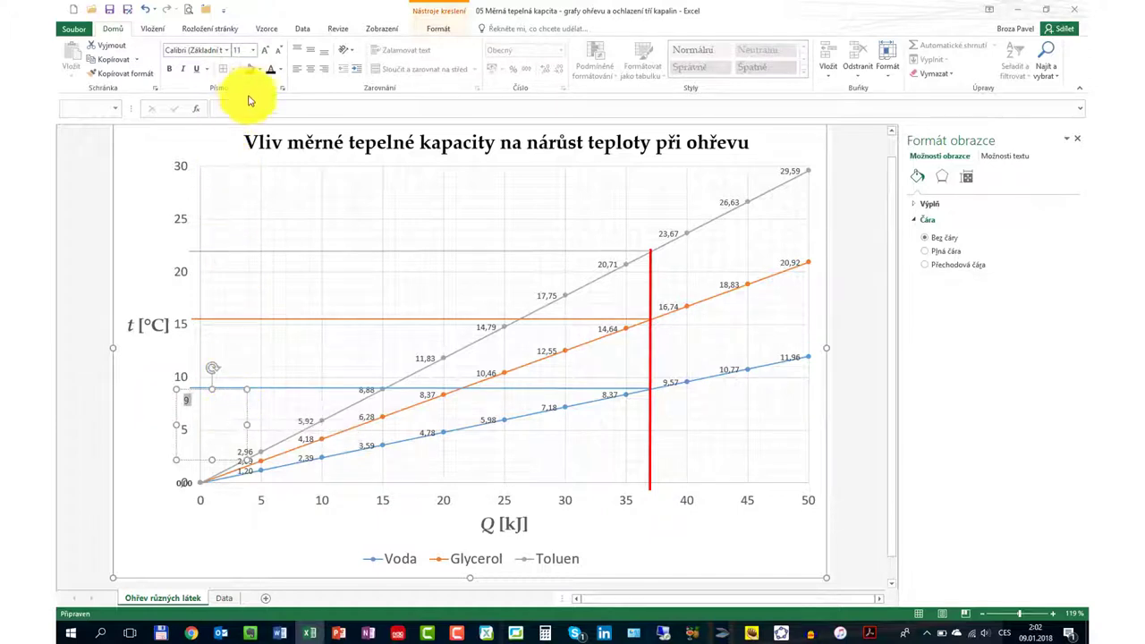
{"action": "left_click", "coordinate": [279, 74]}
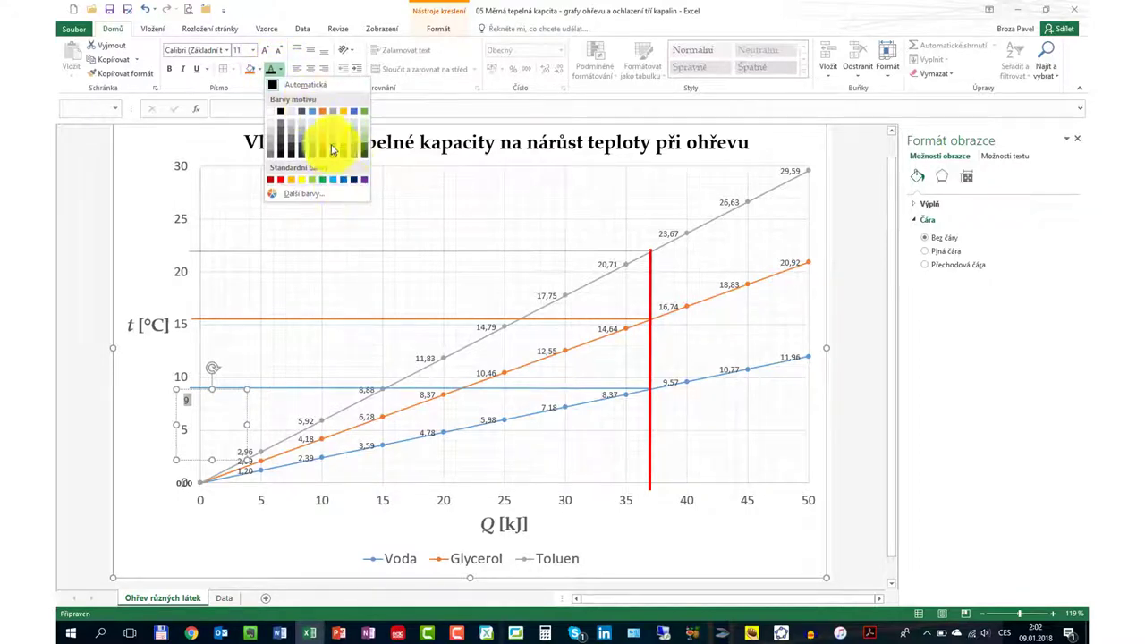
{"action": "left_click", "coordinate": [311, 110]}
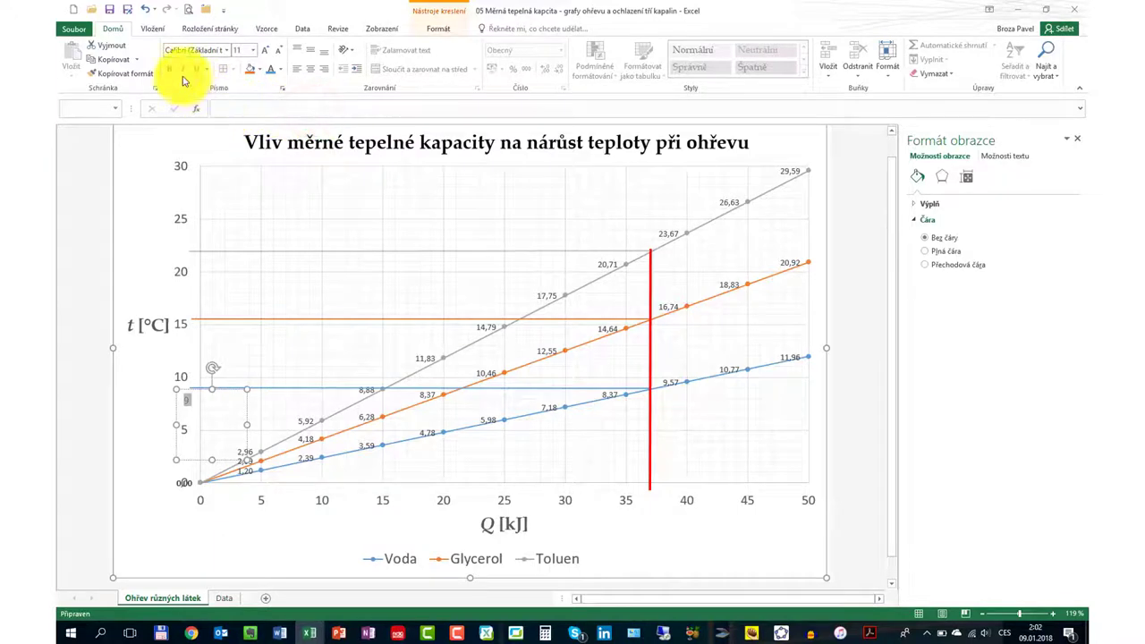
{"action": "left_click", "coordinate": [225, 48]}
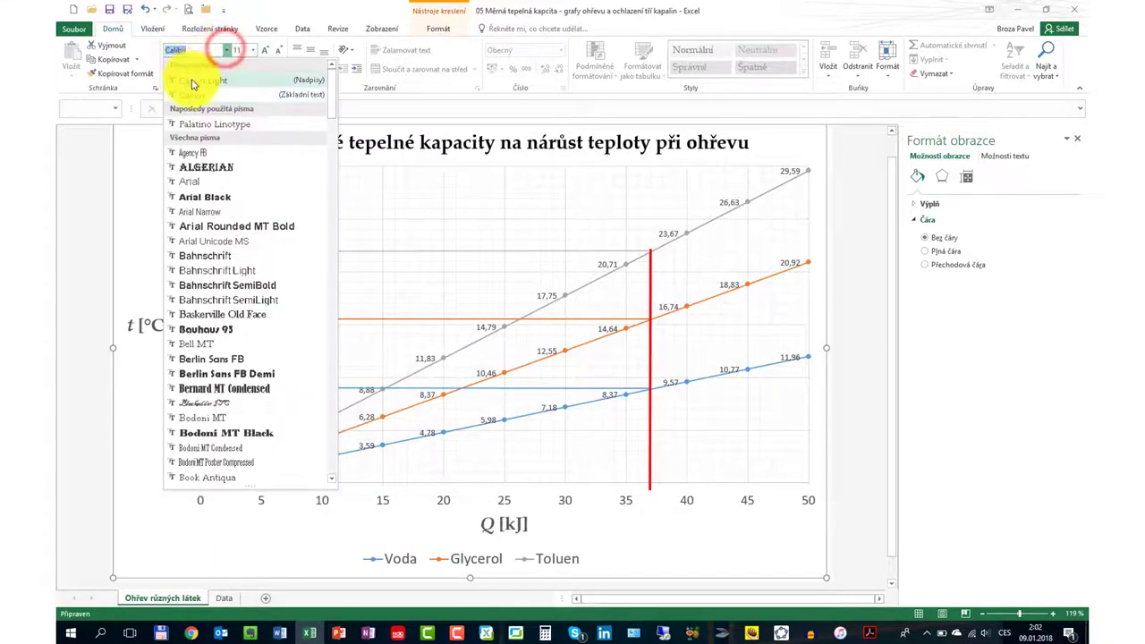
{"action": "left_click", "coordinate": [193, 126]}
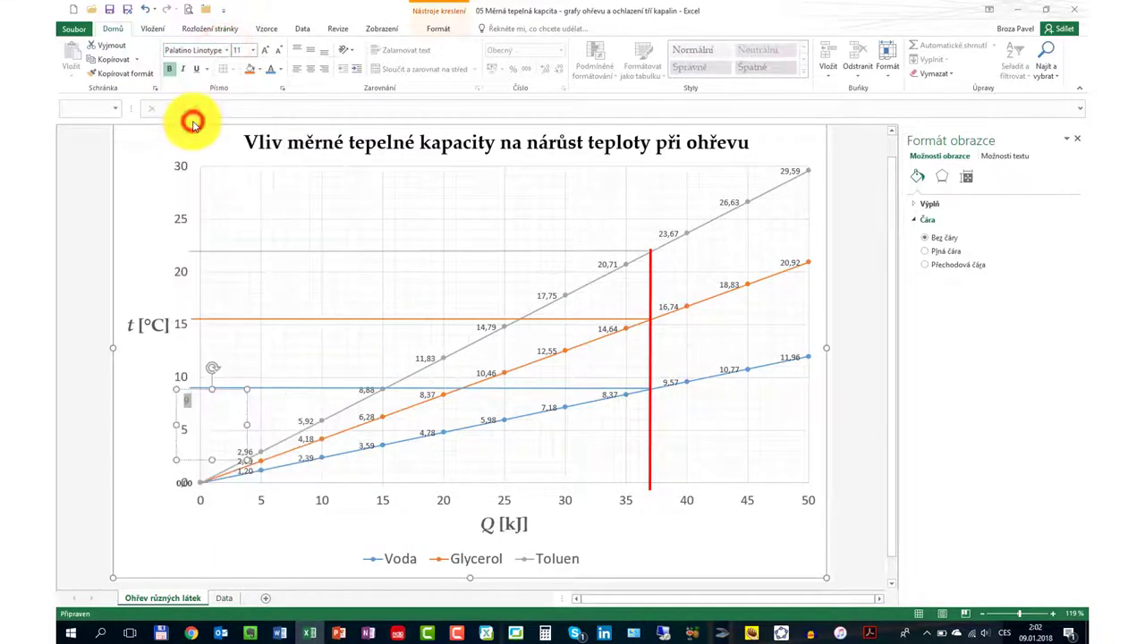
{"action": "left_click", "coordinate": [254, 50]}
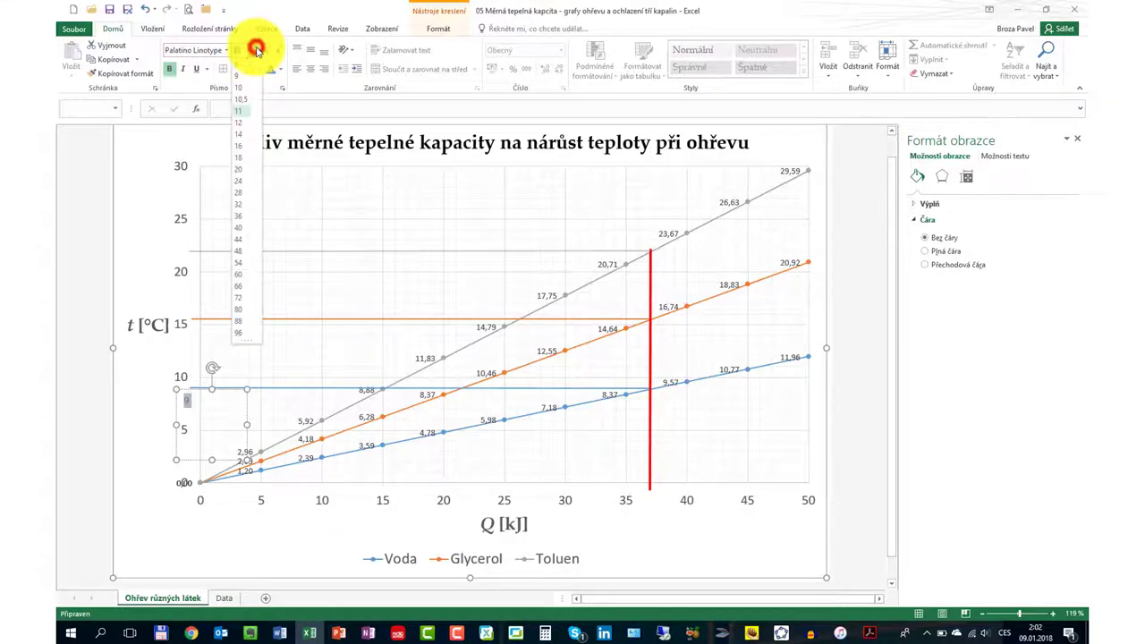
{"action": "left_click", "coordinate": [243, 138]}
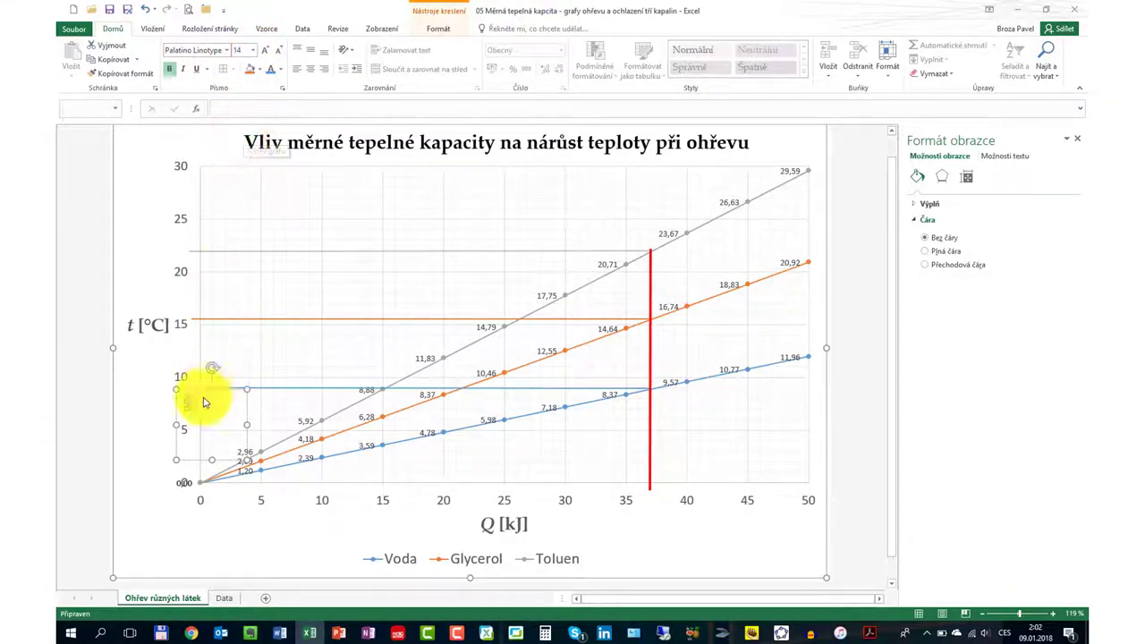
{"action": "mouse_move", "coordinate": [246, 462]}
{"action": "left_mouse_down"}
{"action": "mouse_move", "coordinate": [199, 413]}
{"action": "mouse_move", "coordinate": [188, 380]}
{"action": "left_mouse_up"}
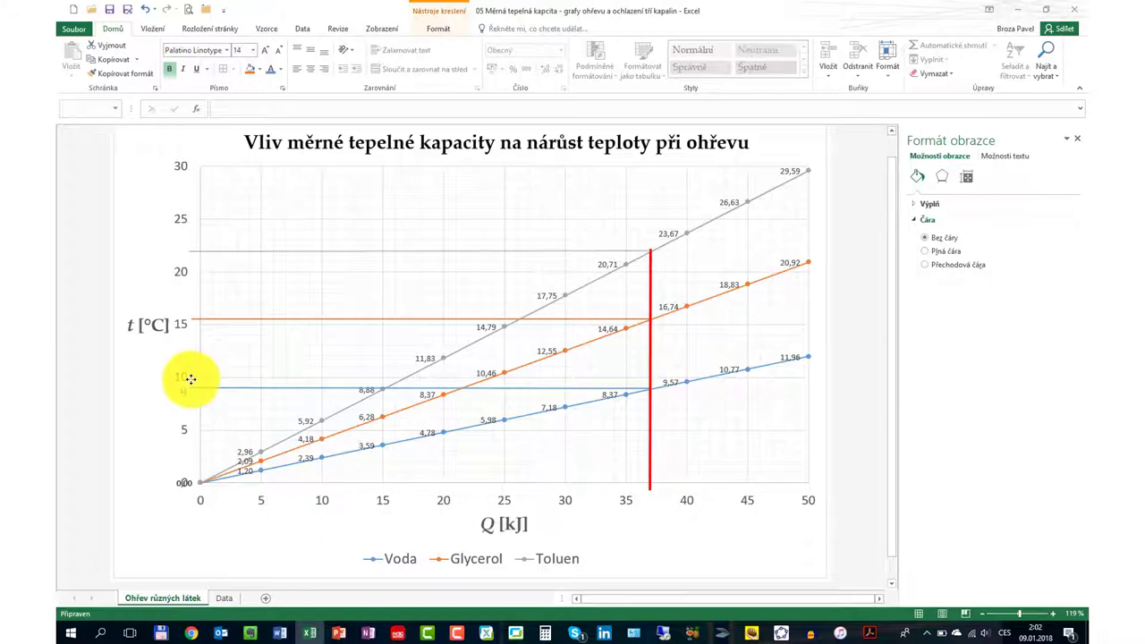
{"action": "left_click", "coordinate": [191, 379]}
Align the 9 label with the blue guide line and select the grey 22 guide line for formatting
{"action": "left_click", "coordinate": [207, 311]}
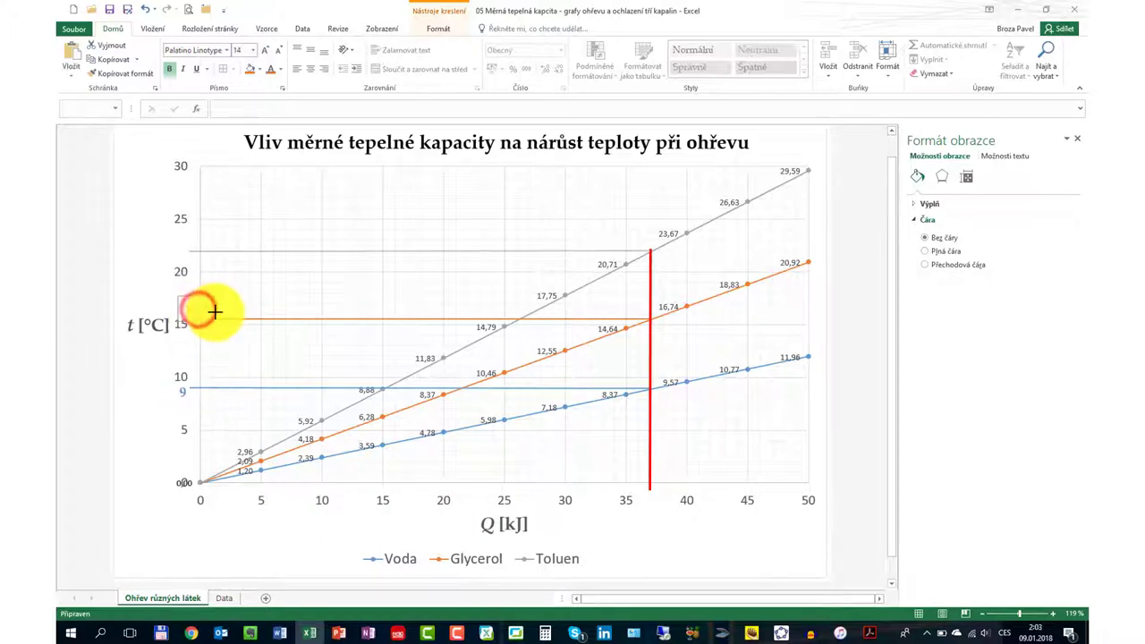
{"action": "left_click_drag", "start_coordinate": [214, 311], "coordinate": [208, 299]}
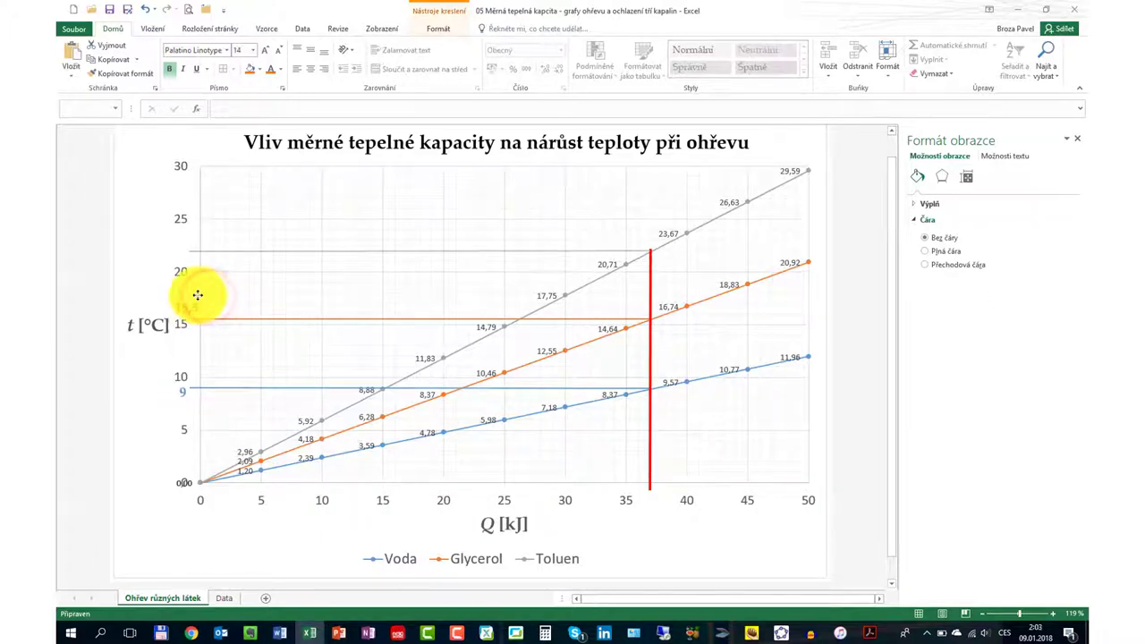
{"action": "left_click", "coordinate": [126, 243]}
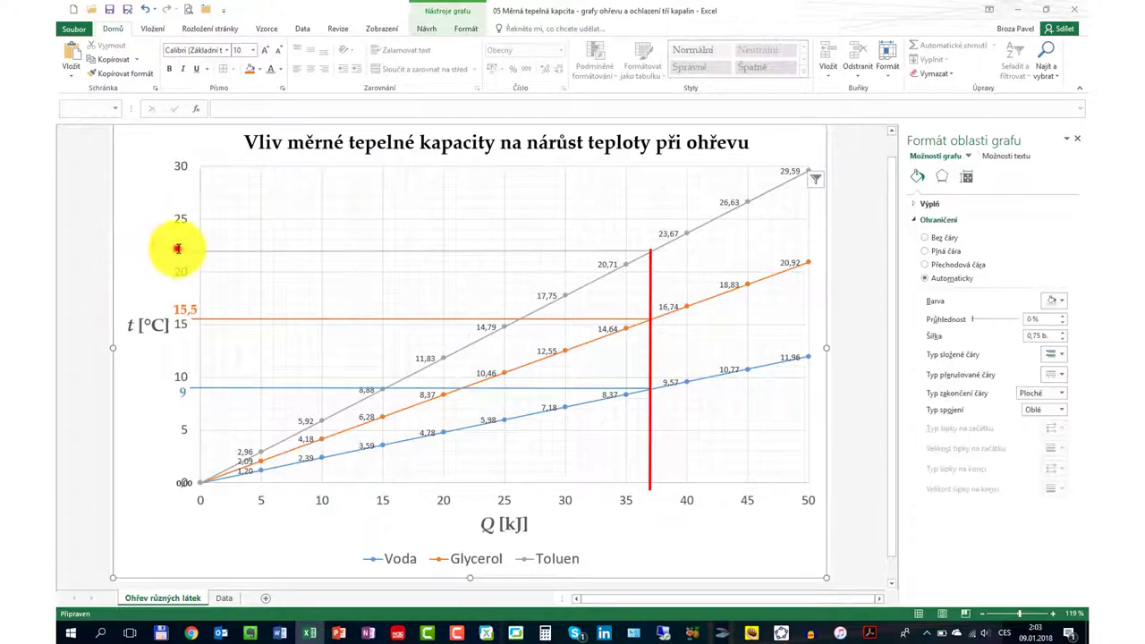
{"action": "left_click", "coordinate": [179, 246]}
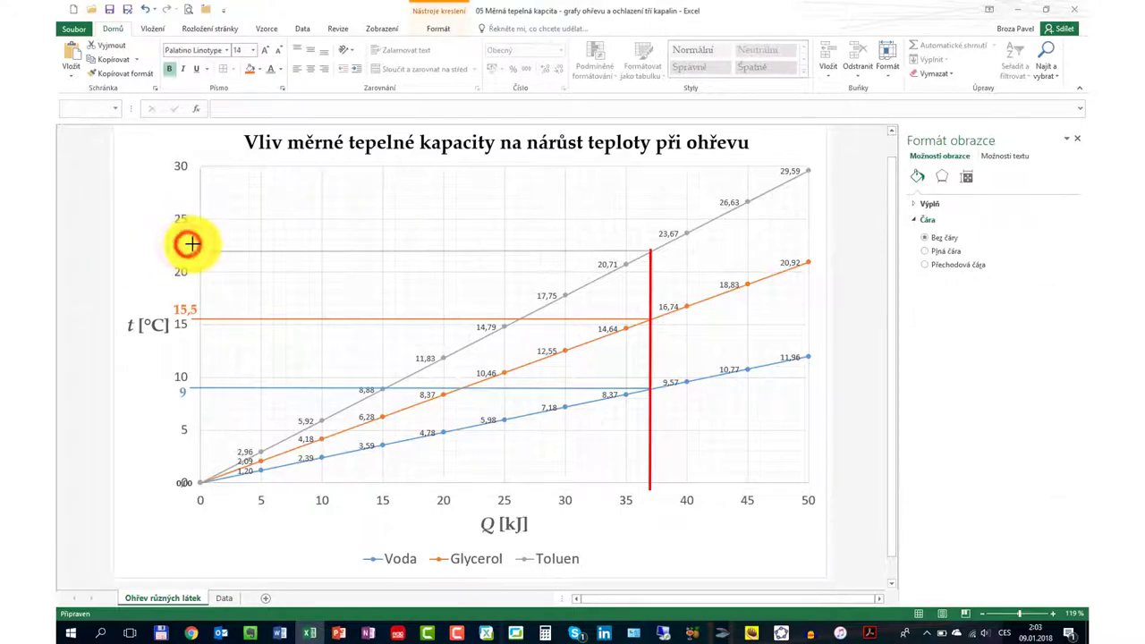
{"action": "left_click", "coordinate": [154, 244]}
{"action": "left_click", "coordinate": [154, 244]}
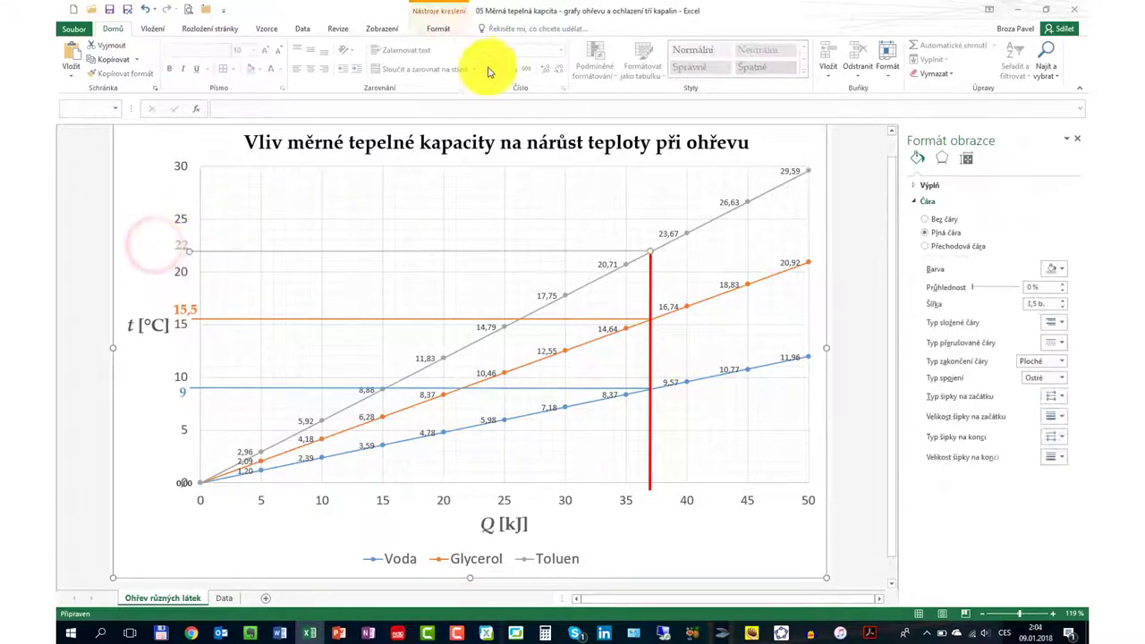
{"action": "left_click", "coordinate": [445, 29]}
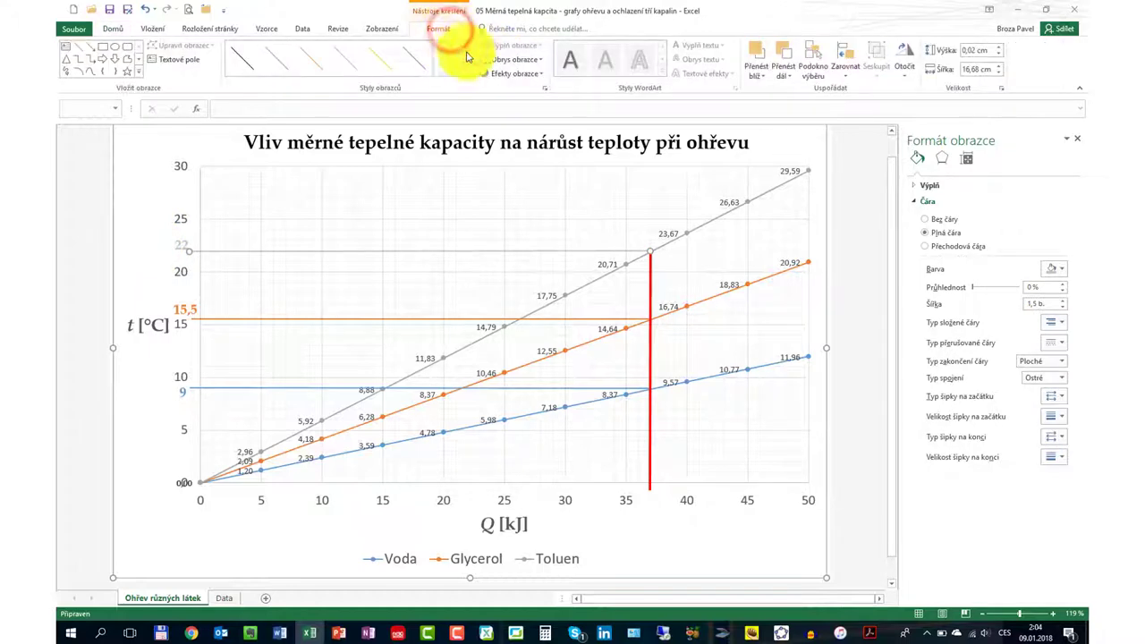
Recolour the 22 guide line green and restyle the selected Toluen line segment
{"action": "left_click", "coordinate": [541, 61]}
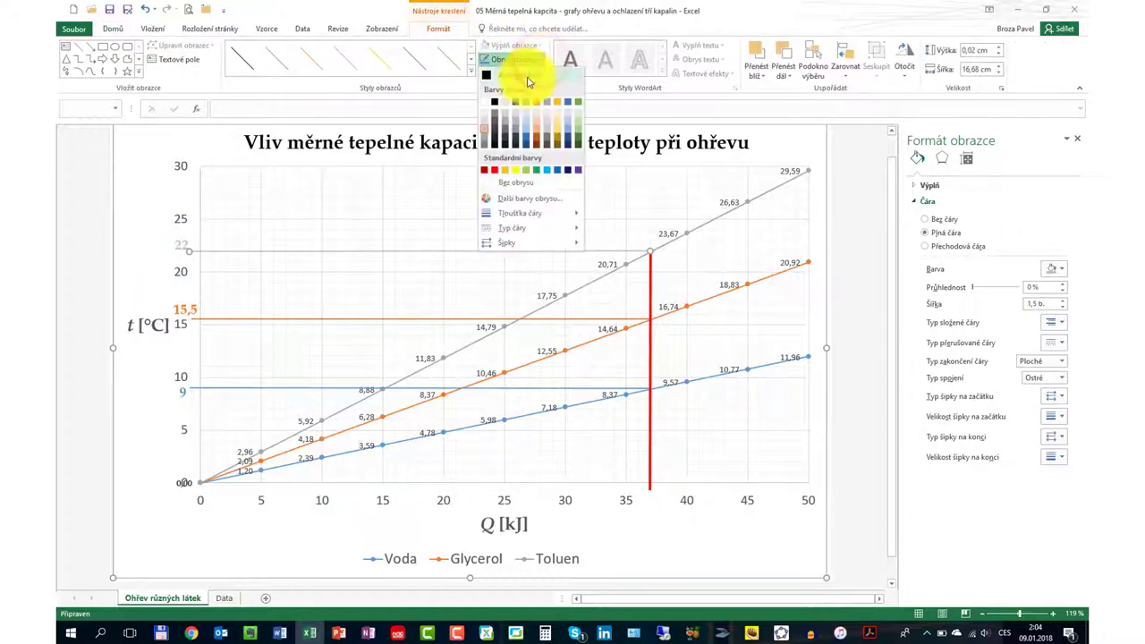
{"action": "left_click", "coordinate": [578, 101]}
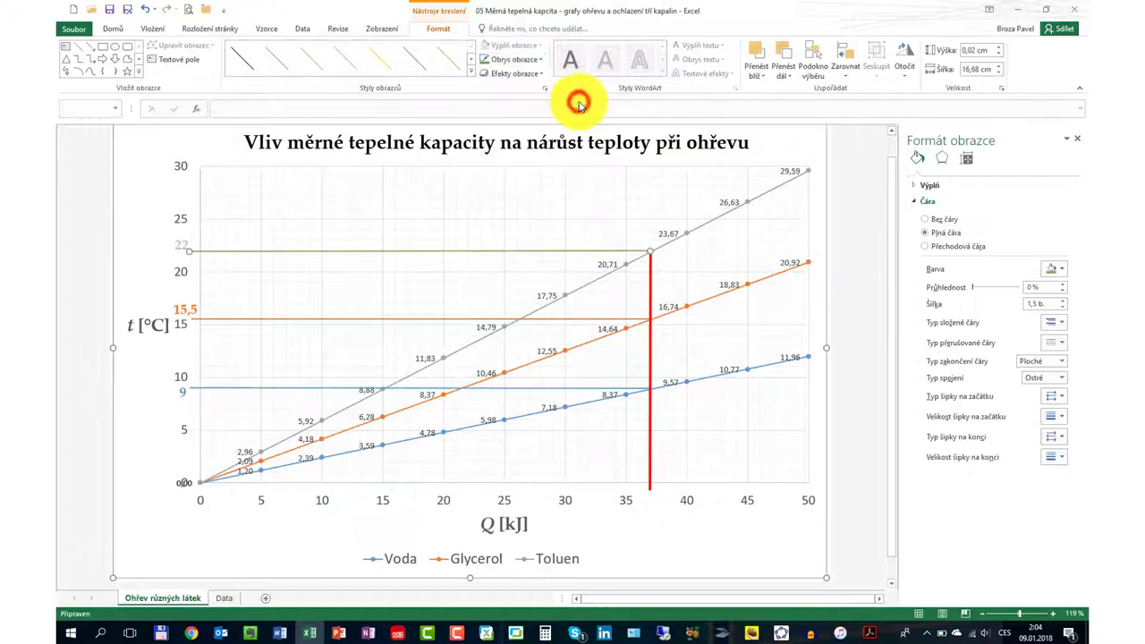
{"action": "left_click", "coordinate": [664, 249]}
{"action": "left_click", "coordinate": [664, 249]}
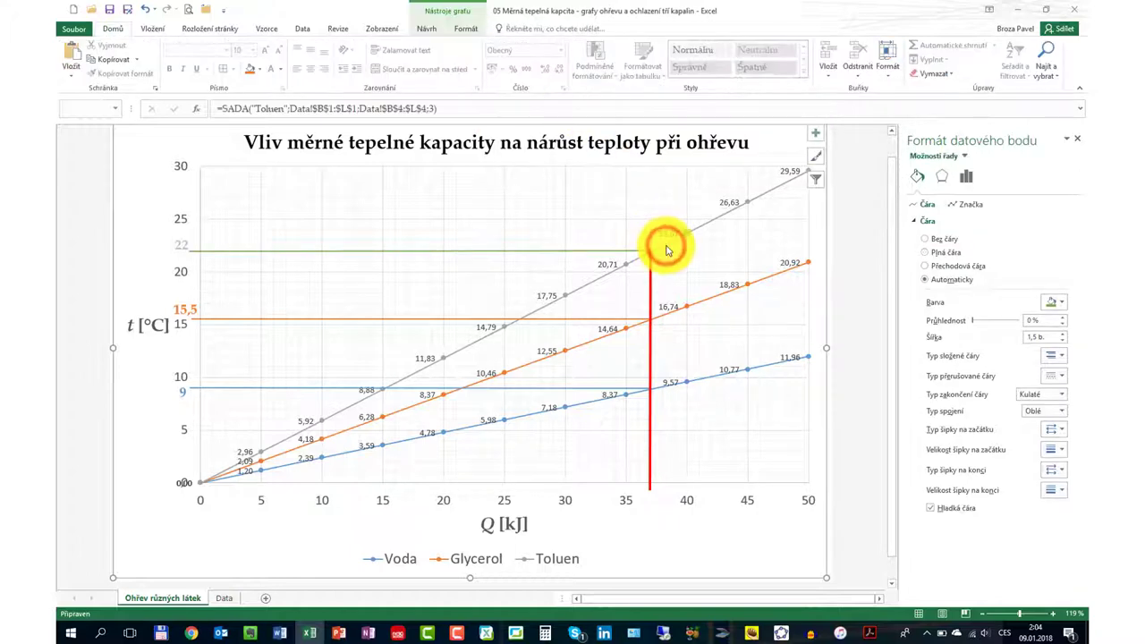
{"action": "left_click", "coordinate": [1055, 302]}
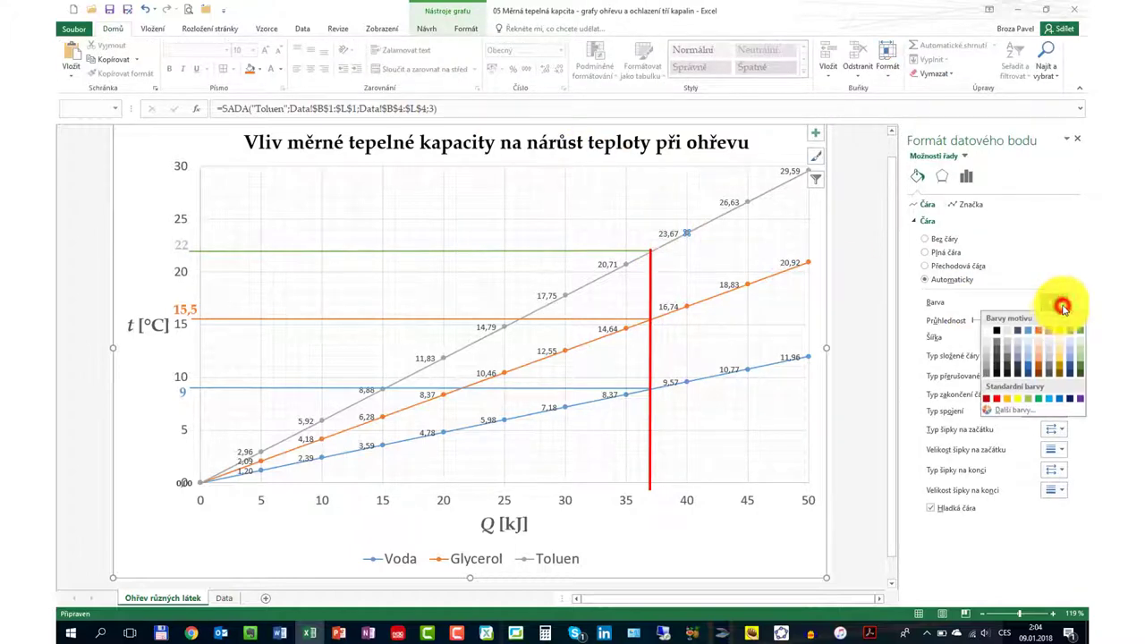
{"action": "left_click", "coordinate": [1079, 330]}
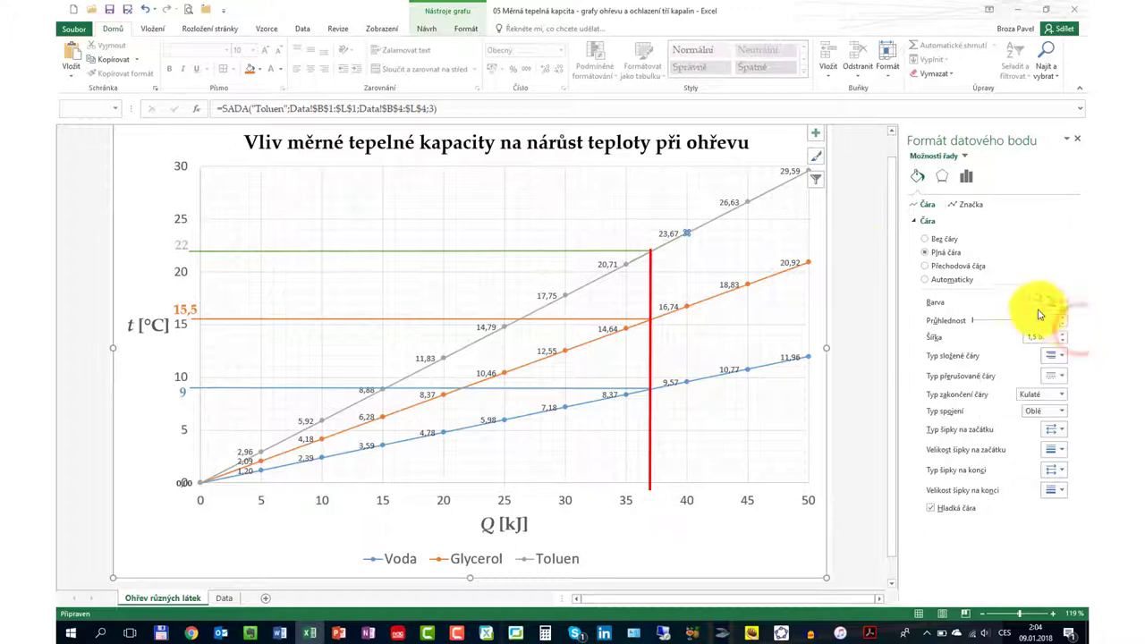
Review the chart and select the red vertical line, then the Toluen series
{"action": "left_click", "coordinate": [170, 175]}
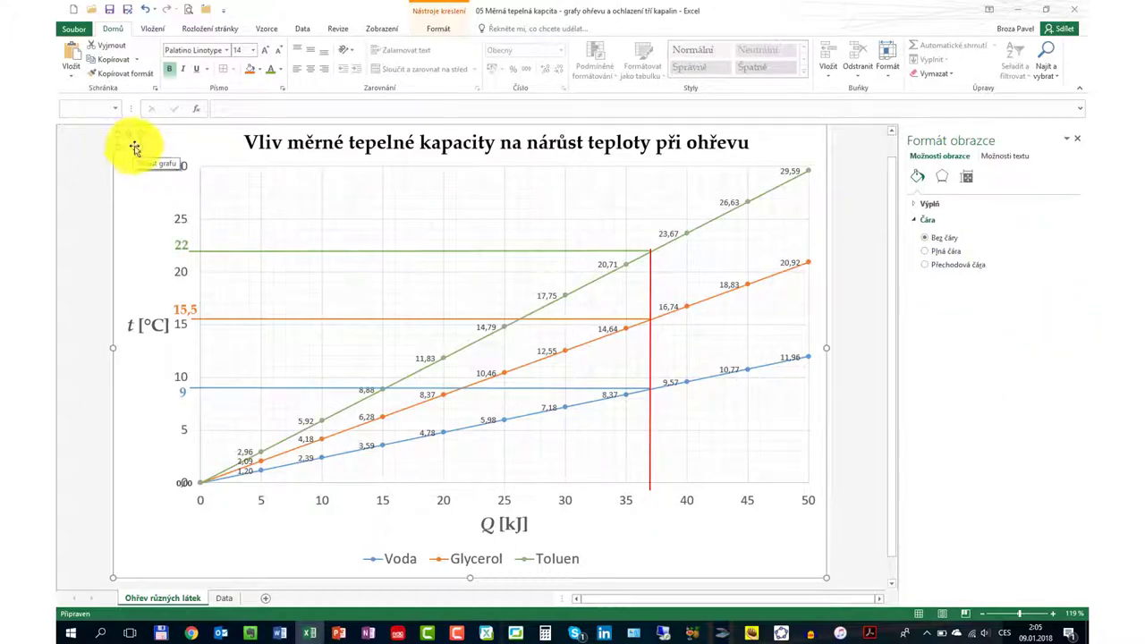
{"action": "left_click", "coordinate": [134, 148]}
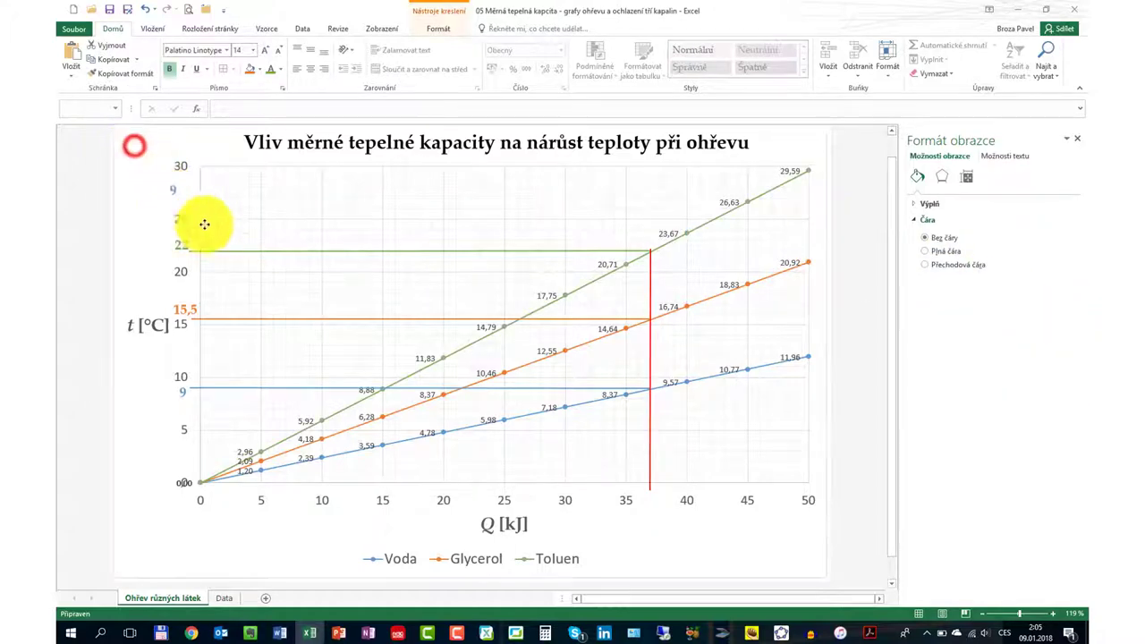
{"action": "left_click", "coordinate": [654, 510]}
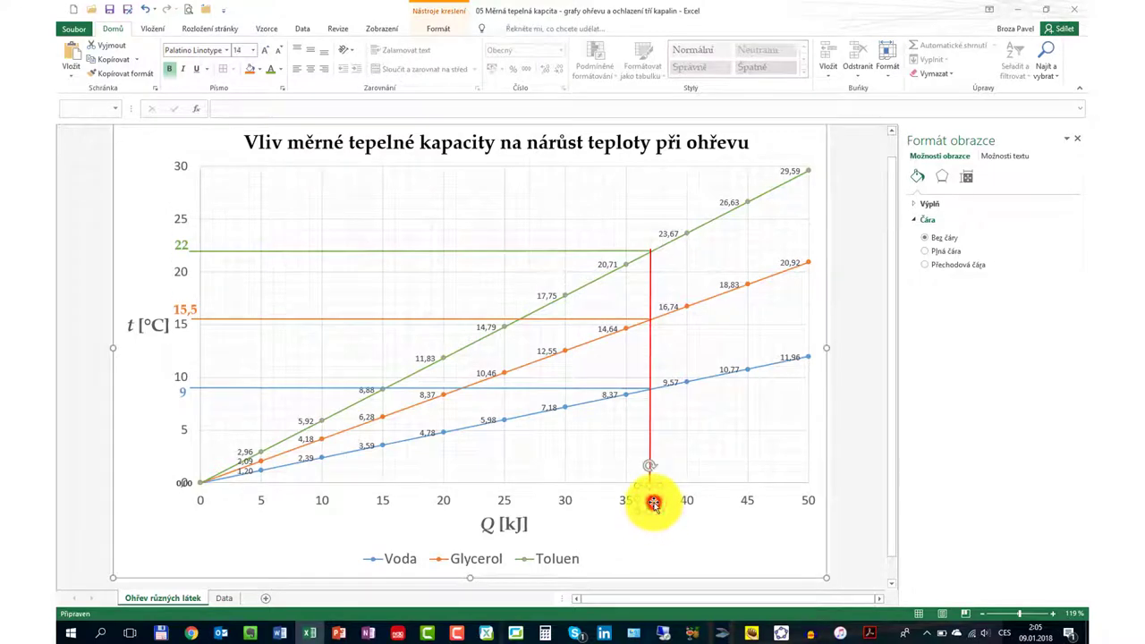
{"action": "left_click", "coordinate": [654, 504]}
{"action": "left_click", "coordinate": [656, 498]}
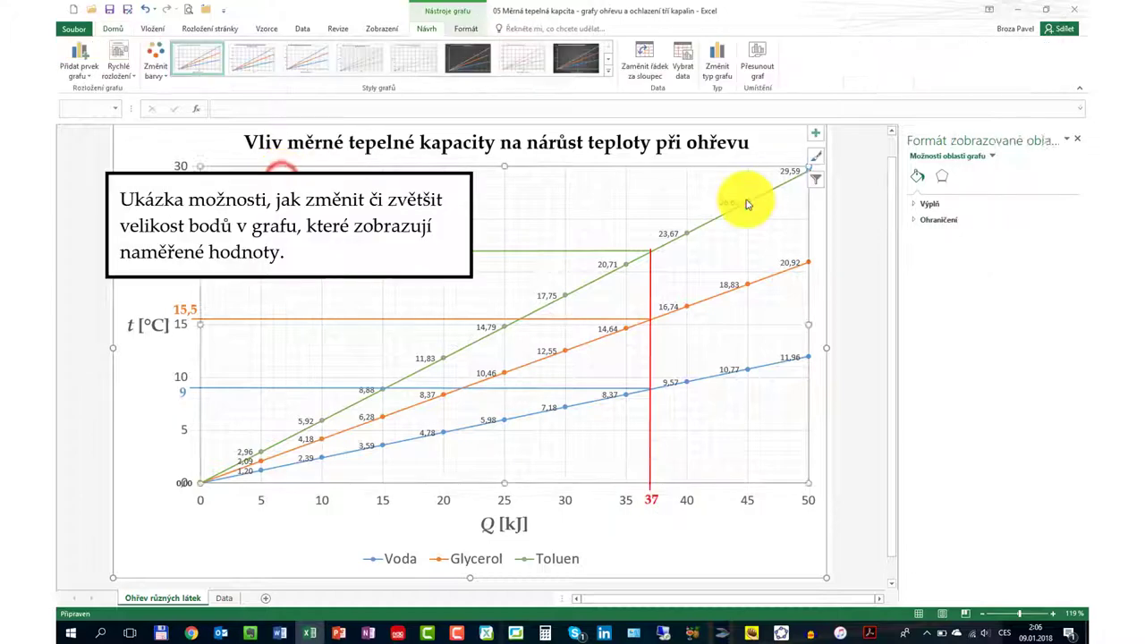
{"action": "left_click", "coordinate": [743, 203]}
Give the Toluen series markers a solid fill colour
{"action": "left_click", "coordinate": [970, 204]}
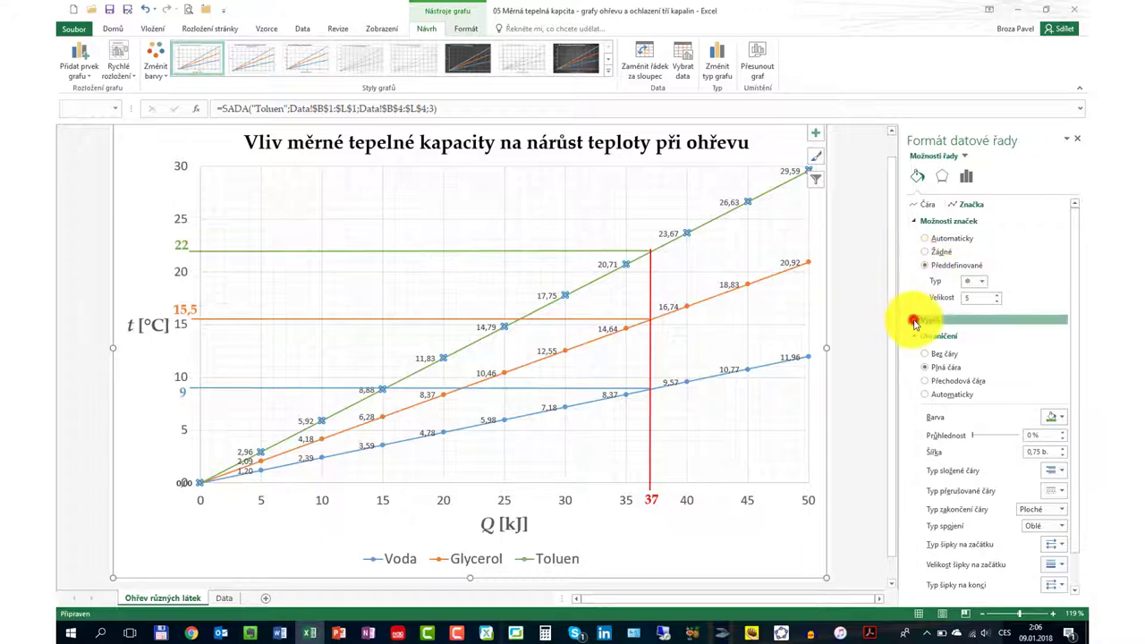
{"action": "left_click", "coordinate": [919, 320]}
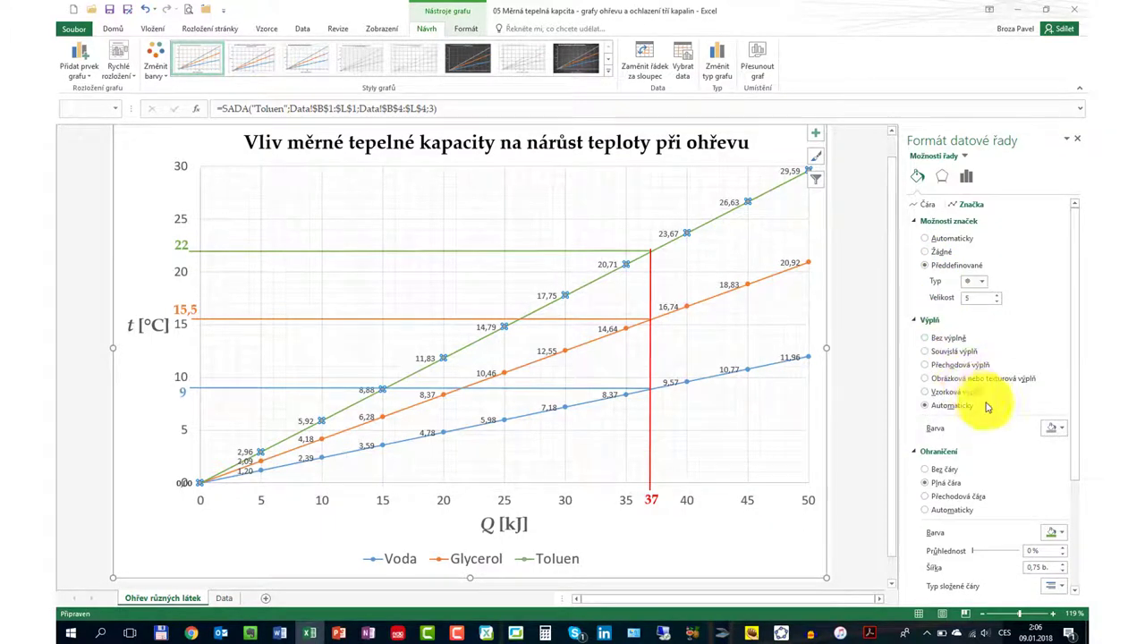
{"action": "left_click", "coordinate": [1064, 427]}
{"action": "left_click", "coordinate": [1064, 425]}
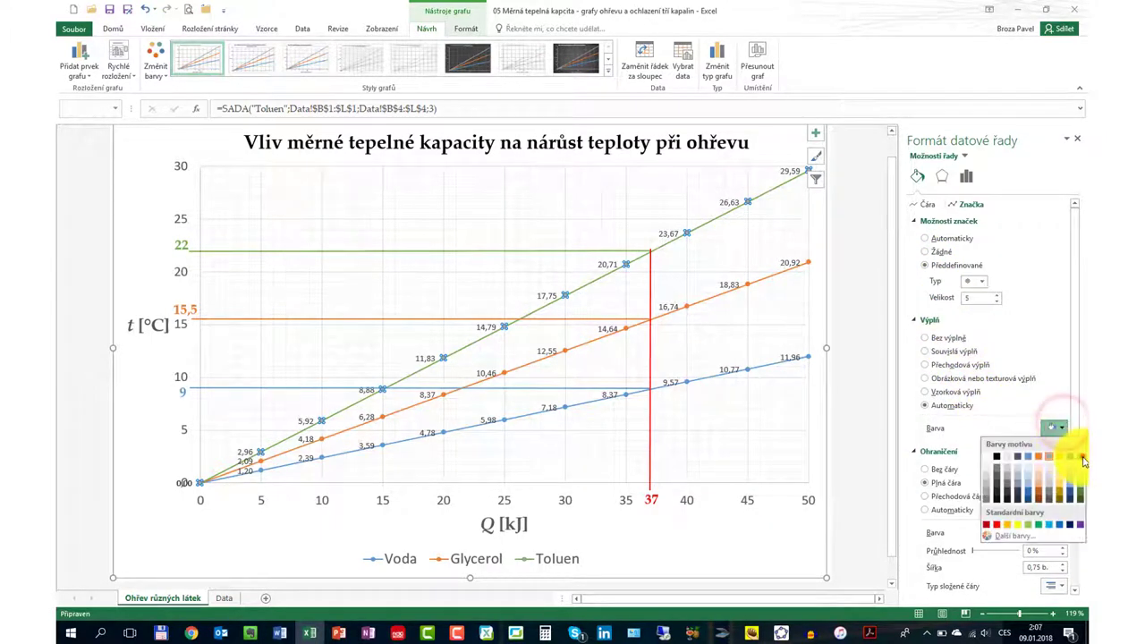
{"action": "left_click", "coordinate": [1082, 461]}
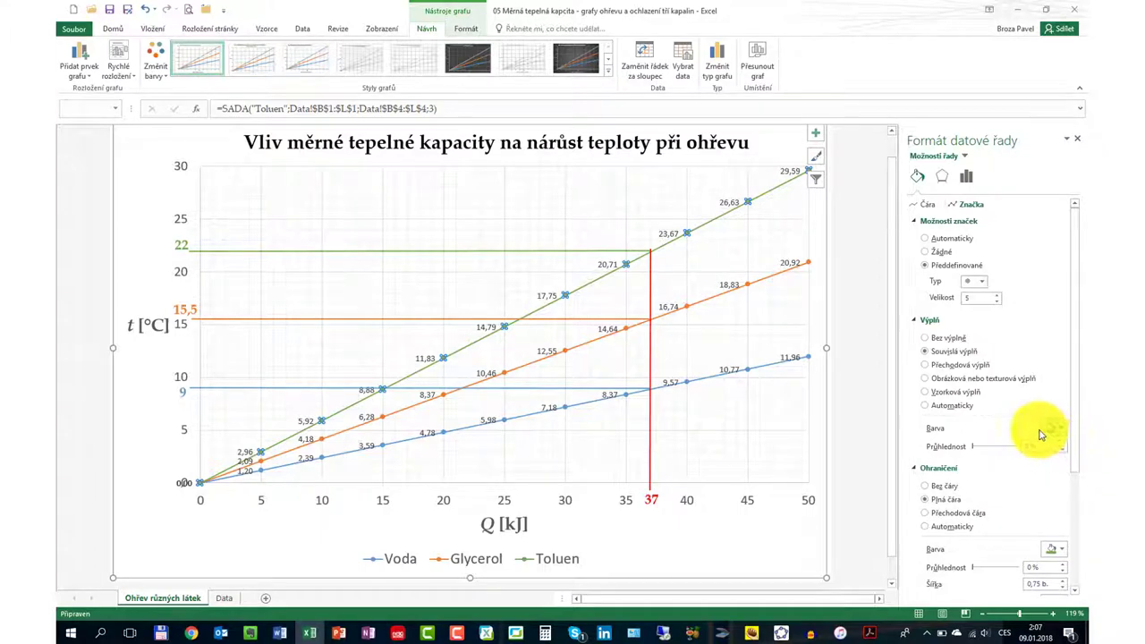
Enlarge the Toluen markers by four steps and set their shape to X
{"action": "left_click", "coordinate": [999, 300]}
{"action": "type", "text": "12"}
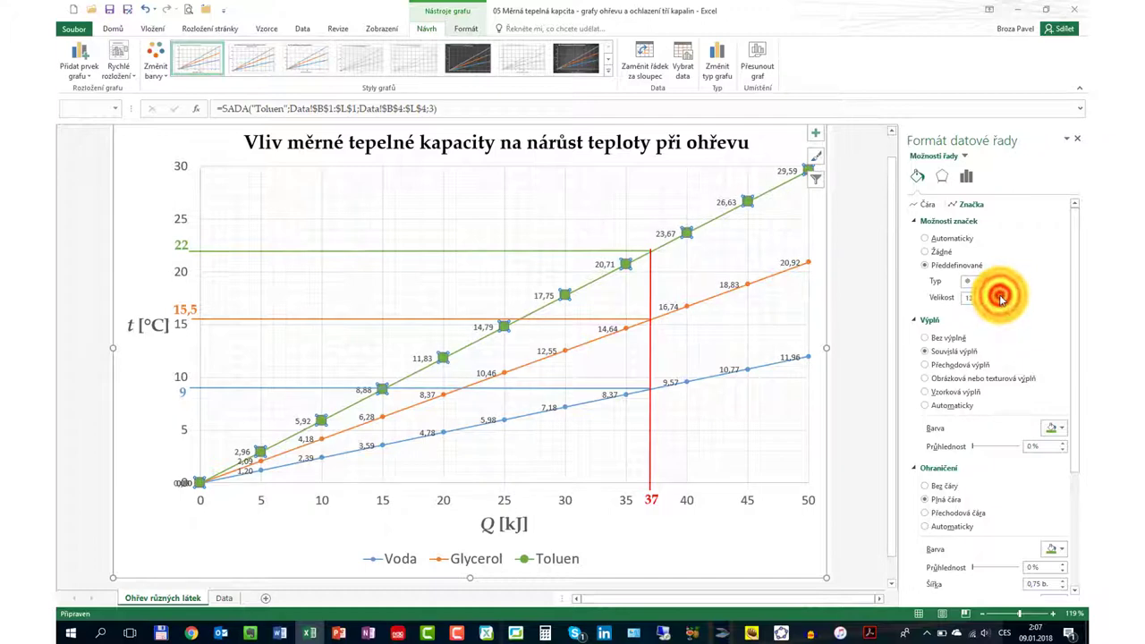
{"action": "left_click", "coordinate": [1000, 299]}
{"action": "left_click", "coordinate": [1000, 299]}
{"action": "left_click", "coordinate": [999, 299]}
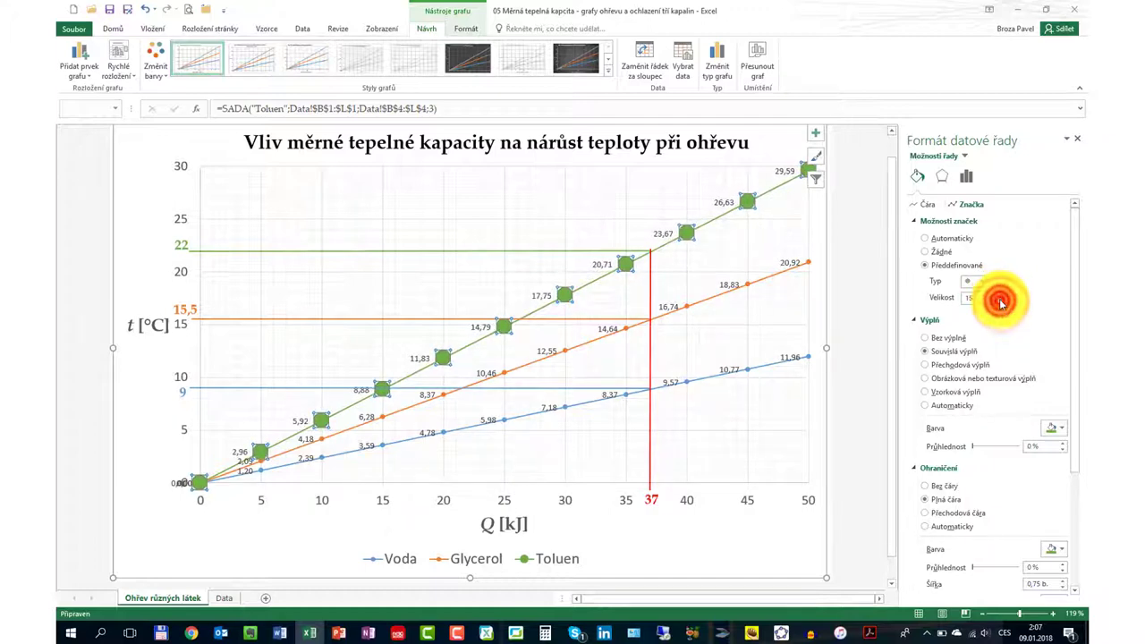
{"action": "left_click", "coordinate": [980, 281]}
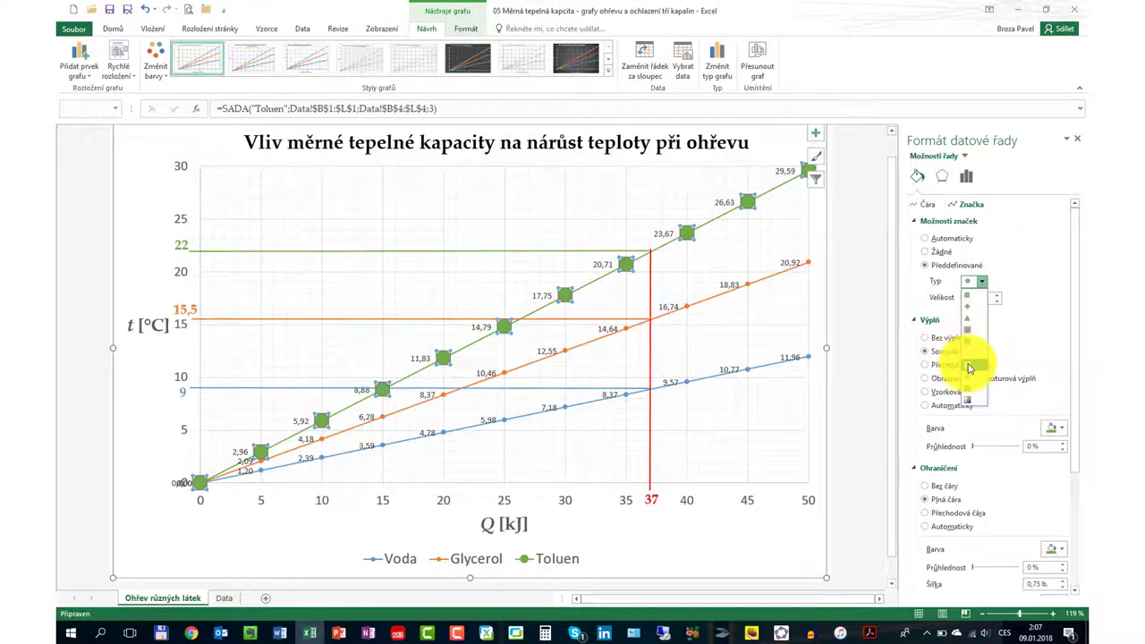
{"action": "left_click", "coordinate": [970, 368]}
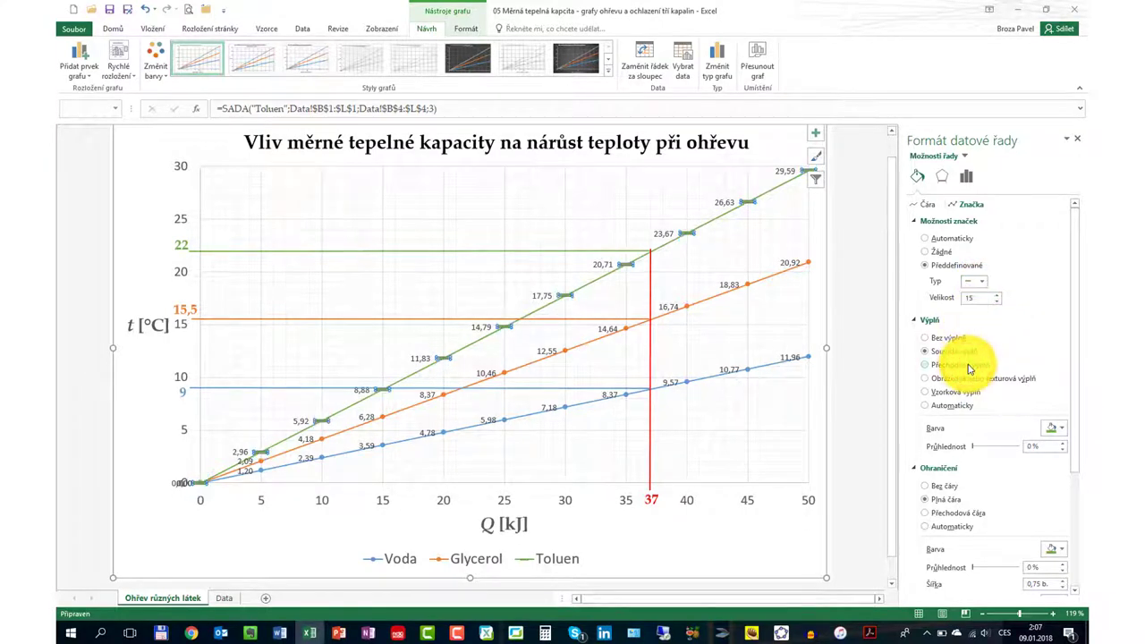
{"action": "left_click", "coordinate": [981, 282]}
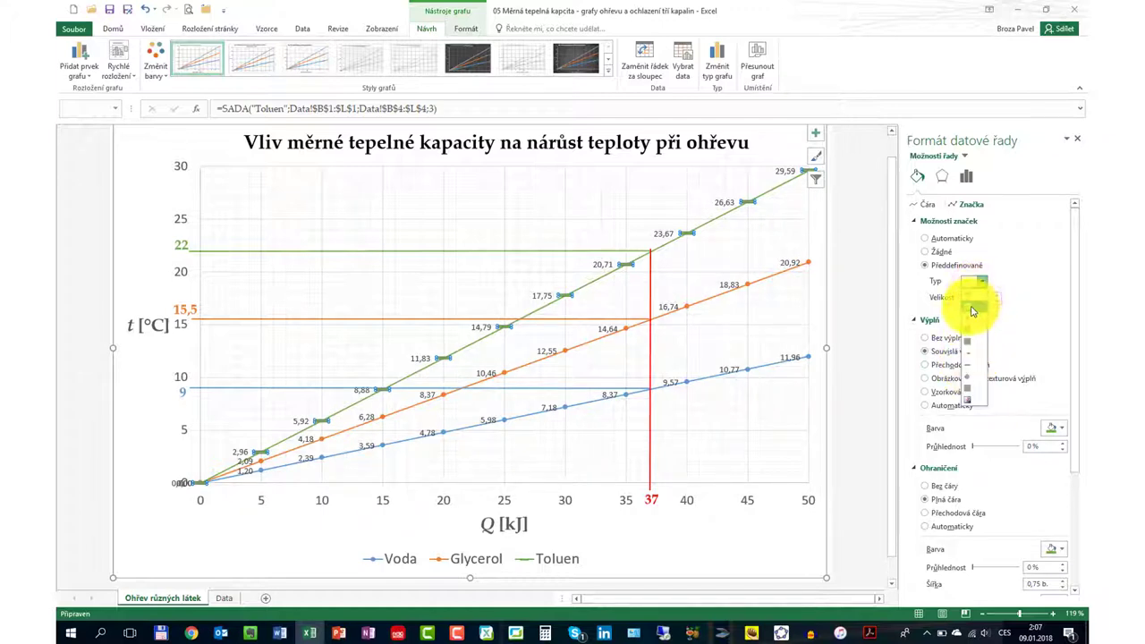
{"action": "left_click", "coordinate": [971, 310]}
{"action": "scroll", "coordinate": [946, 515], "scroll_direction": "down", "scroll_amount": 3}
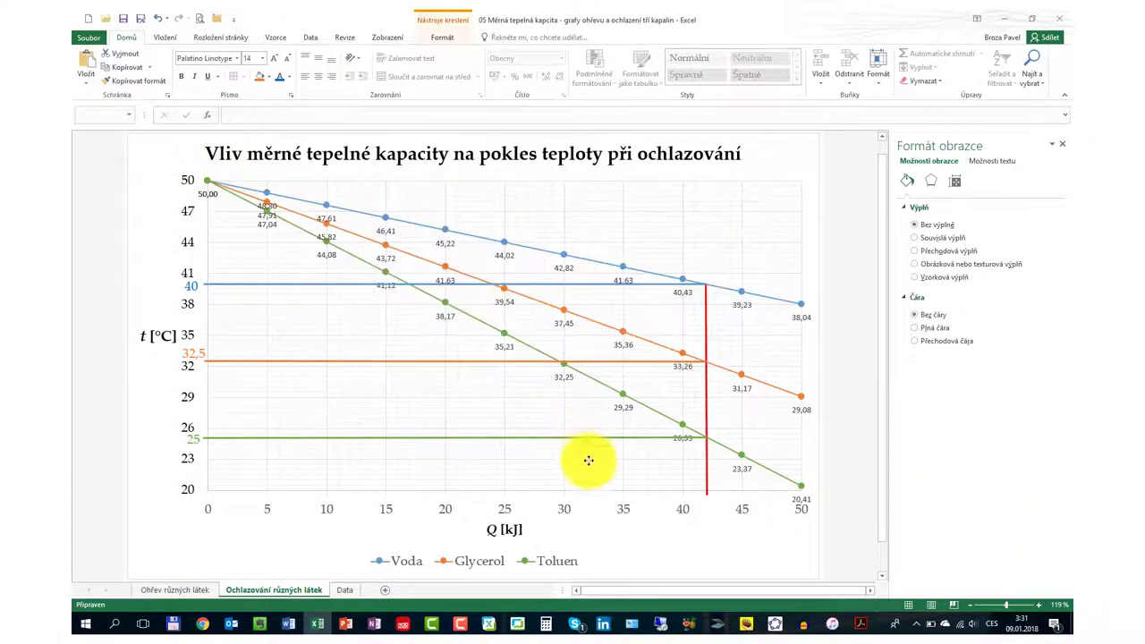
Nudge the small text box below the cooling chart slightly right
{"action": "left_click", "coordinate": [635, 549]}
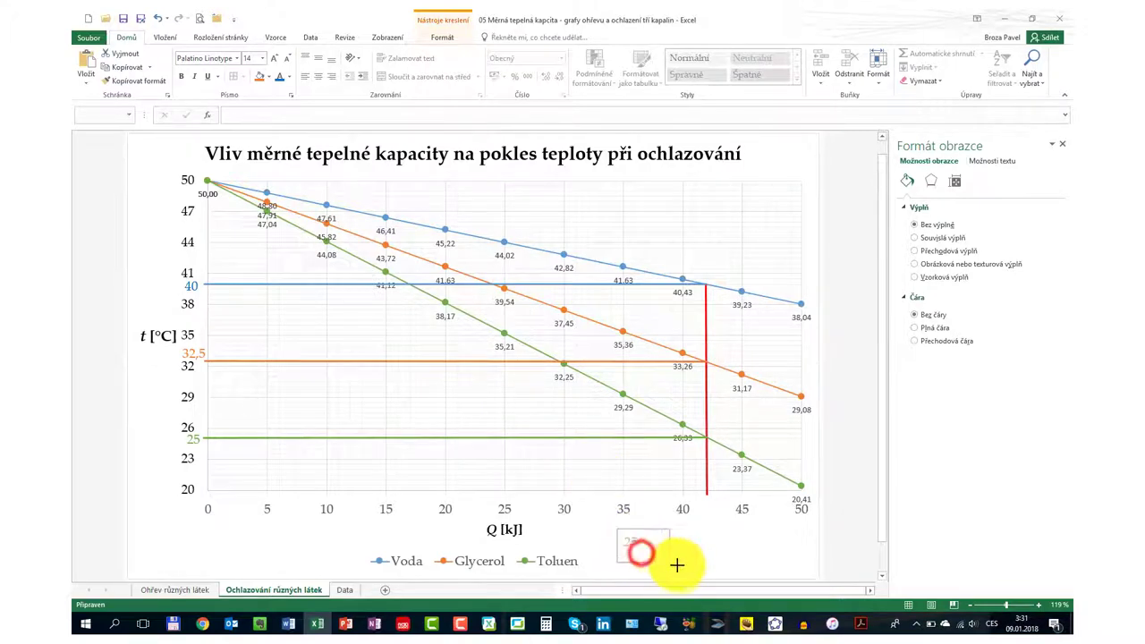
{"action": "left_click_drag", "start_coordinate": [633, 543], "coordinate": [662, 552]}
{"action": "left_click", "coordinate": [637, 541]}
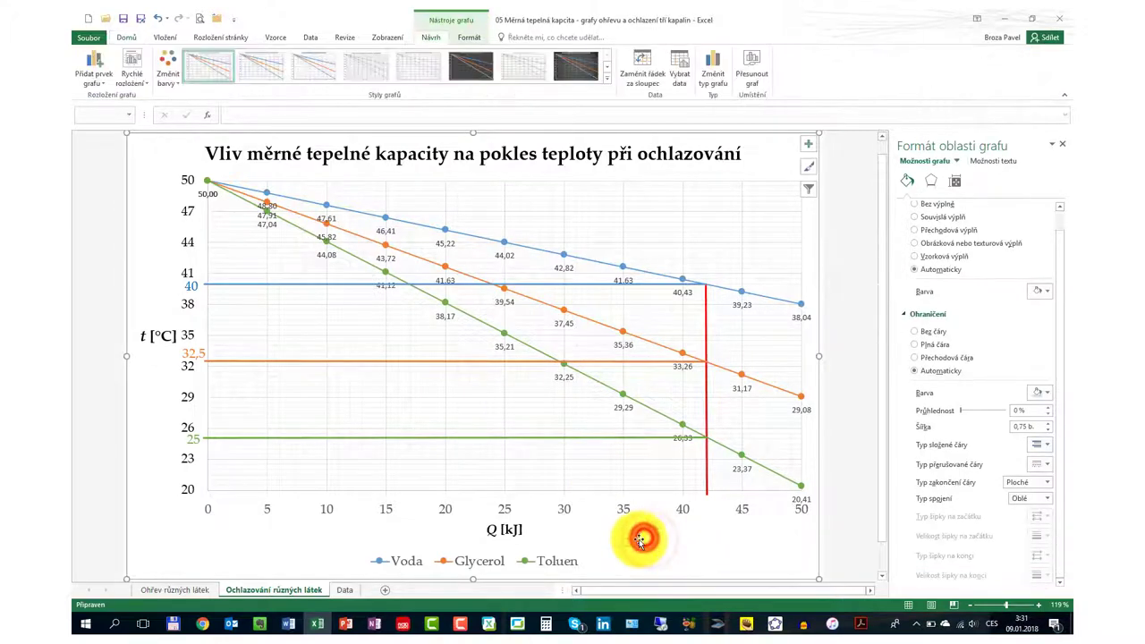
{"action": "left_click", "coordinate": [637, 541]}
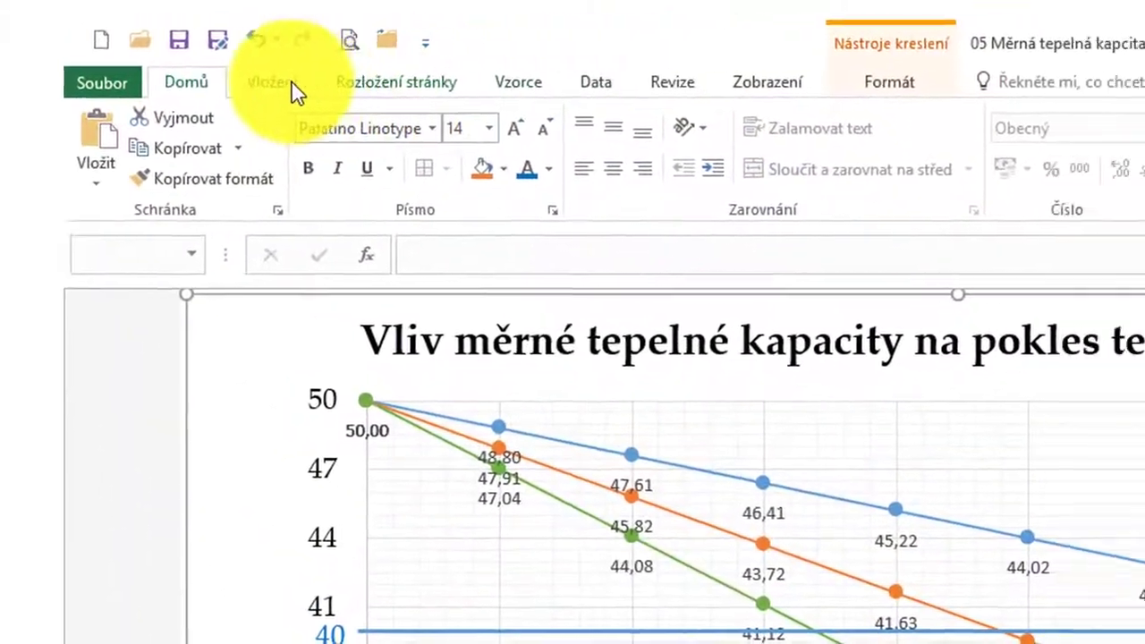
Insert an equation c = 4,18 with a stacked kJ over kg°C fraction and widen its box
{"action": "left_click", "coordinate": [296, 90]}
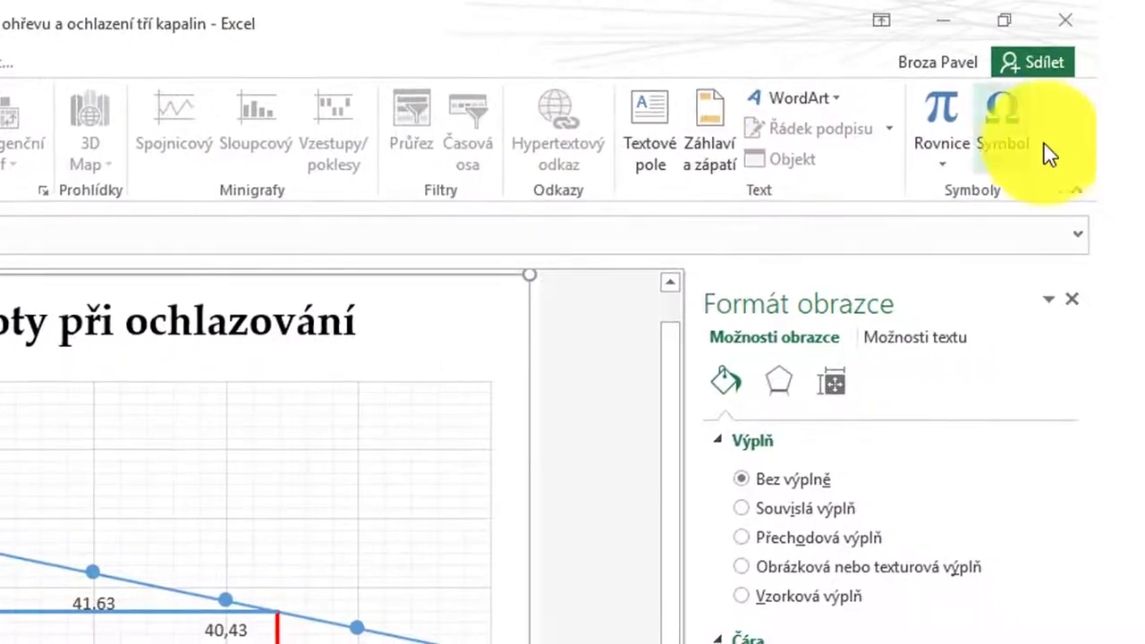
{"action": "left_click", "coordinate": [952, 126]}
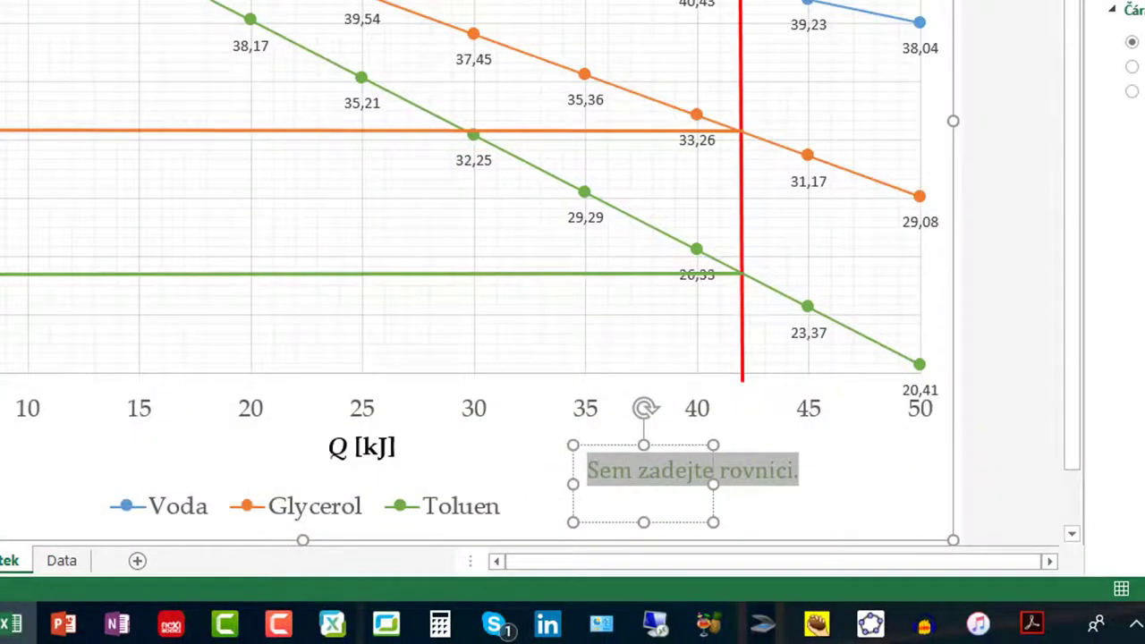
{"action": "left_click", "coordinate": [644, 469]}
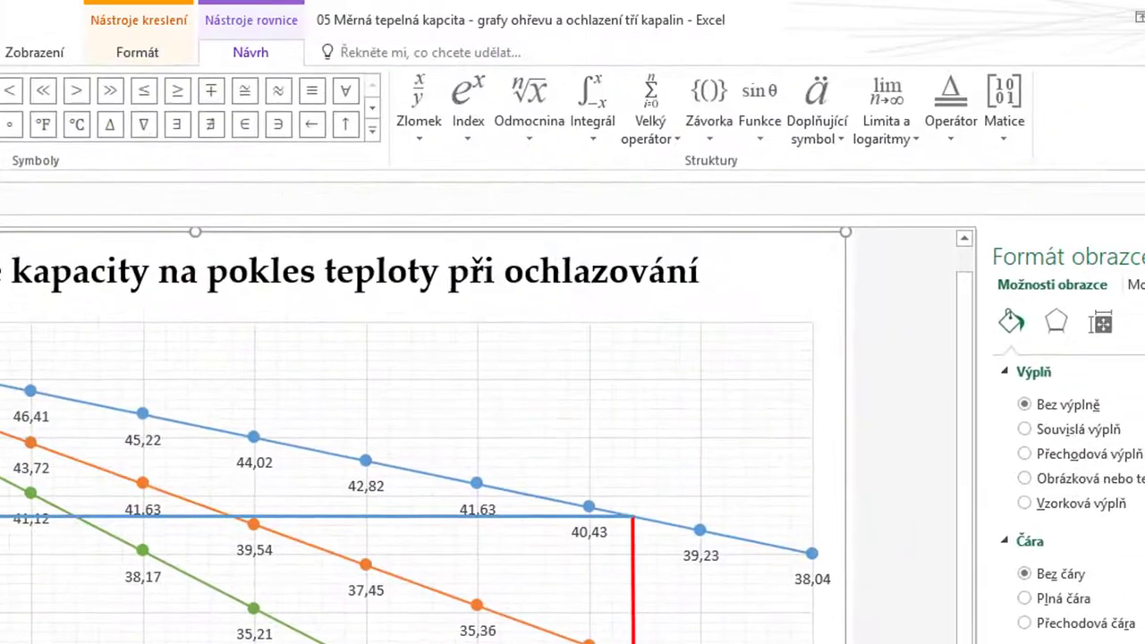
{"action": "left_click", "coordinate": [415, 116]}
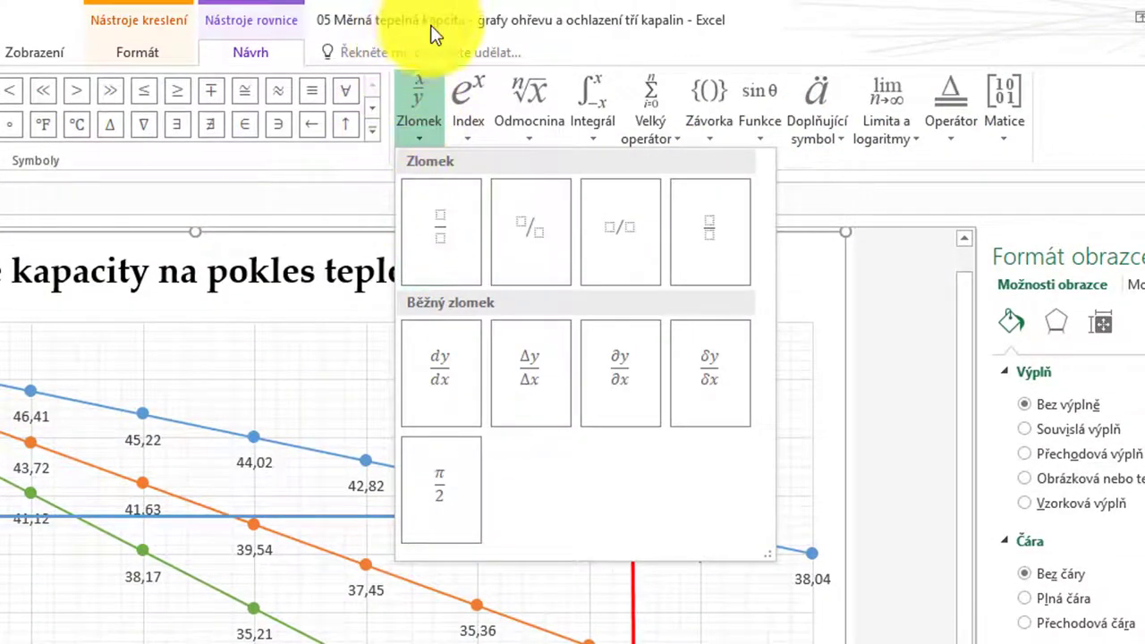
{"action": "left_click", "coordinate": [726, 57]}
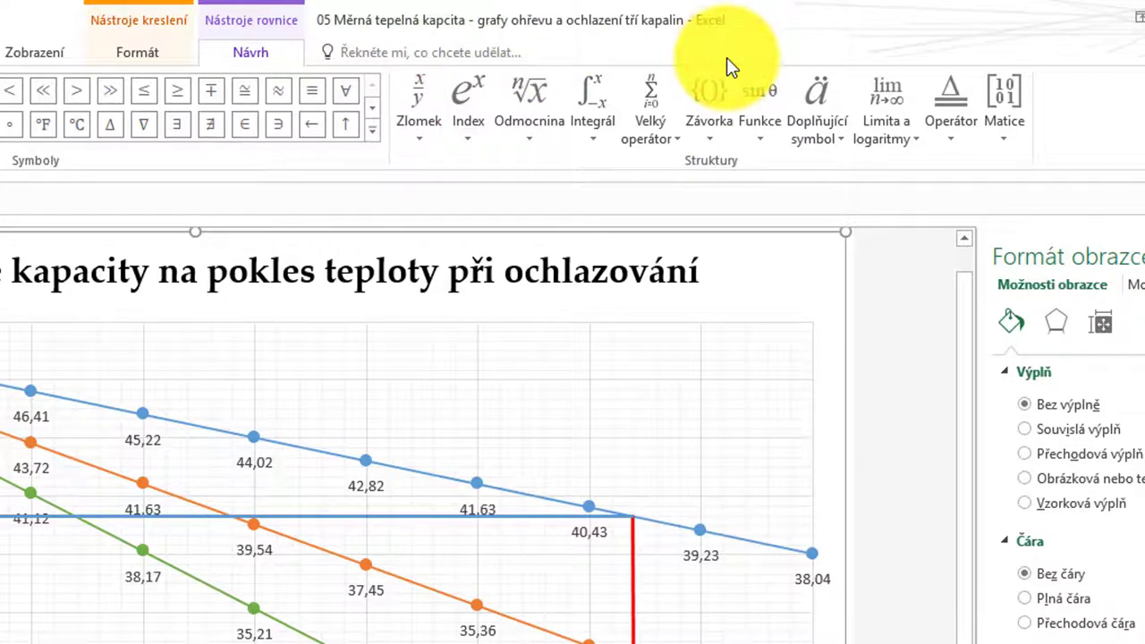
{"action": "left_click", "coordinate": [425, 114]}
{"action": "left_click", "coordinate": [473, 2]}
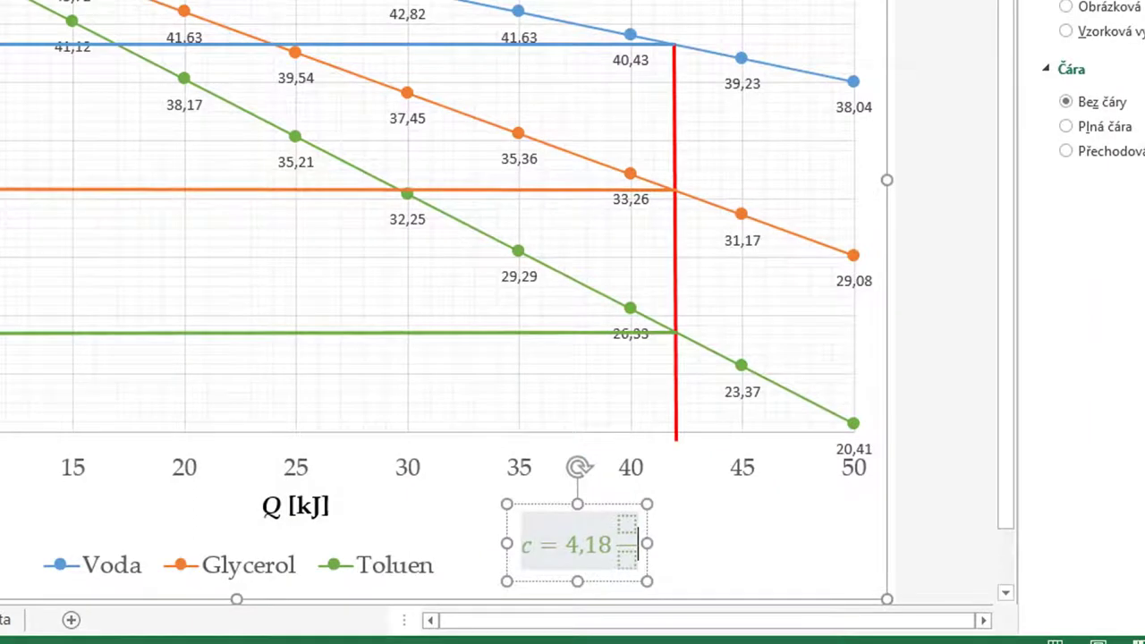
{"action": "left_click", "coordinate": [626, 559]}
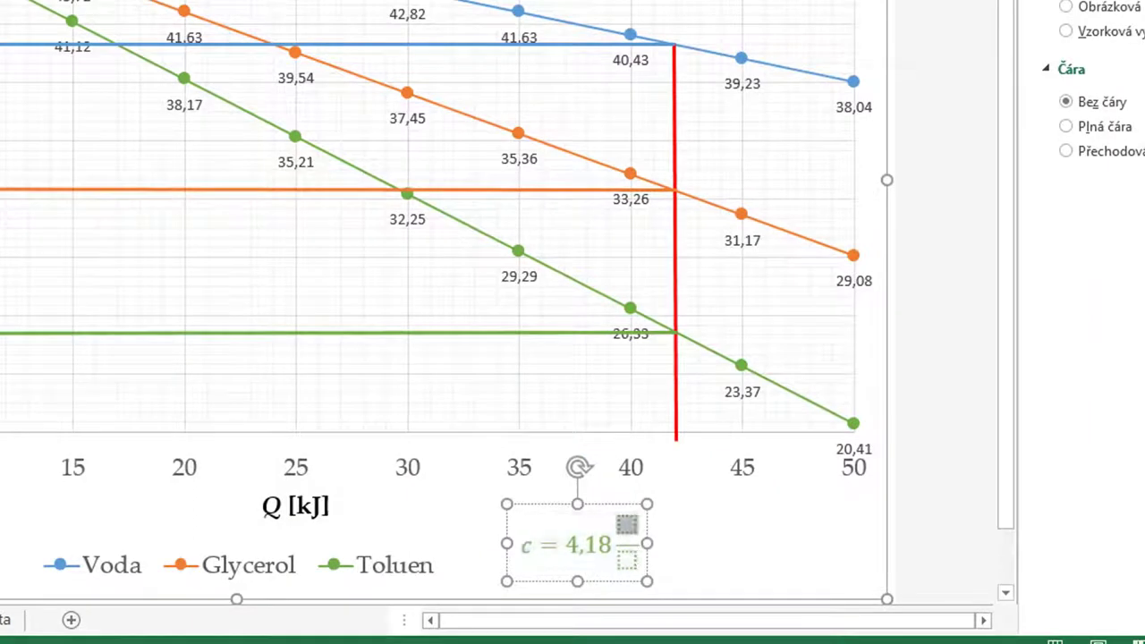
{"action": "type", "text": "kJ"}
{"action": "key", "text": "Down"}
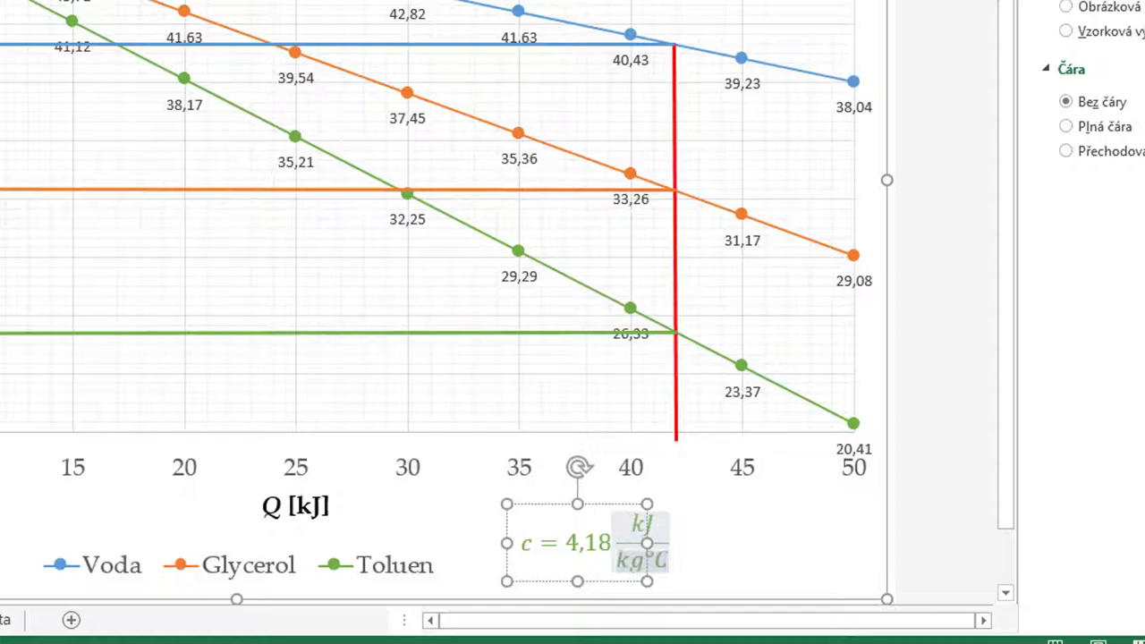
{"action": "left_click_drag", "start_coordinate": [646, 542], "coordinate": [685, 549]}
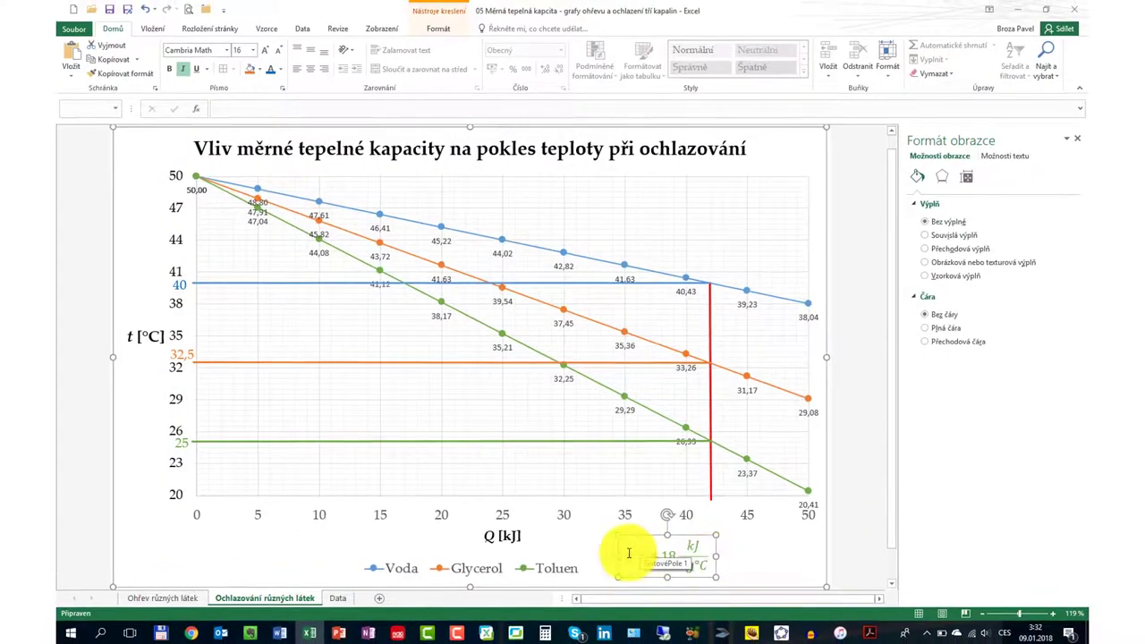
Colour the whole c = 4,18 equation text blue
{"action": "left_click", "coordinate": [632, 559]}
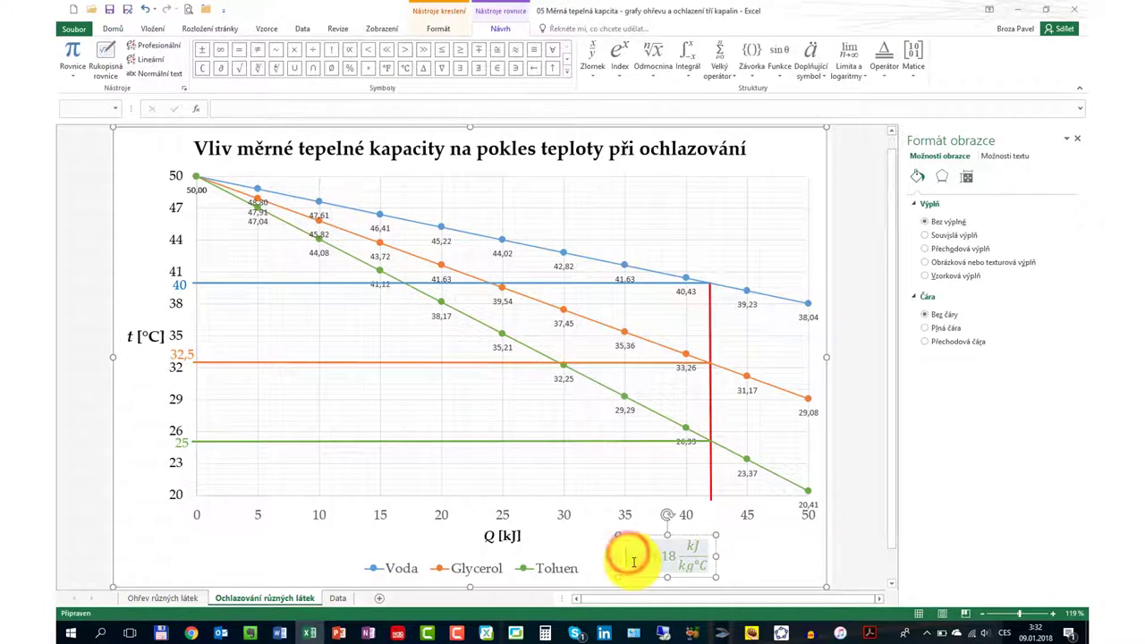
{"action": "left_click_drag", "start_coordinate": [632, 562], "coordinate": [722, 557]}
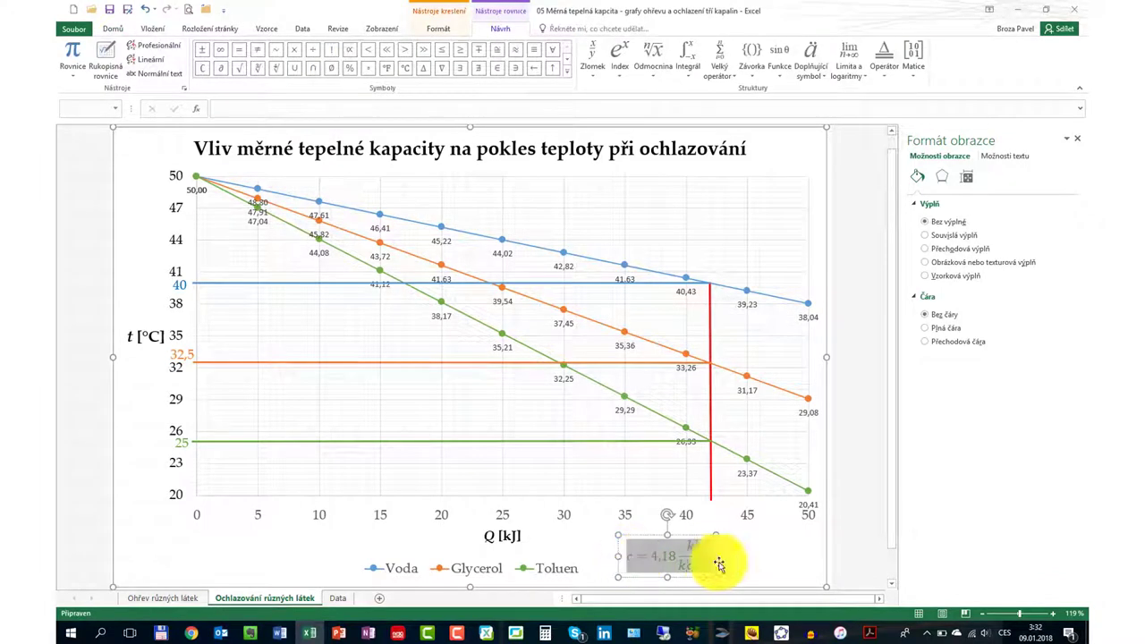
{"action": "left_click", "coordinate": [116, 29]}
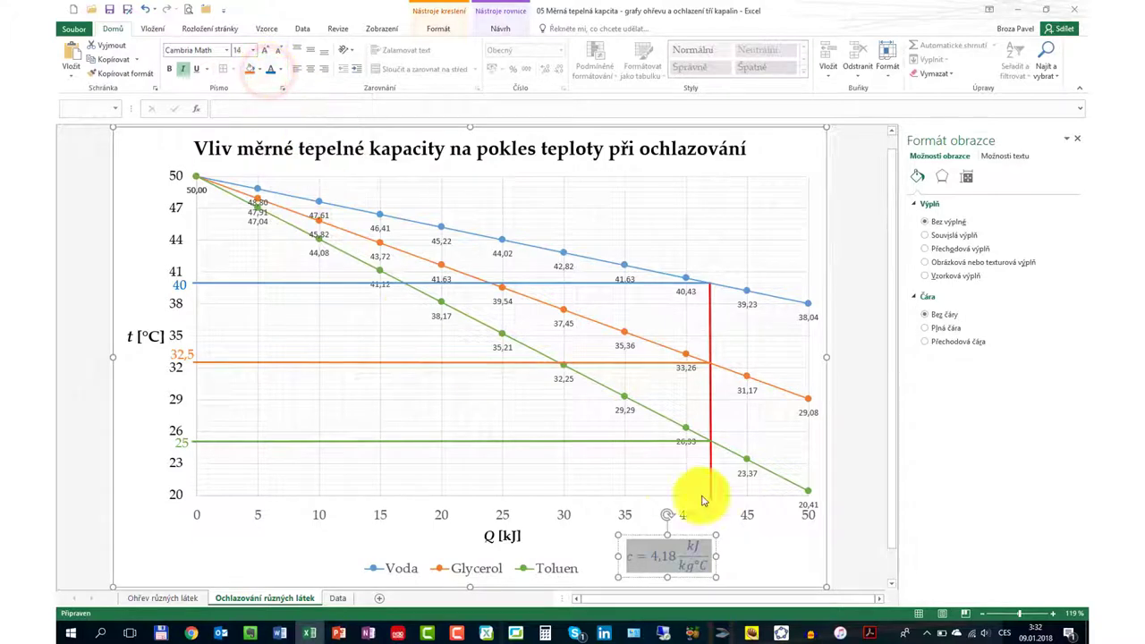
{"action": "left_click", "coordinate": [684, 534]}
Move the equation to the chart's upper right beside the Voda line, dismissing the warning
{"action": "left_click_drag", "start_coordinate": [690, 518], "coordinate": [779, 249]}
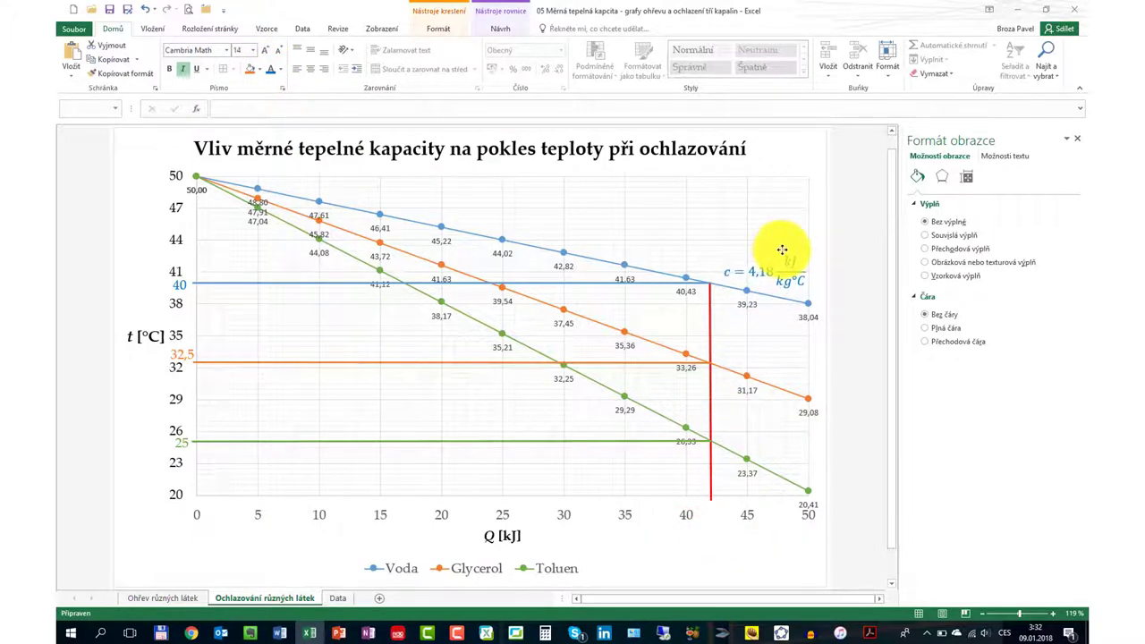
{"action": "left_click_drag", "start_coordinate": [782, 250], "coordinate": [783, 249]}
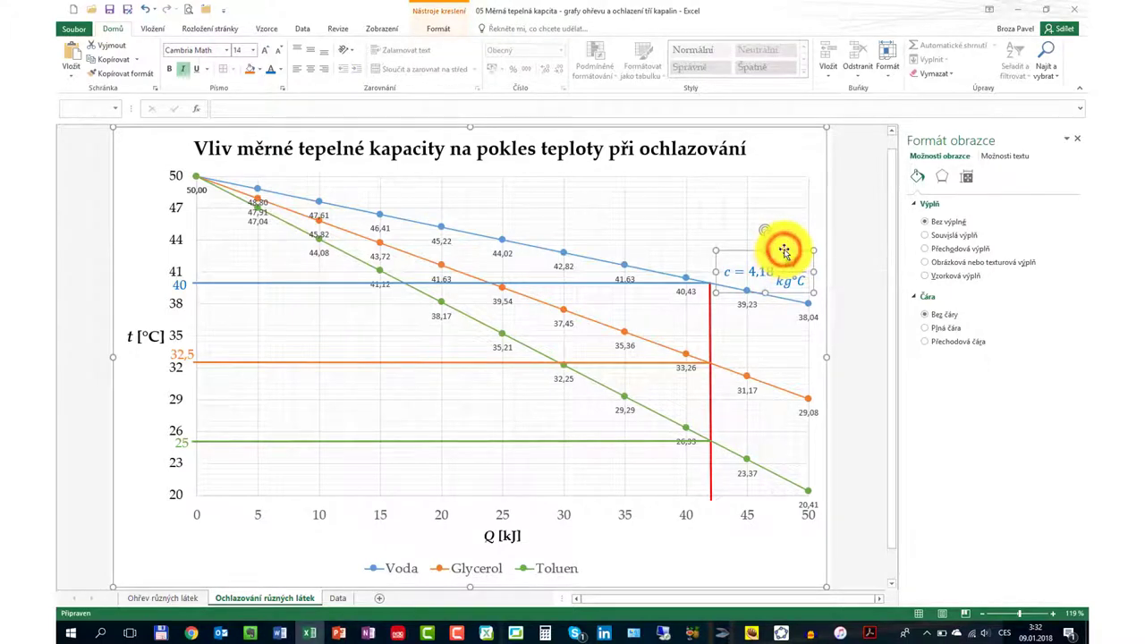
{"action": "left_click", "coordinate": [590, 348]}
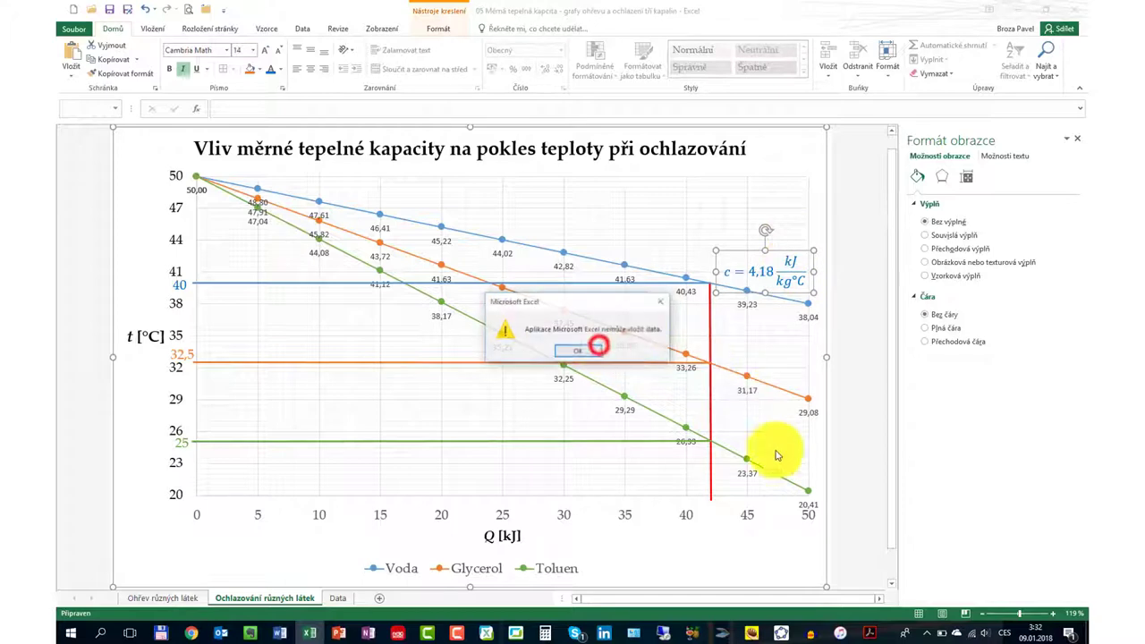
{"action": "left_click", "coordinate": [590, 351]}
{"action": "left_click", "coordinate": [591, 351]}
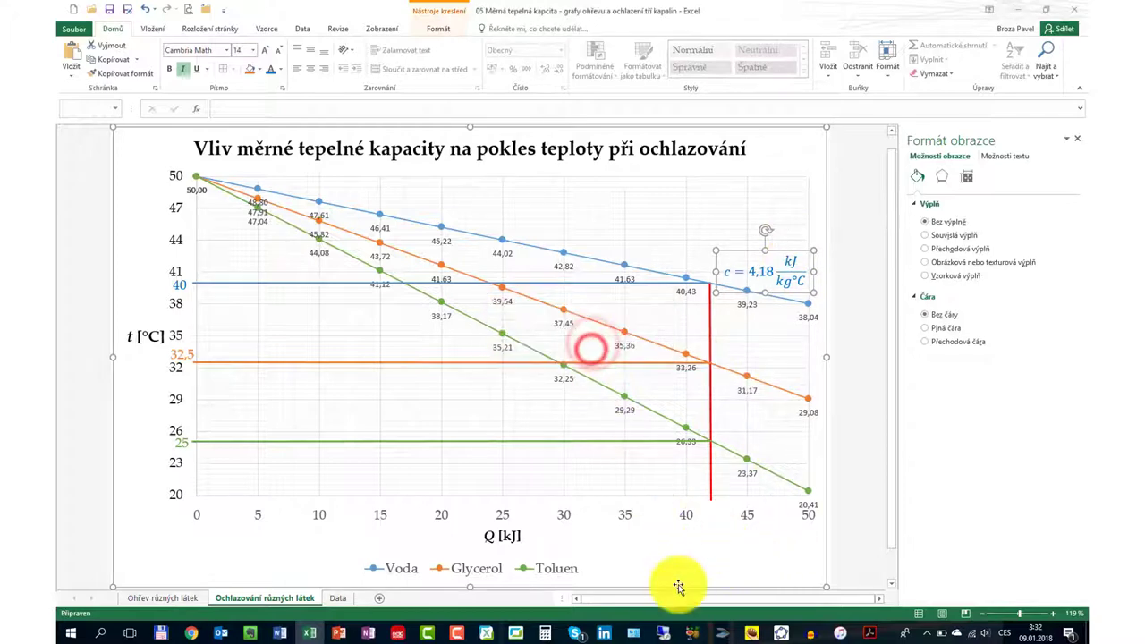
{"action": "left_click", "coordinate": [675, 559]}
Paste a copy of the c = 4,18 label and place it beside the Glycerol line
{"action": "key", "text": "ctrl+v"}
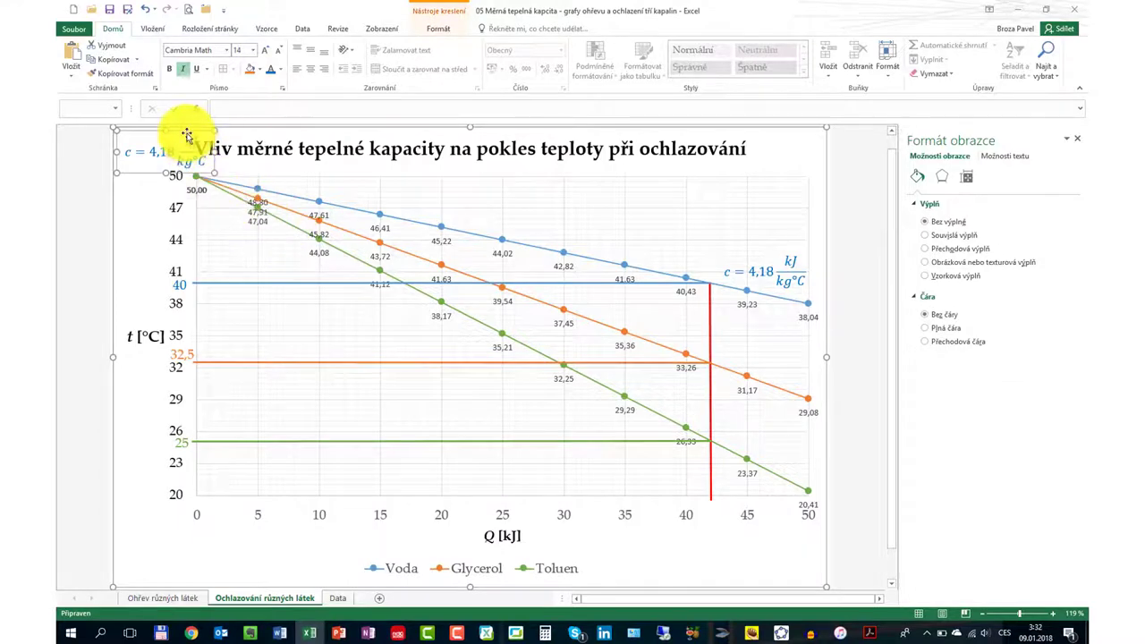
{"action": "left_click_drag", "start_coordinate": [186, 134], "coordinate": [791, 336]}
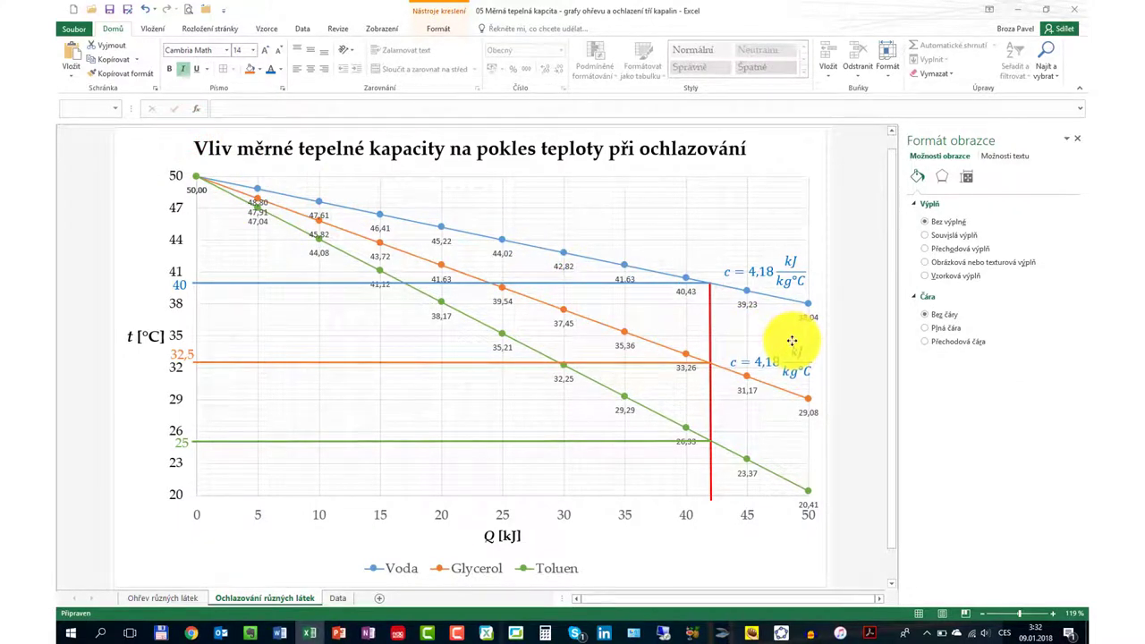
{"action": "left_click", "coordinate": [774, 353]}
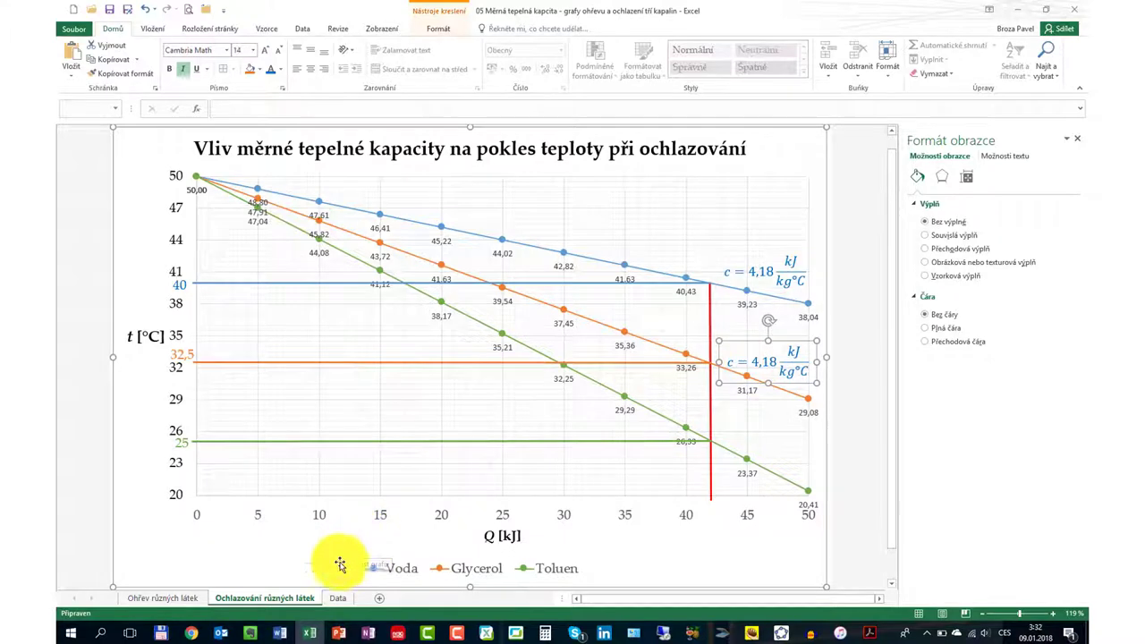
Check the Data sheet, change the copied label to c = 2,39 and colour it orange
{"action": "left_click", "coordinate": [337, 597]}
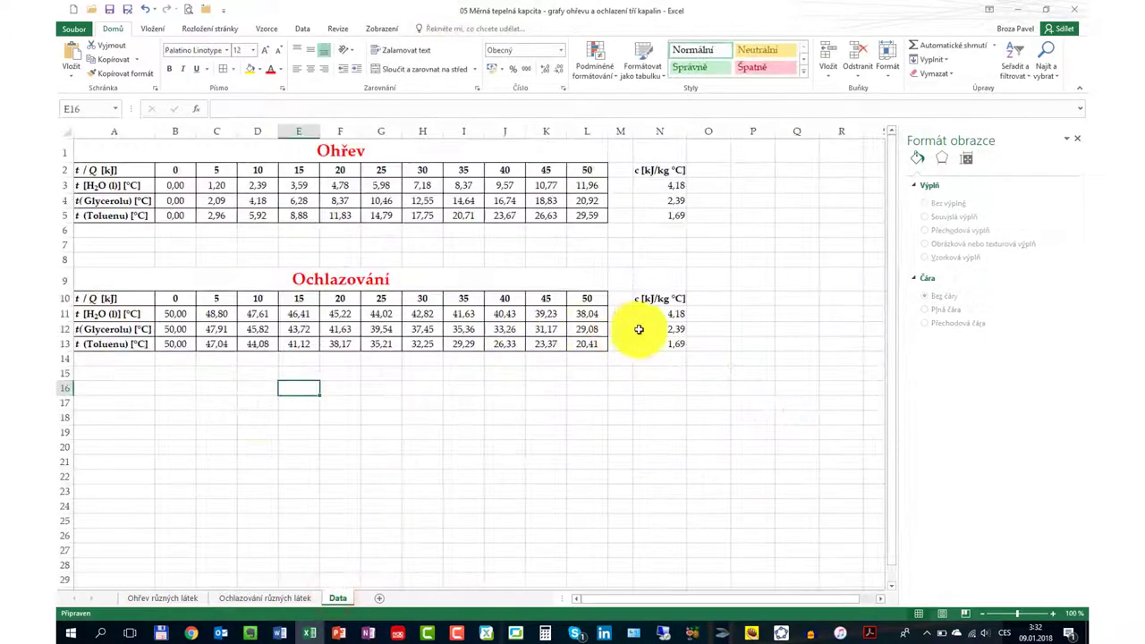
{"action": "left_click", "coordinate": [274, 597]}
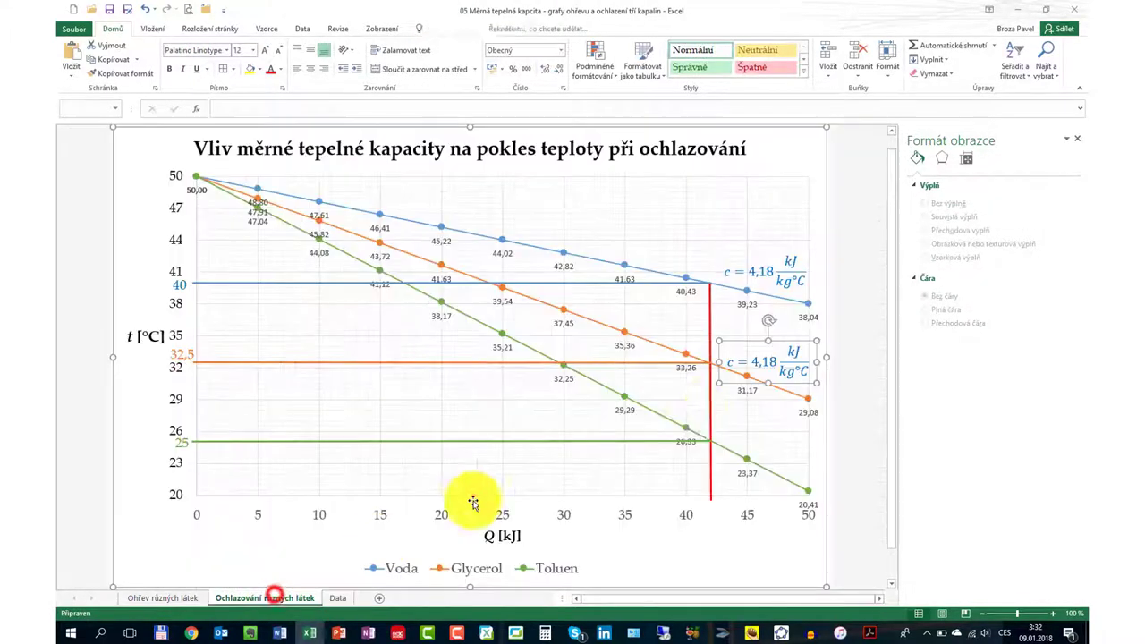
{"action": "left_click", "coordinate": [751, 360]}
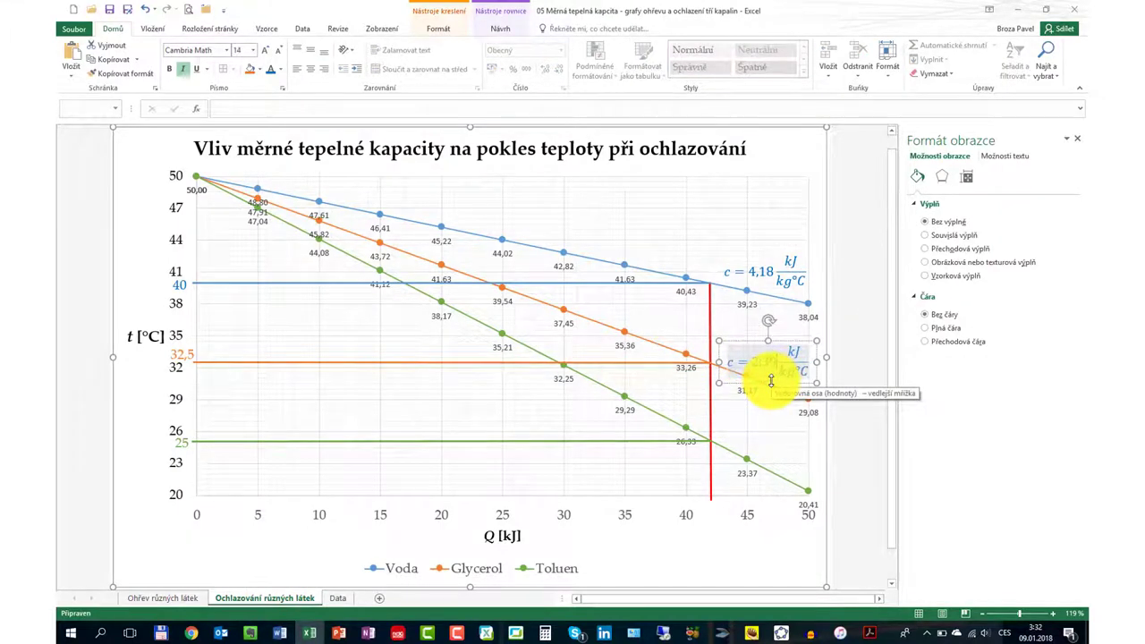
{"action": "left_click", "coordinate": [770, 380]}
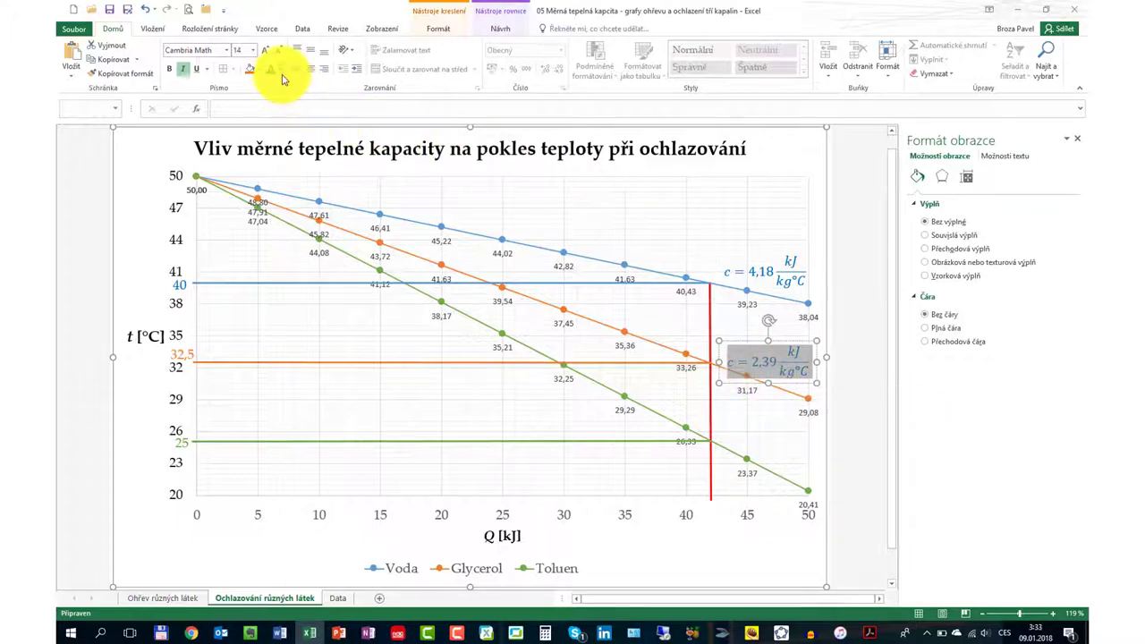
{"action": "left_click", "coordinate": [280, 68]}
{"action": "left_click", "coordinate": [328, 118]}
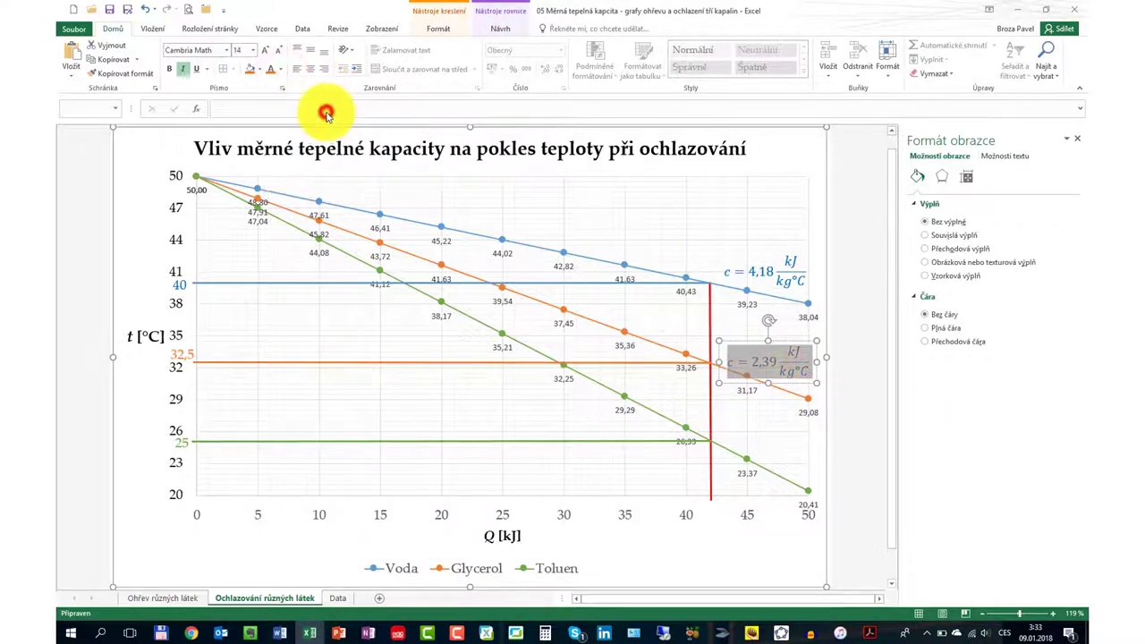
{"action": "left_click", "coordinate": [749, 540]}
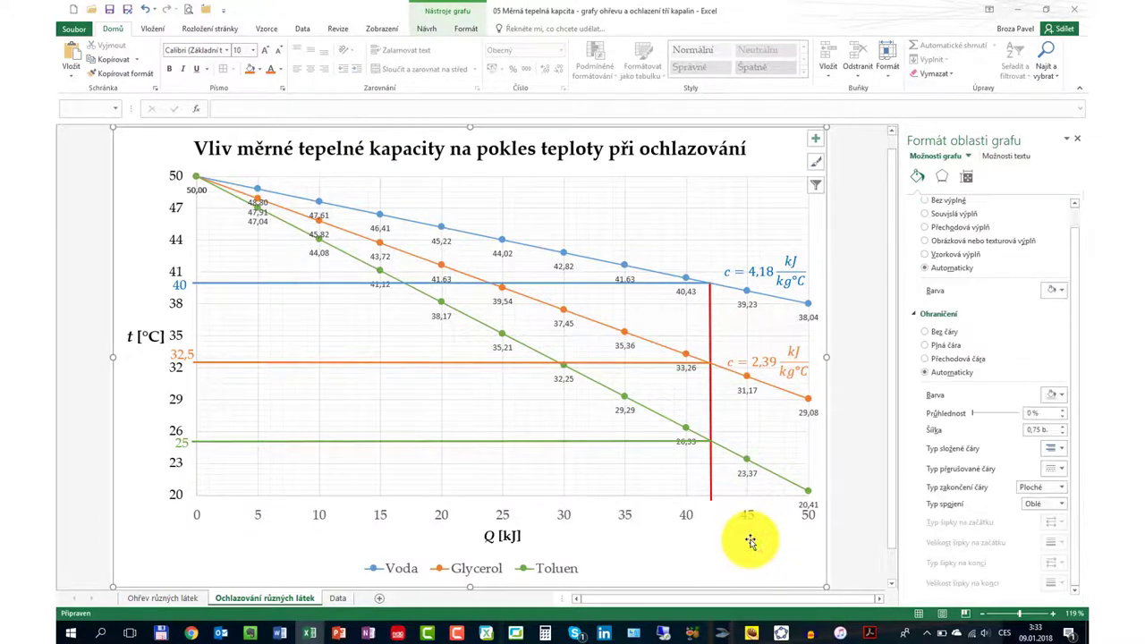
Paste another label copy beside the Toluen line, change it to c = 1,69 and colour it green
{"action": "key", "text": "ctrl+v"}
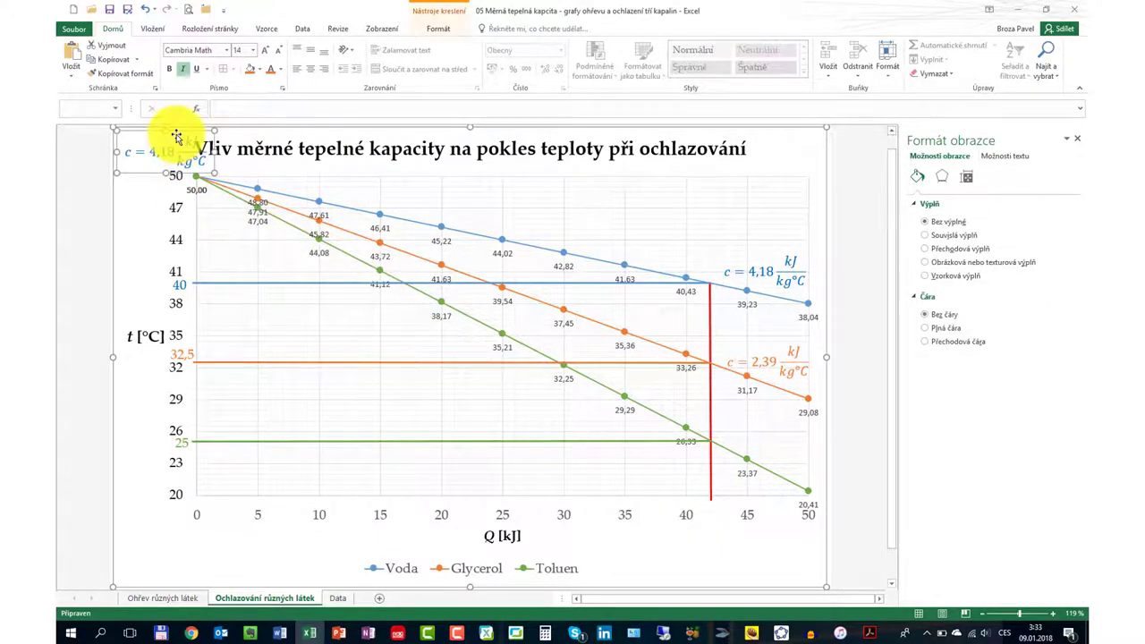
{"action": "mouse_move", "coordinate": [176, 135]}
{"action": "left_mouse_down"}
{"action": "mouse_move", "coordinate": [809, 444]}
{"action": "mouse_move", "coordinate": [807, 426]}
{"action": "mouse_move", "coordinate": [783, 420]}
{"action": "left_mouse_up"}
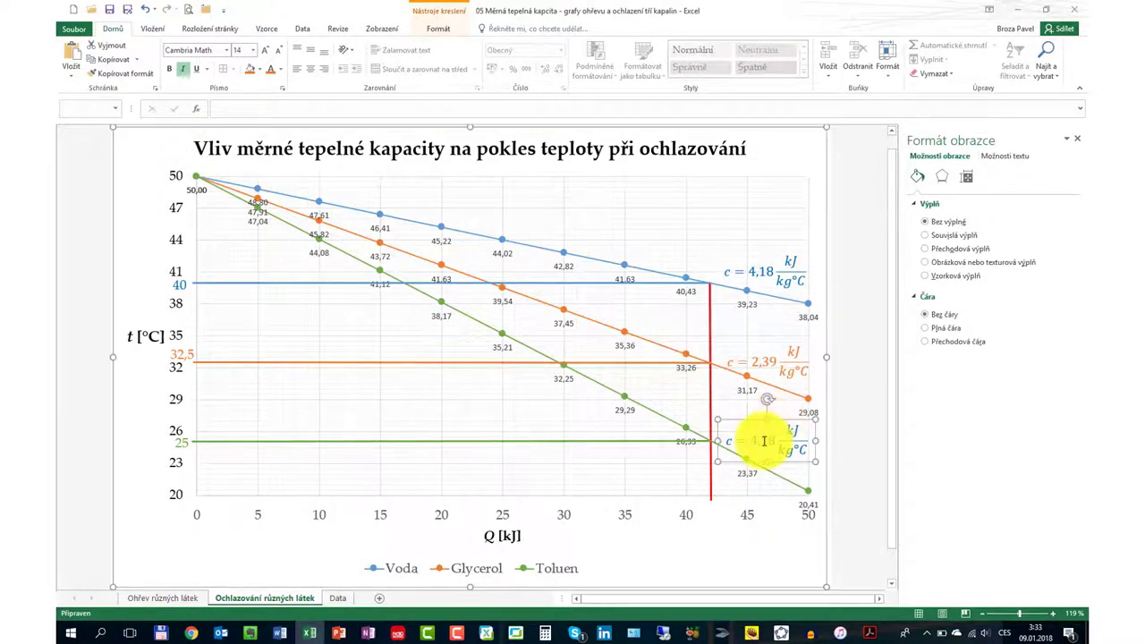
{"action": "left_click", "coordinate": [757, 439]}
{"action": "double_click", "coordinate": [758, 447]}
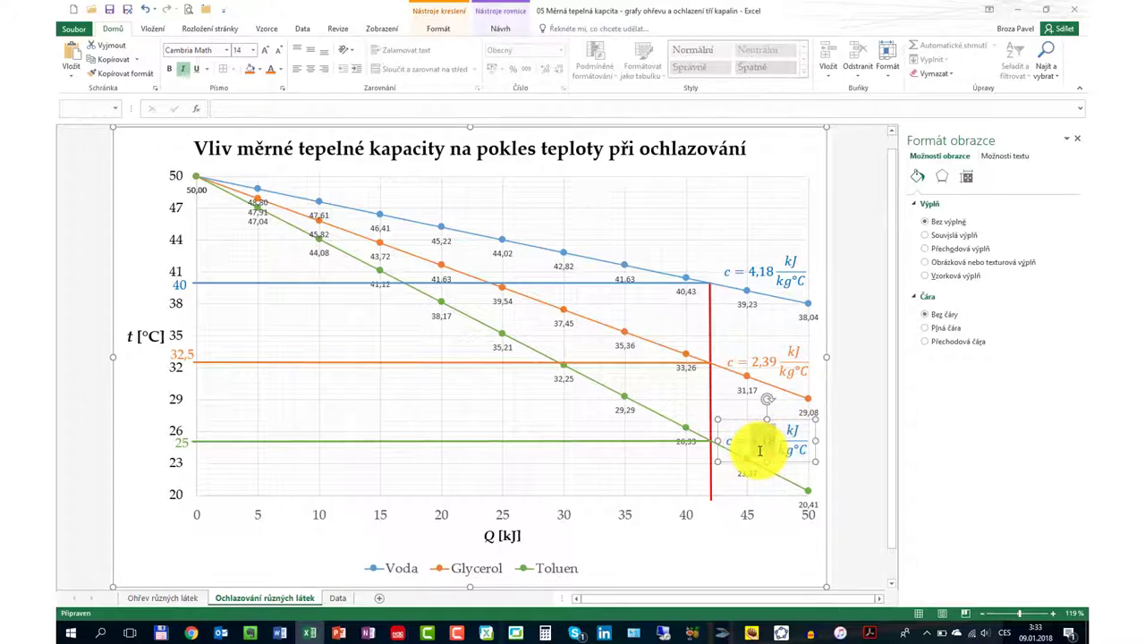
{"action": "key", "text": "BackSpace"}
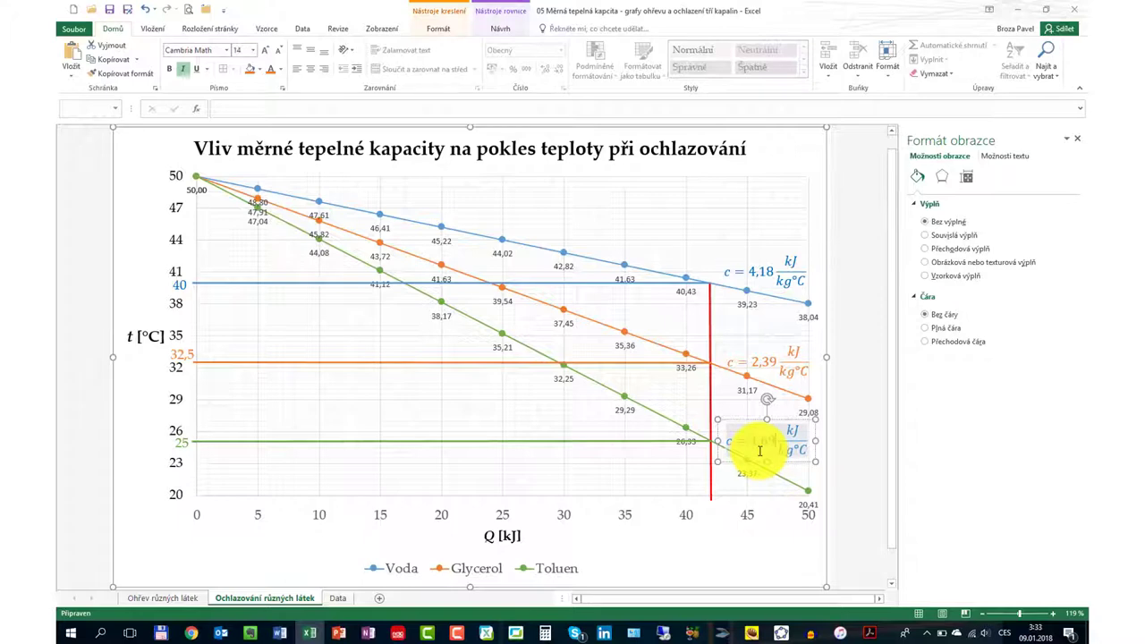
{"action": "double_click", "coordinate": [759, 451]}
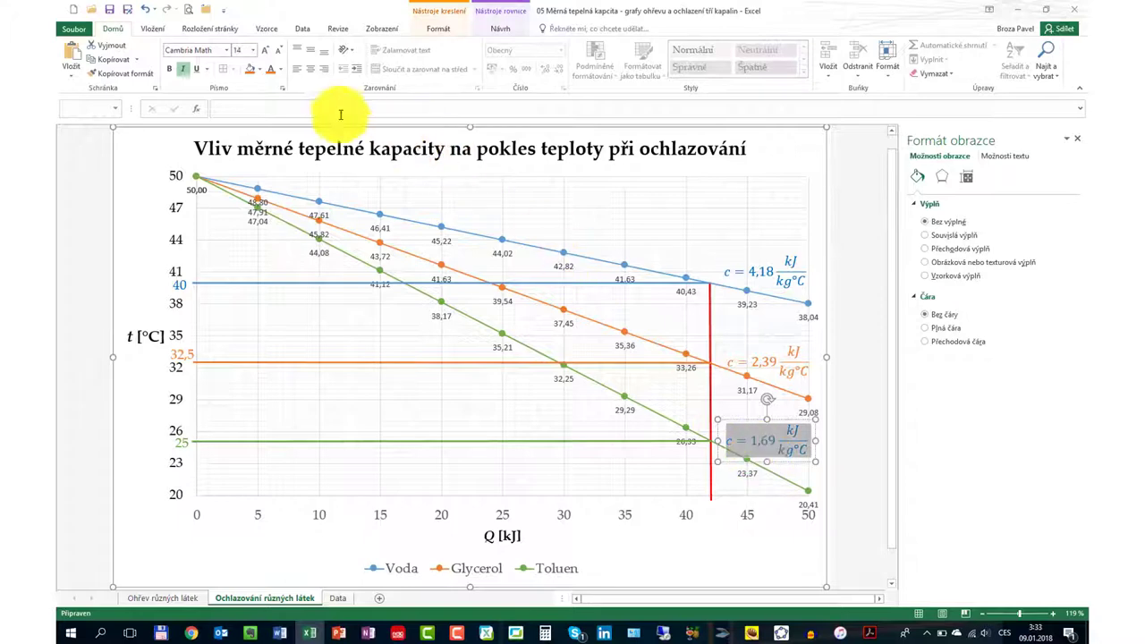
{"action": "left_click", "coordinate": [280, 69]}
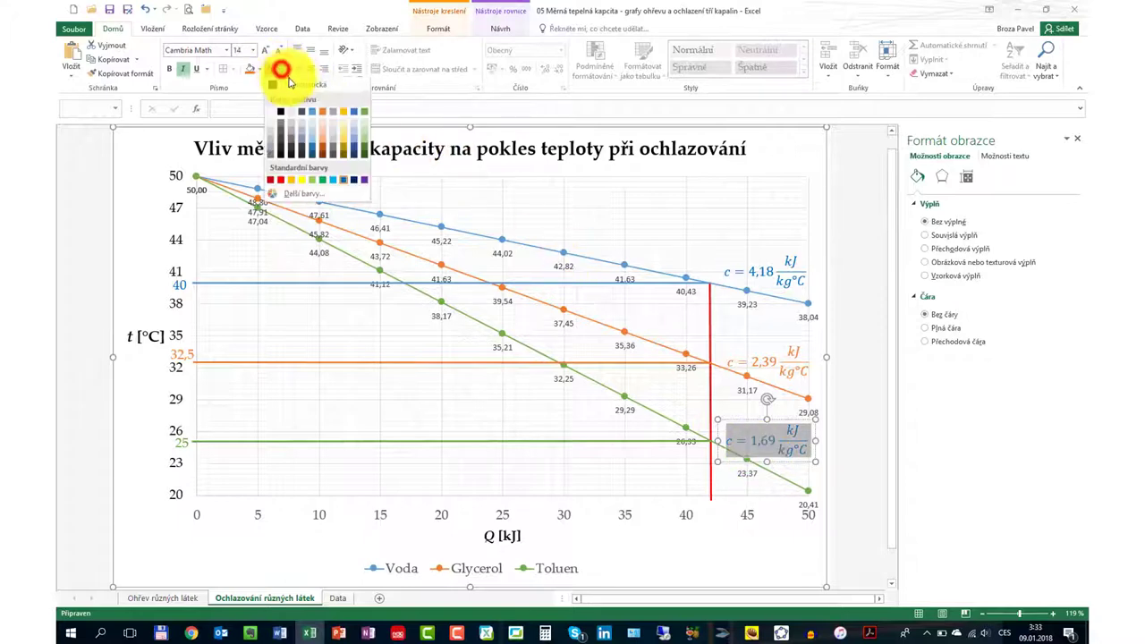
{"action": "left_click", "coordinate": [363, 112]}
{"action": "left_click", "coordinate": [703, 551]}
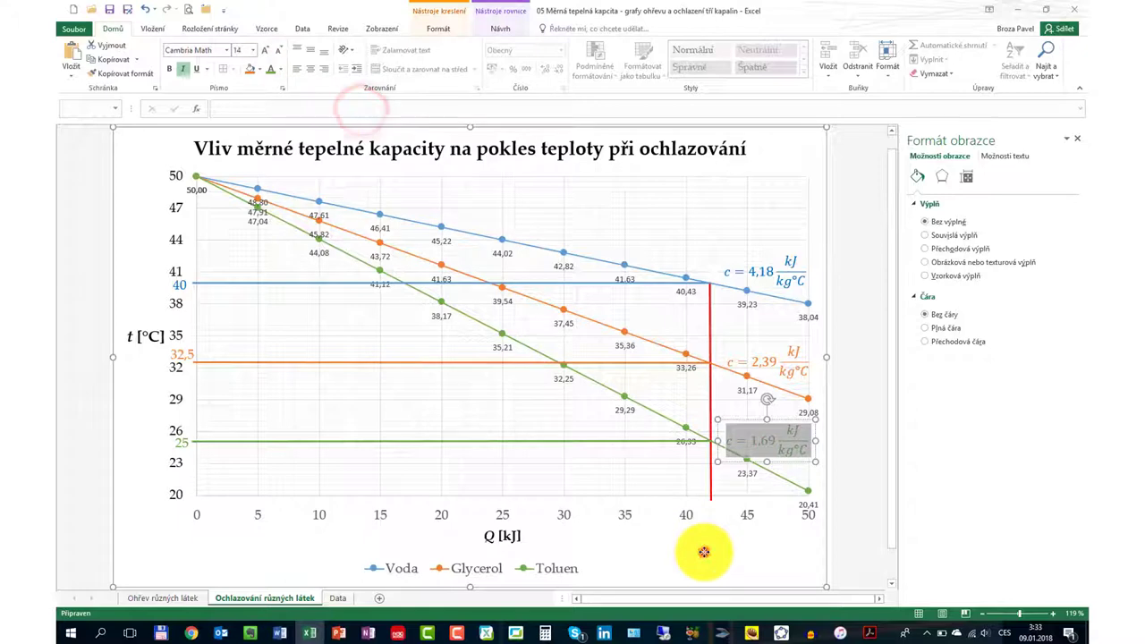
Select the blue, orange and green c labels together
{"action": "left_click", "coordinate": [761, 253]}
{"action": "double_click", "coordinate": [769, 261]}
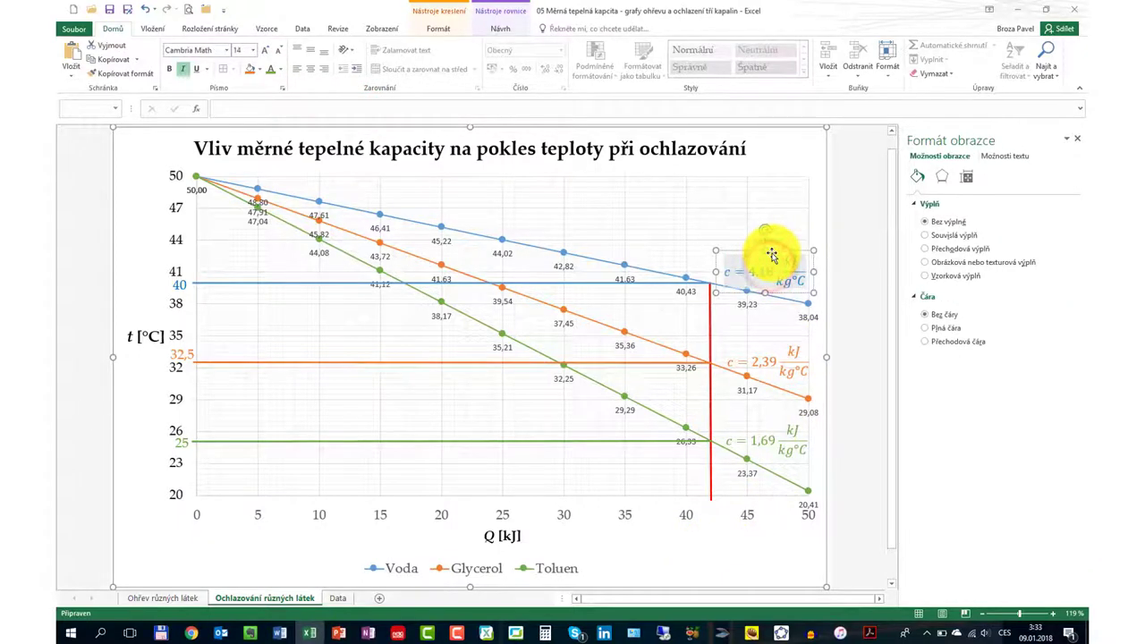
{"action": "left_click", "coordinate": [767, 252]}
{"action": "left_click", "coordinate": [778, 357], "text": "shift"}
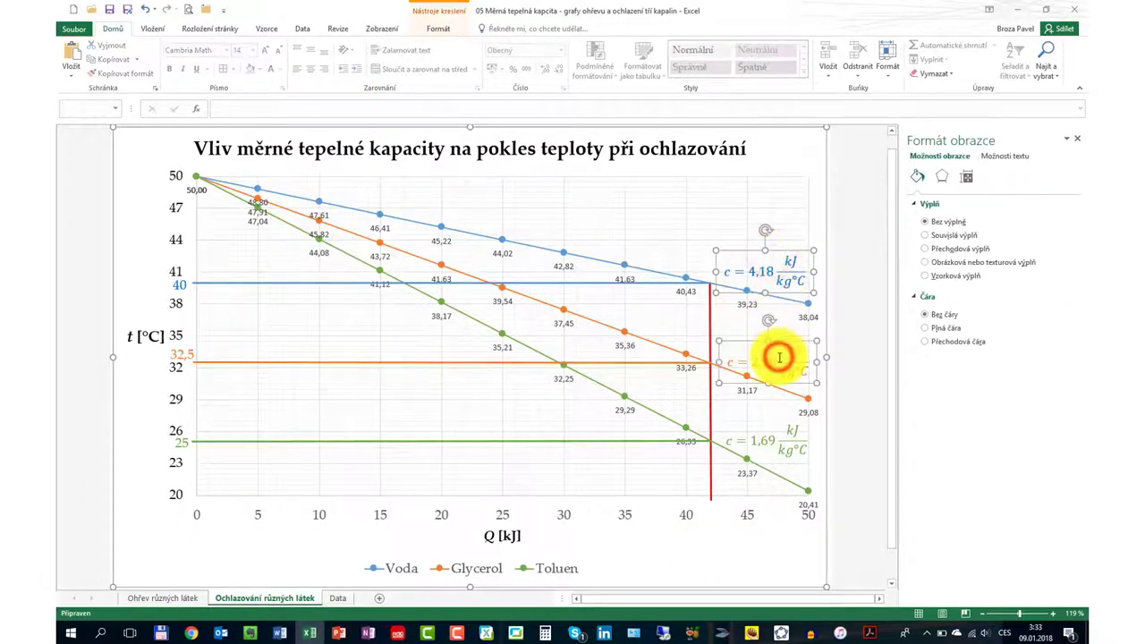
{"action": "left_click", "coordinate": [769, 436], "text": "shift"}
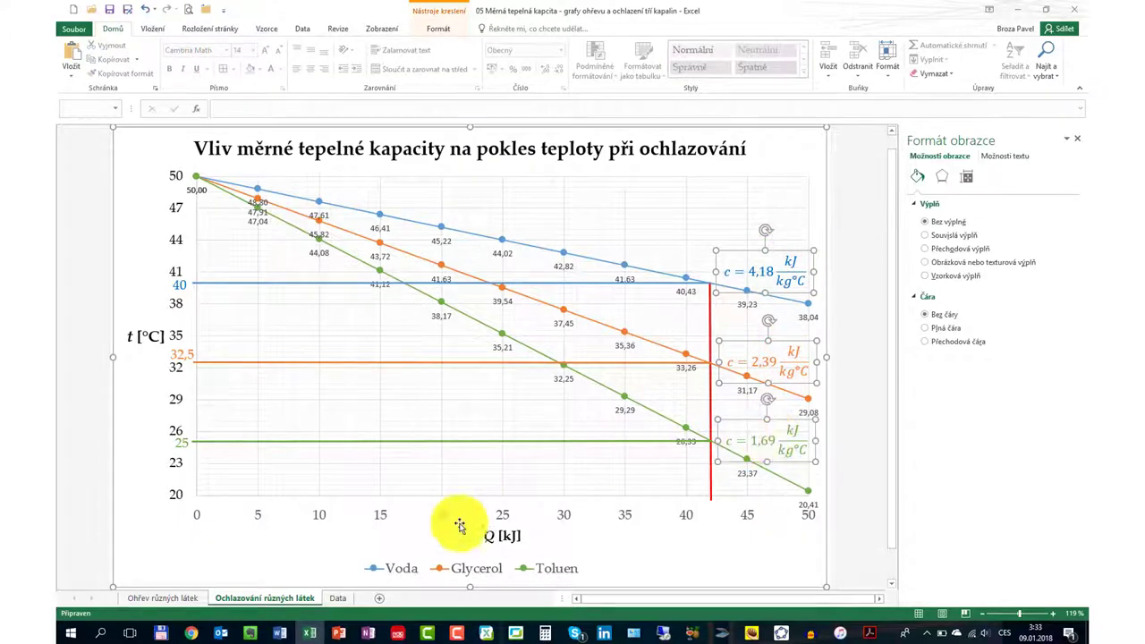
Paste the three c labels onto the heating chart, placing c = 4,18 beside the blue line's end
{"action": "left_click", "coordinate": [165, 597]}
{"action": "left_click", "coordinate": [239, 521]}
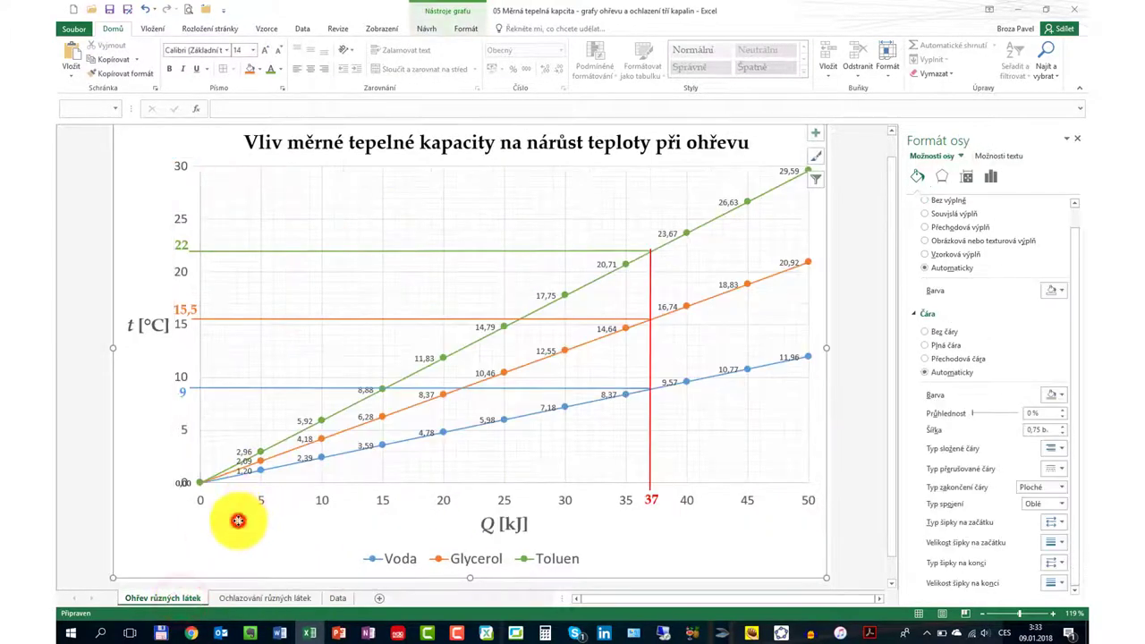
{"action": "key", "text": "ctrl+v"}
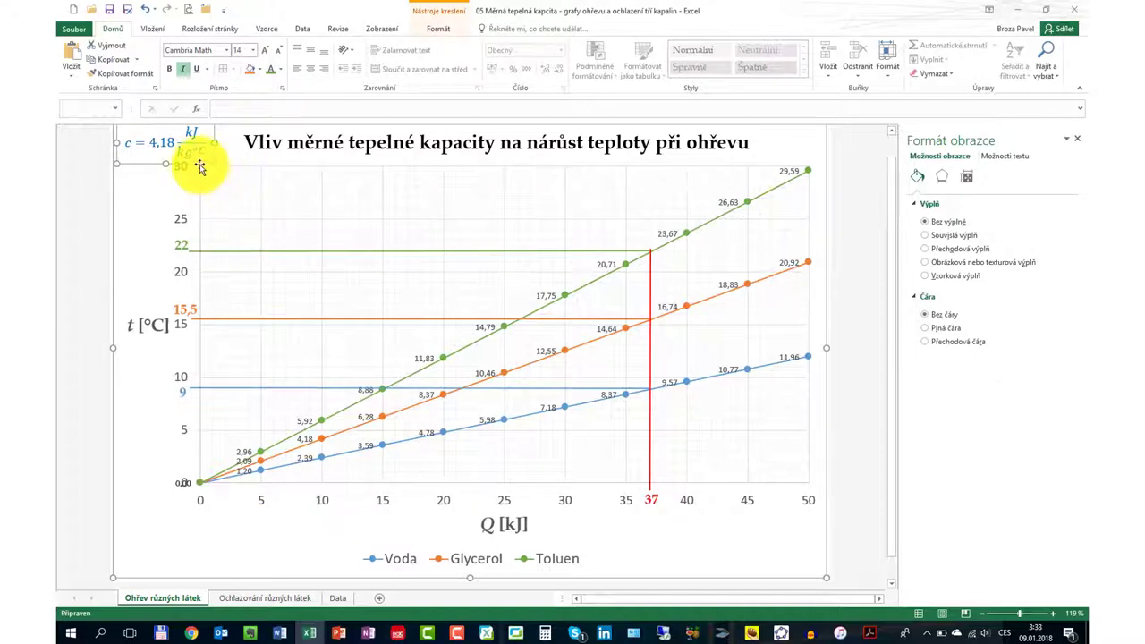
{"action": "left_click_drag", "start_coordinate": [201, 167], "coordinate": [628, 324]}
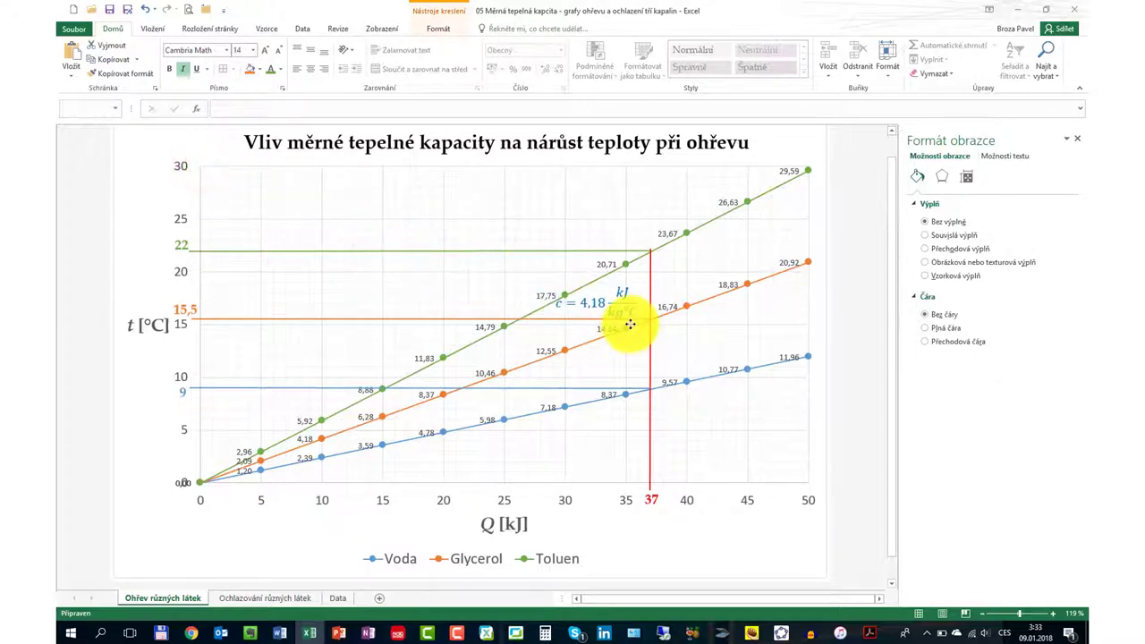
{"action": "left_click_drag", "start_coordinate": [629, 324], "coordinate": [802, 405]}
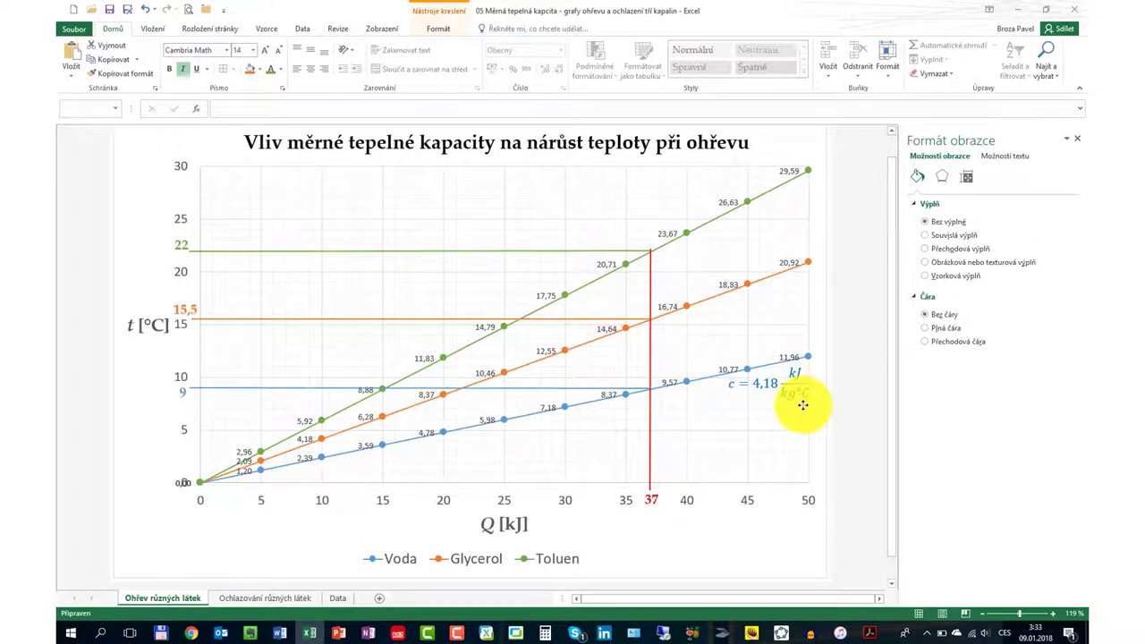
{"action": "left_click_drag", "start_coordinate": [802, 405], "coordinate": [794, 402]}
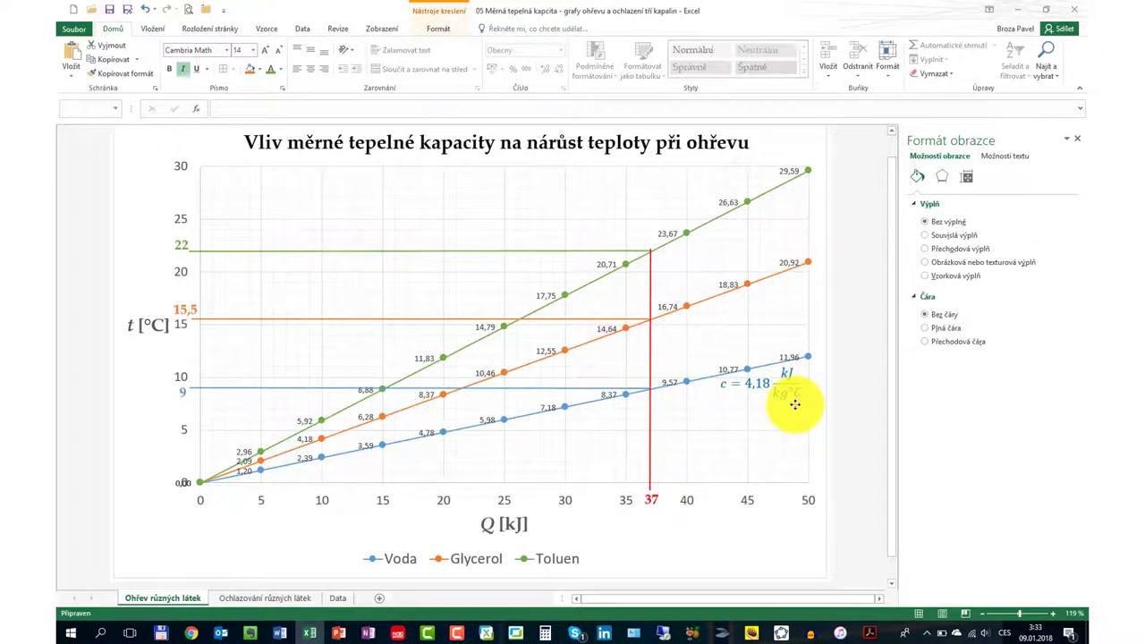
{"action": "left_click", "coordinate": [794, 404]}
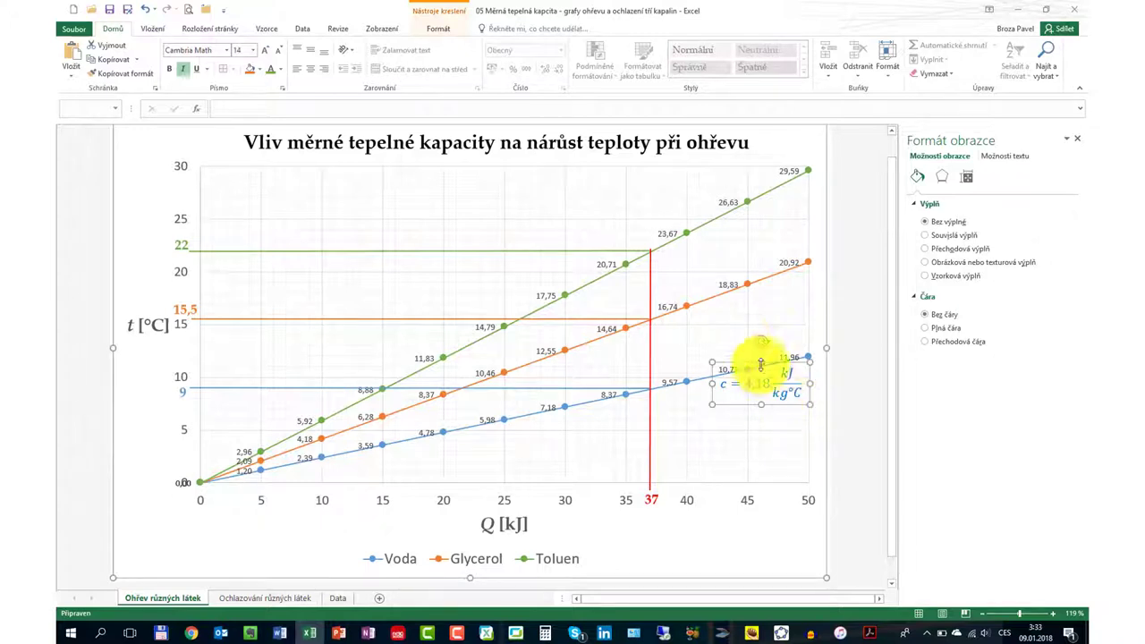
Colour the c = 1,69 label green and turn on the chart's data labels
{"action": "left_click", "coordinate": [279, 70]}
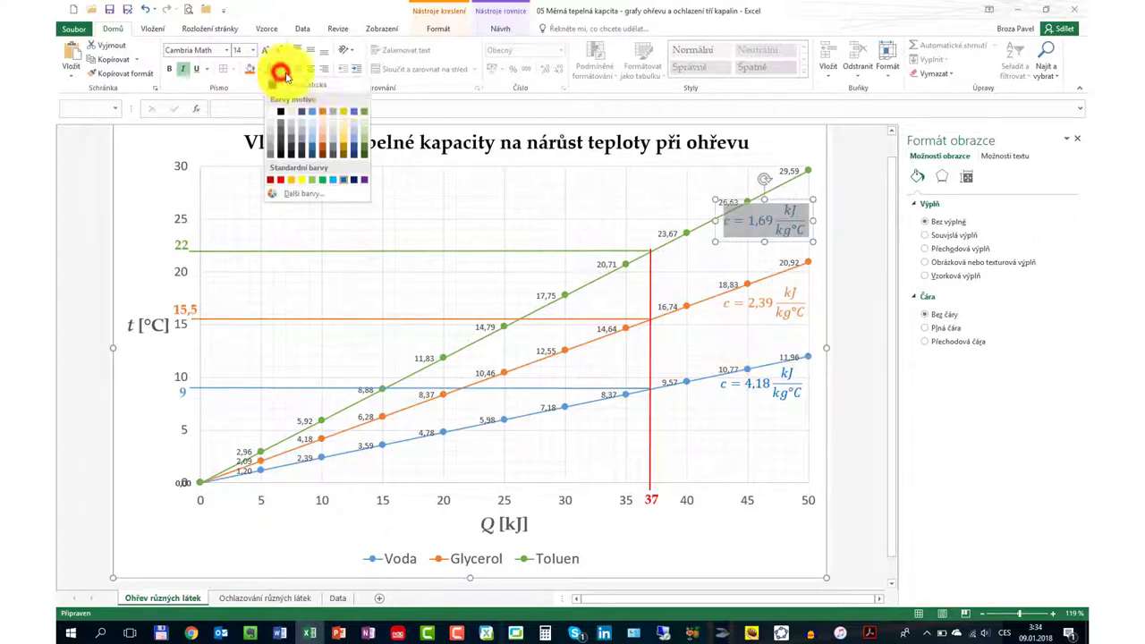
{"action": "left_click", "coordinate": [361, 112]}
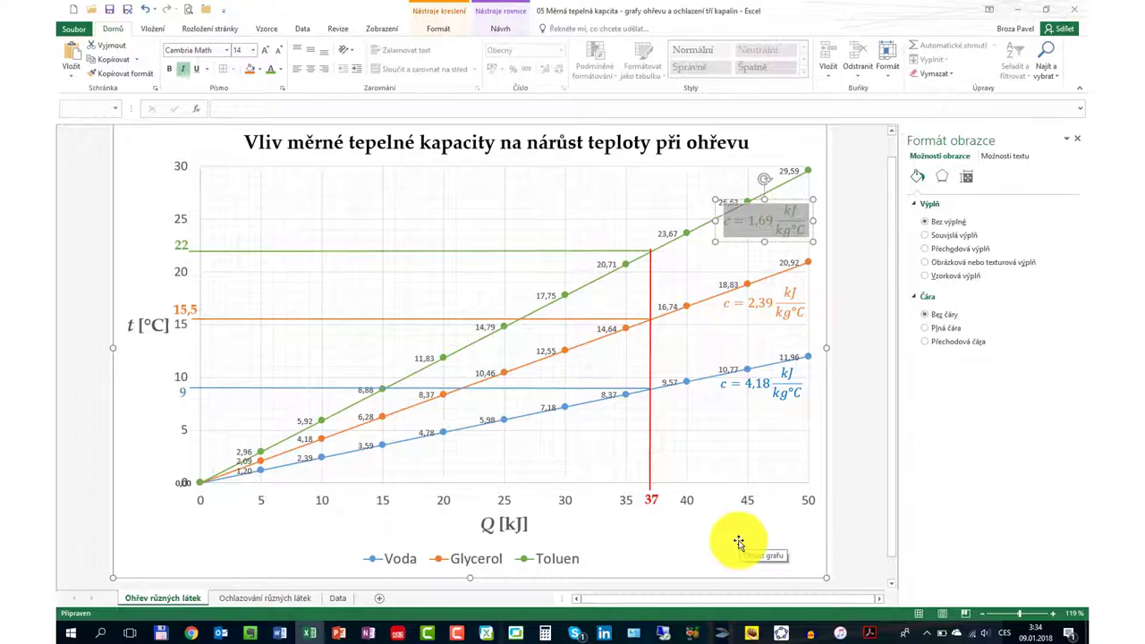
{"action": "left_click", "coordinate": [738, 540]}
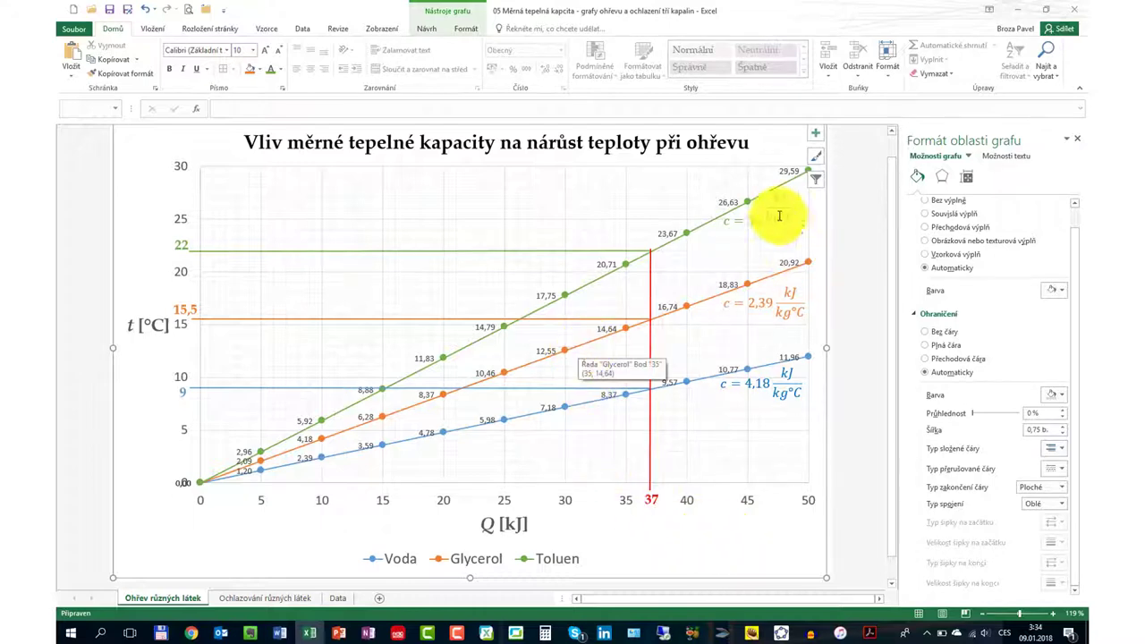
{"action": "left_click", "coordinate": [814, 132]}
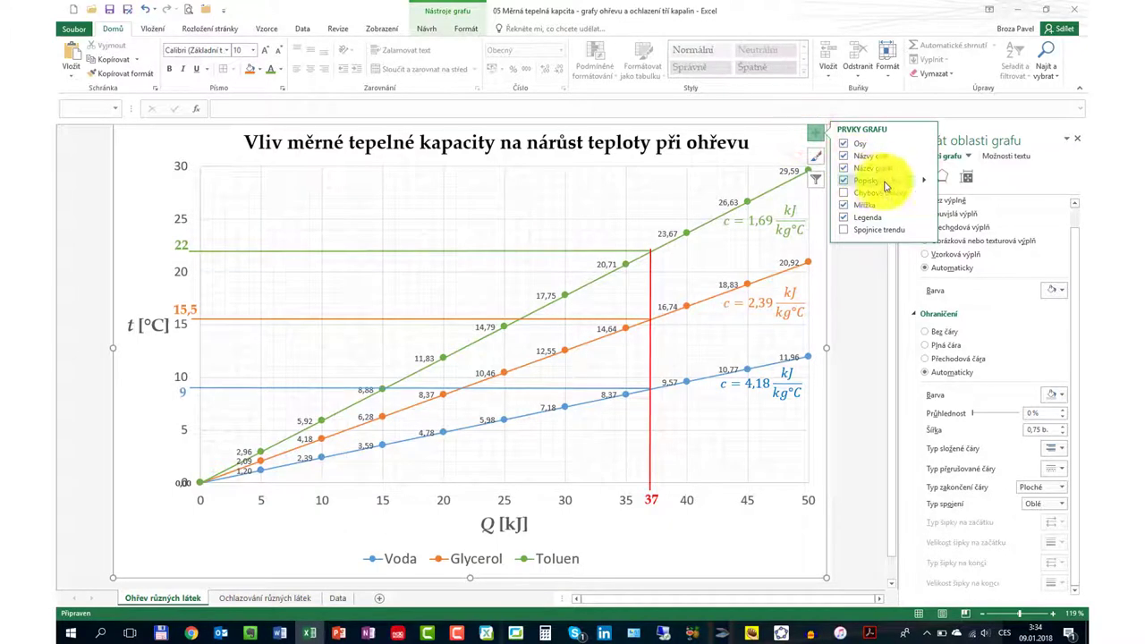
{"action": "left_click", "coordinate": [930, 180]}
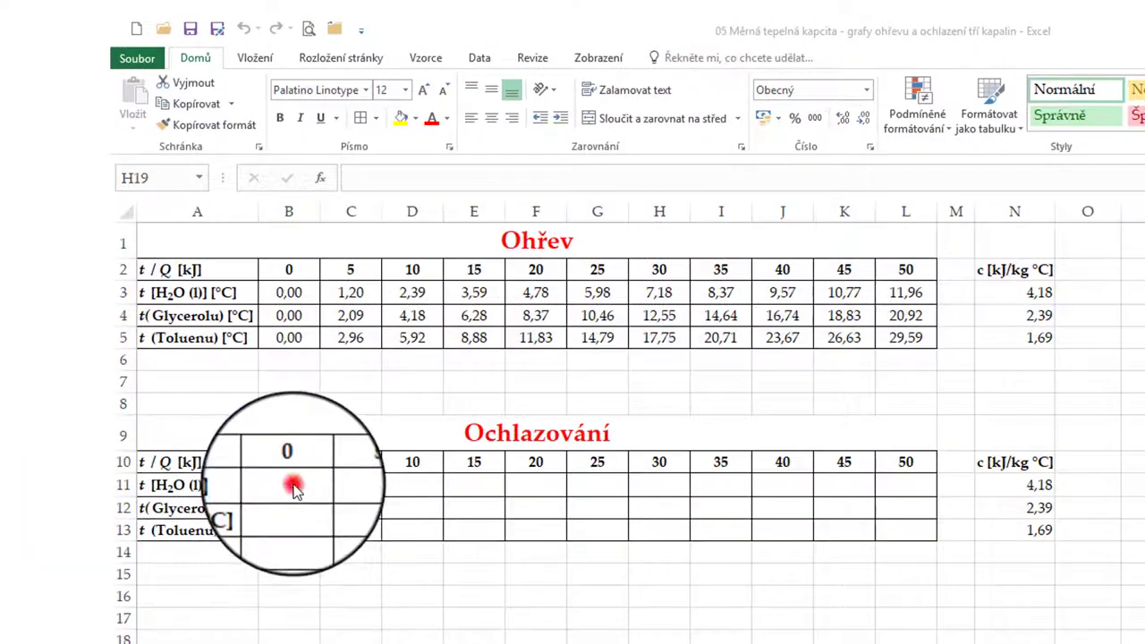
Enter the water cooling formula =$L$10-B10/$N$11 in B11
{"action": "left_click", "coordinate": [293, 485]}
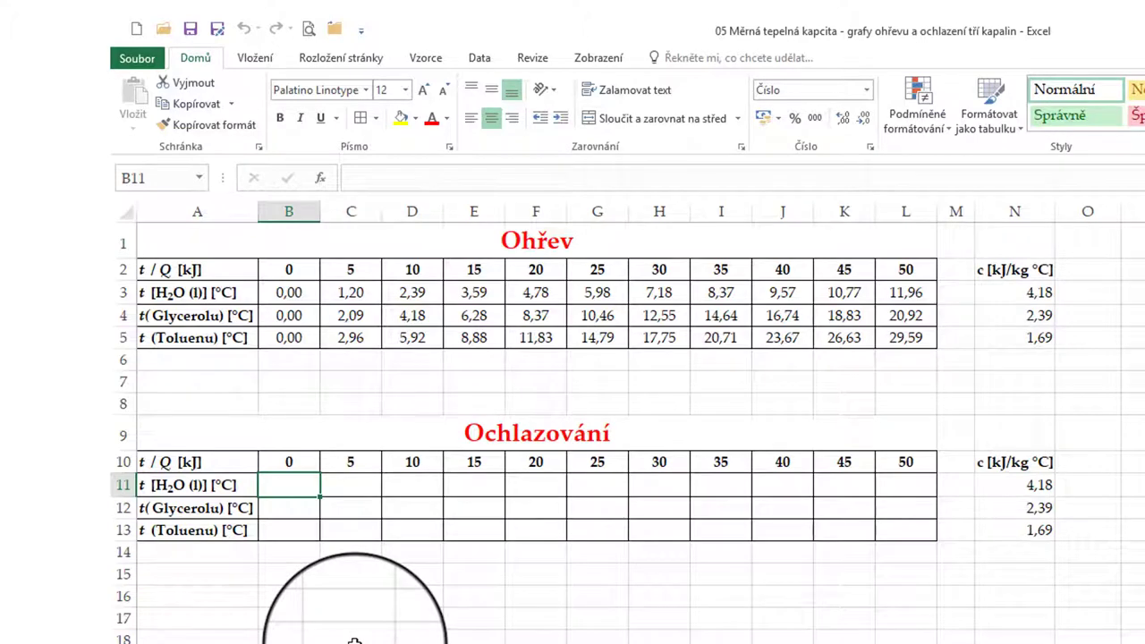
{"action": "type", "text": "="}
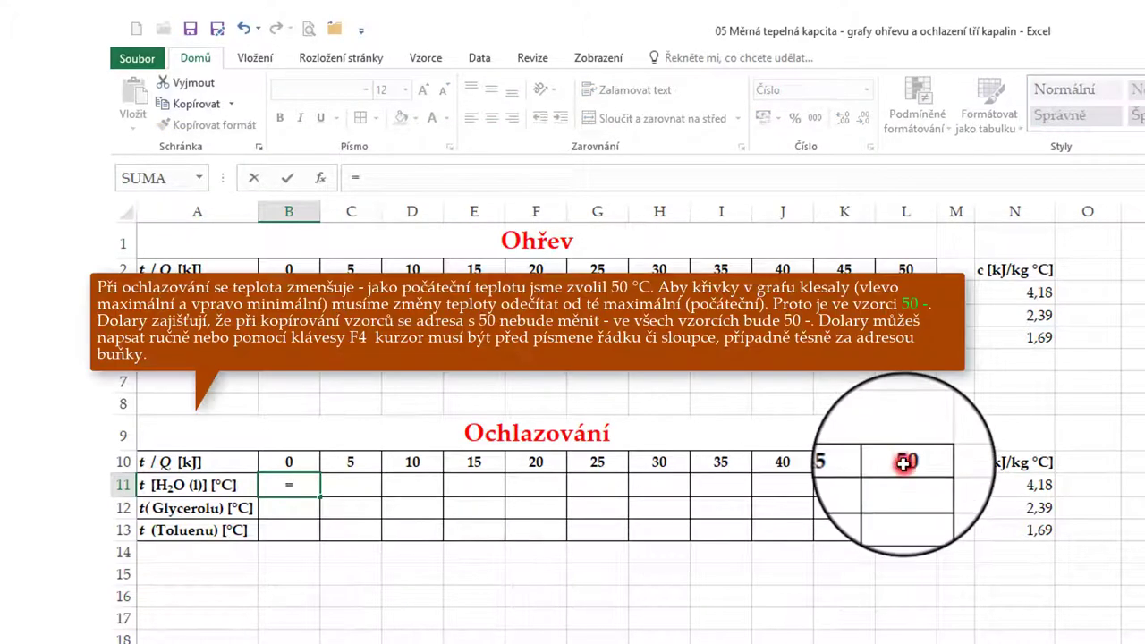
{"action": "left_click", "coordinate": [904, 462]}
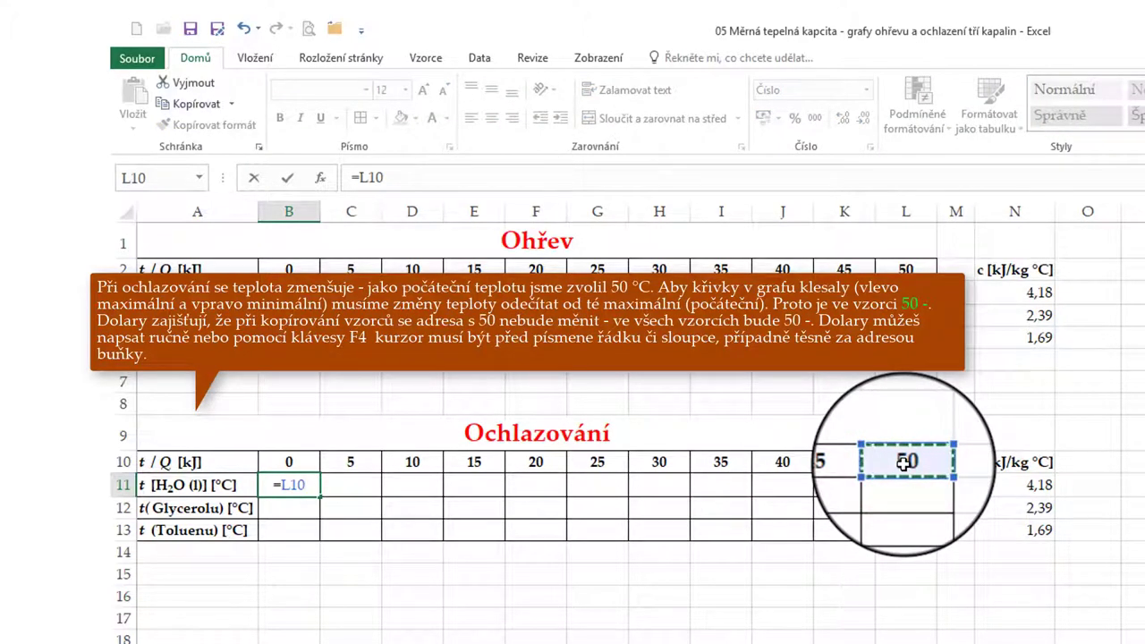
{"action": "key", "text": "F4"}
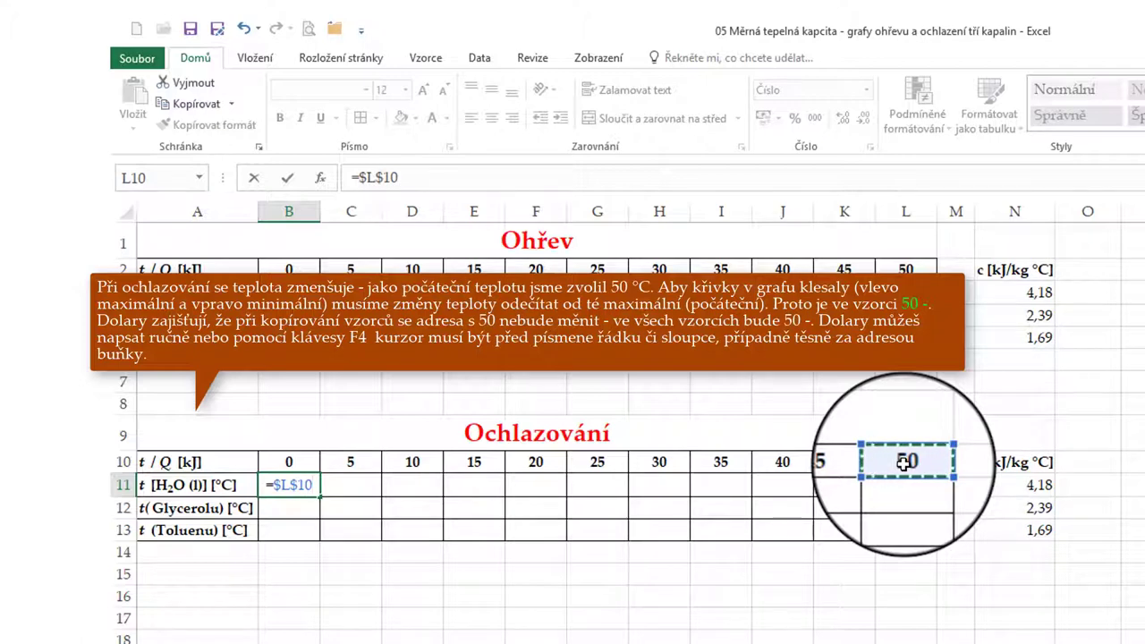
{"action": "type", "text": "-"}
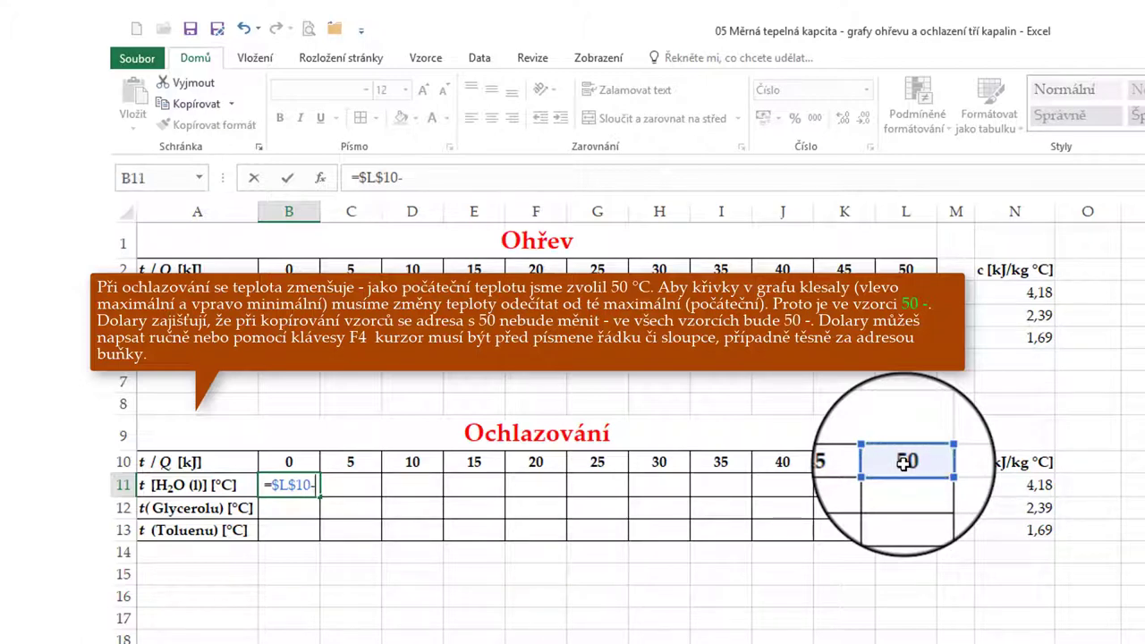
{"action": "left_click", "coordinate": [312, 463]}
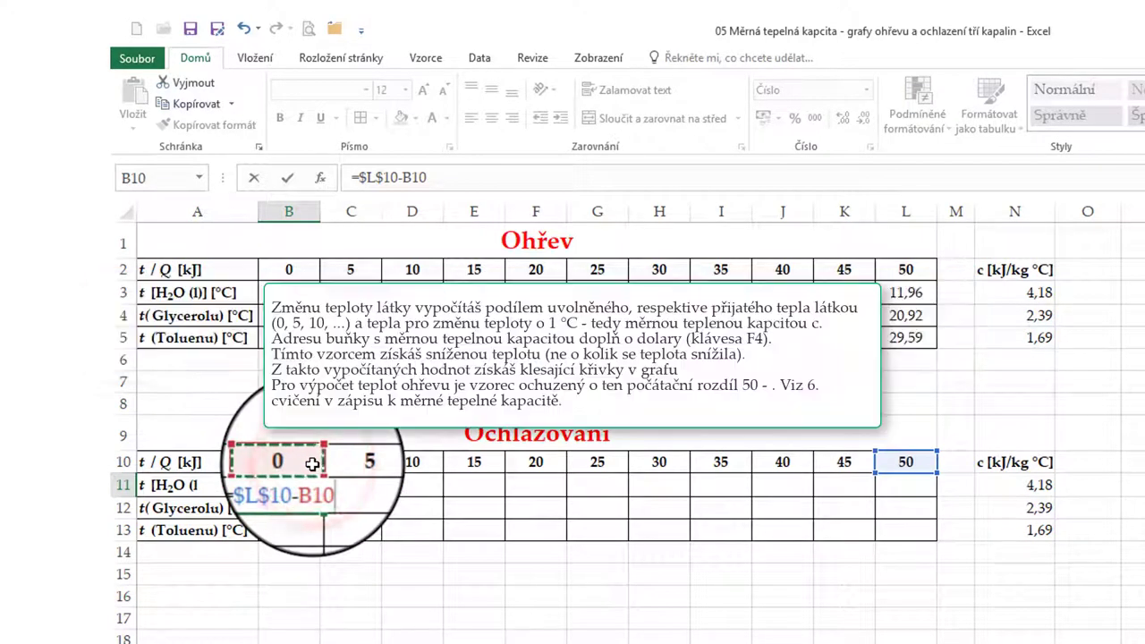
{"action": "type", "text": "/"}
{"action": "left_click", "coordinate": [1028, 484]}
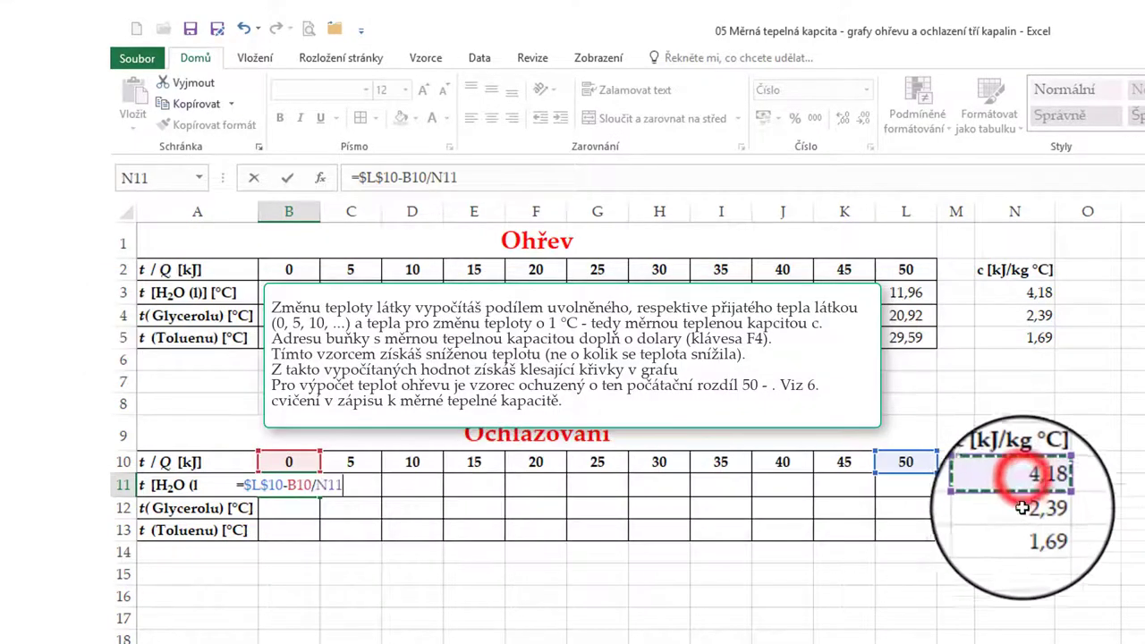
{"action": "key", "text": "F4"}
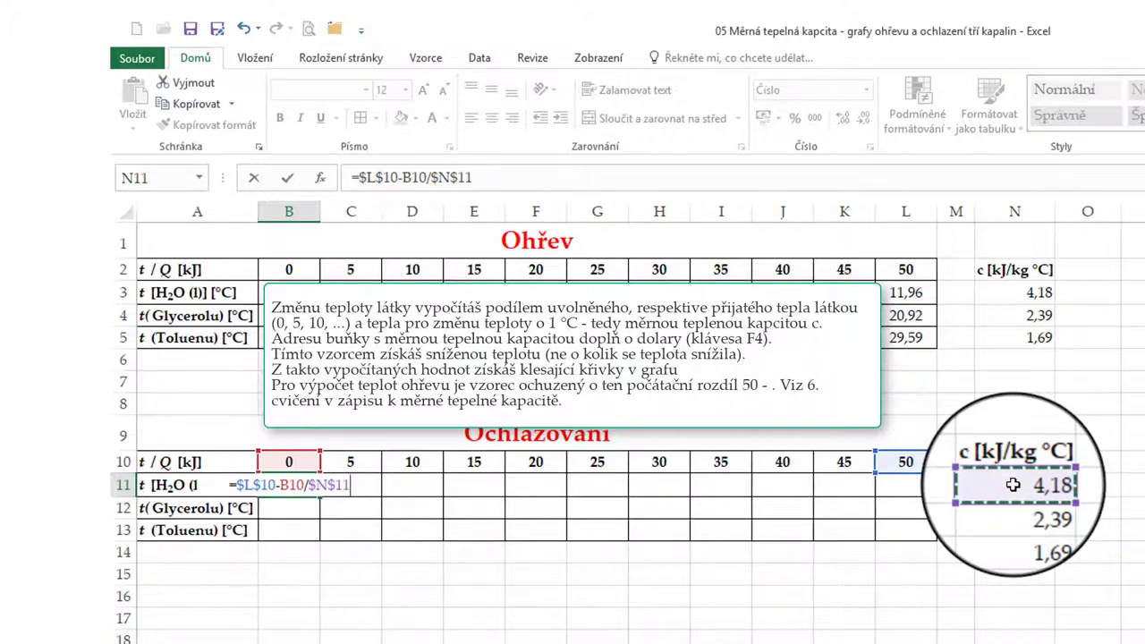
{"action": "key", "text": "Return"}
Copy the B11 formula across C11:L11, cooling from 50,00 to 38,04
{"action": "key", "text": "Up"}
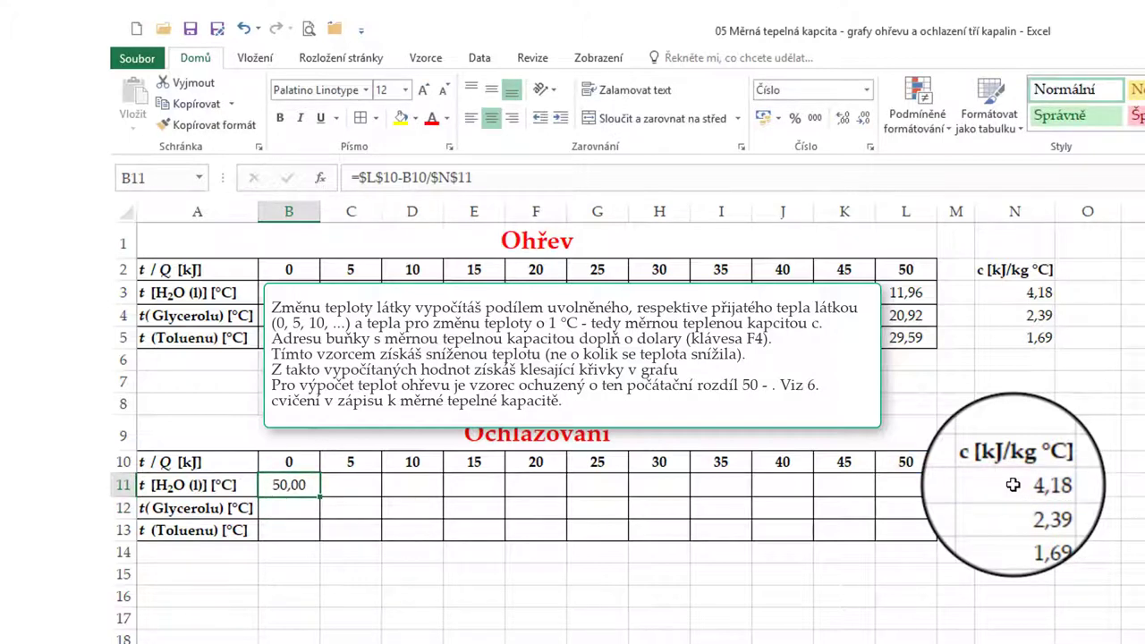
{"action": "key", "text": "ctrl+c"}
{"action": "left_click_drag", "start_coordinate": [351, 484], "coordinate": [905, 485]}
{"action": "key", "text": "Return"}
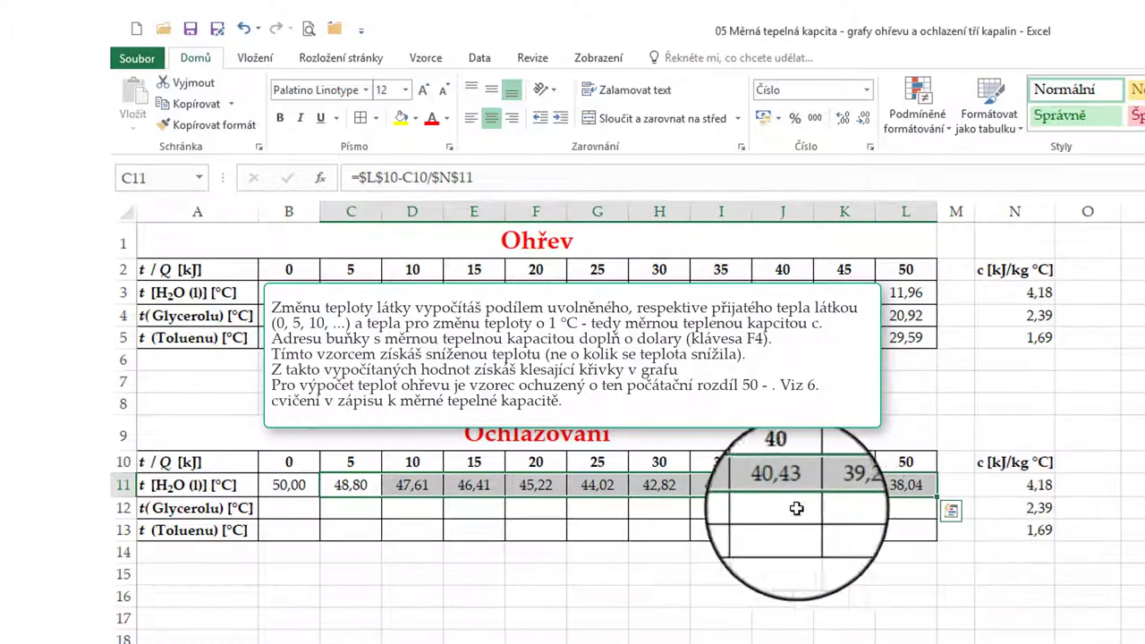
{"action": "left_click", "coordinate": [304, 507]}
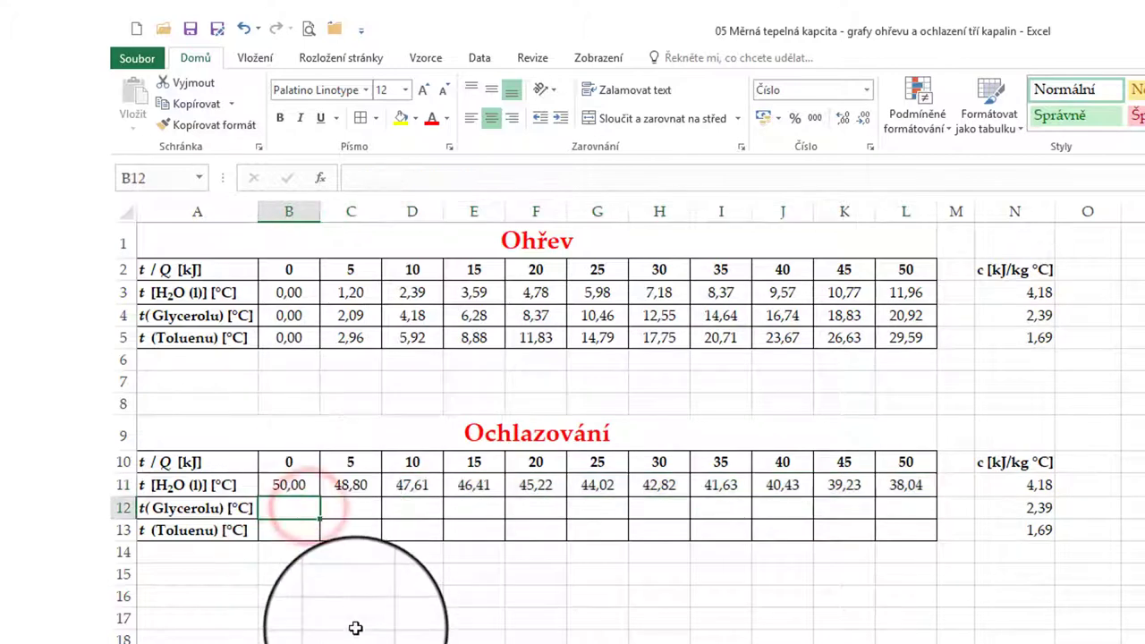
Enter the glycerol cooling formula =$L$10-B10/$N$12 in B12, giving 50,00
{"action": "type", "text": "="}
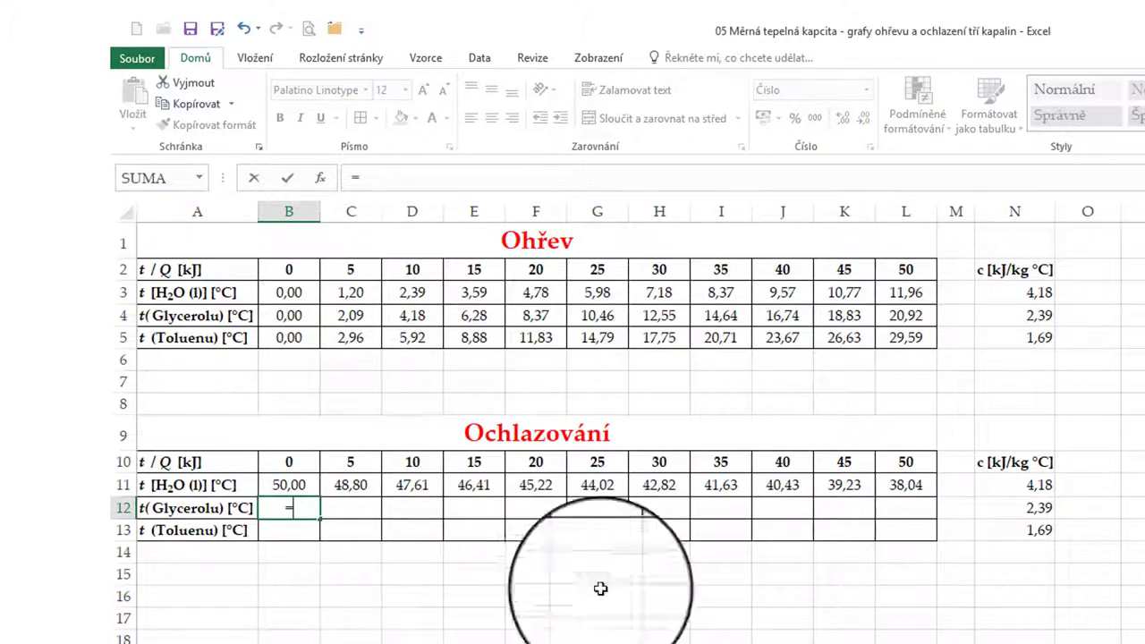
{"action": "left_click", "coordinate": [922, 465]}
{"action": "key", "text": "F4"}
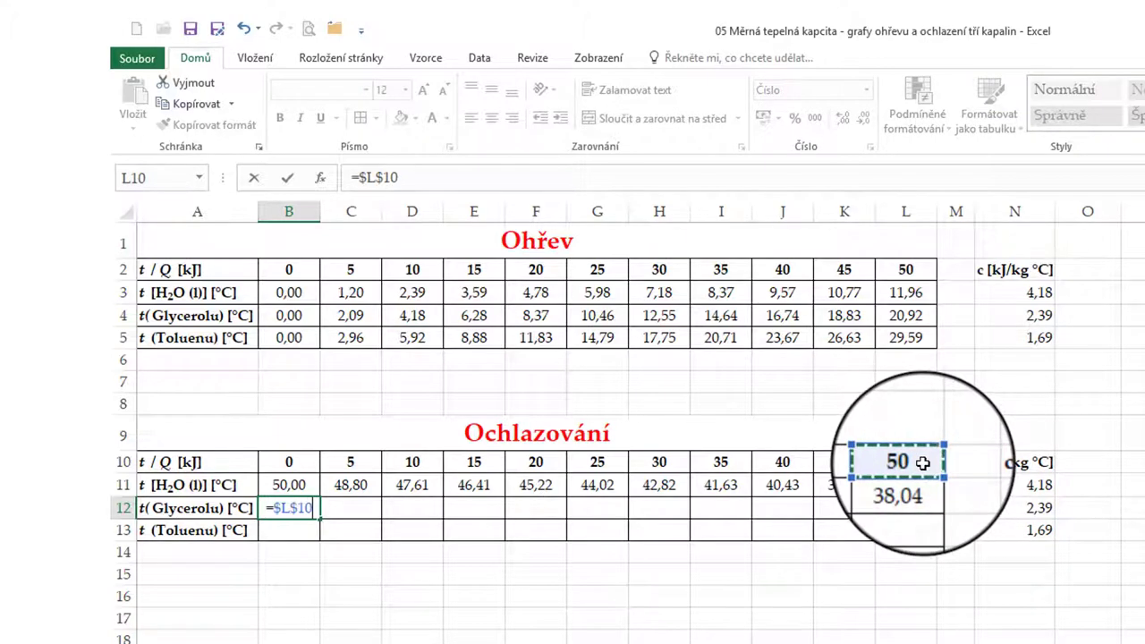
{"action": "type", "text": "-"}
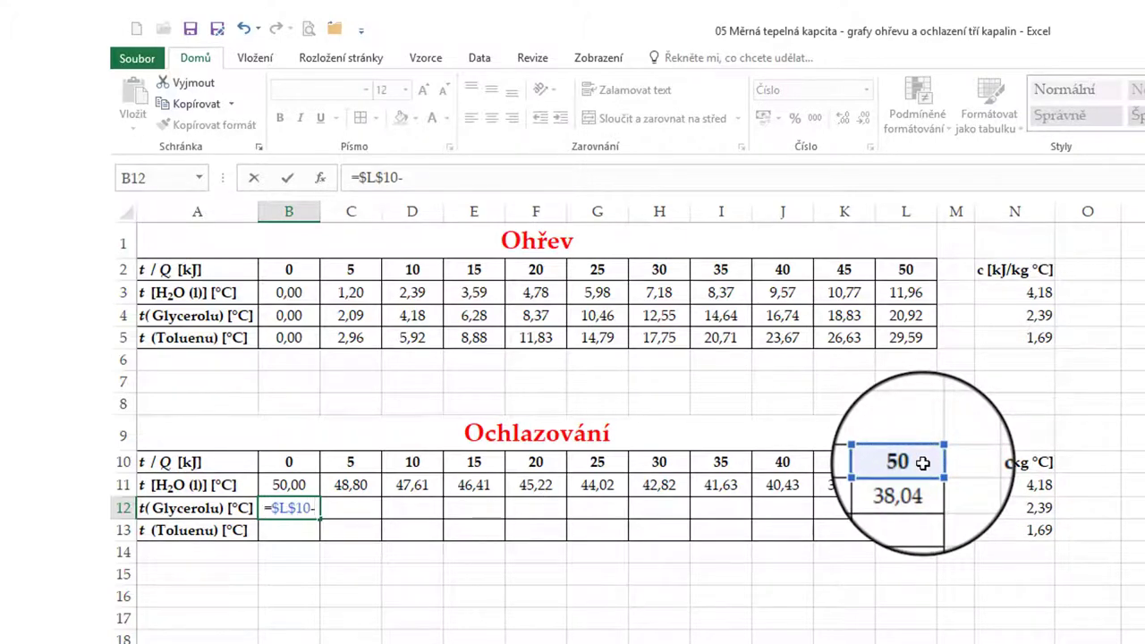
{"action": "left_click", "coordinate": [304, 467]}
{"action": "type", "text": "/"}
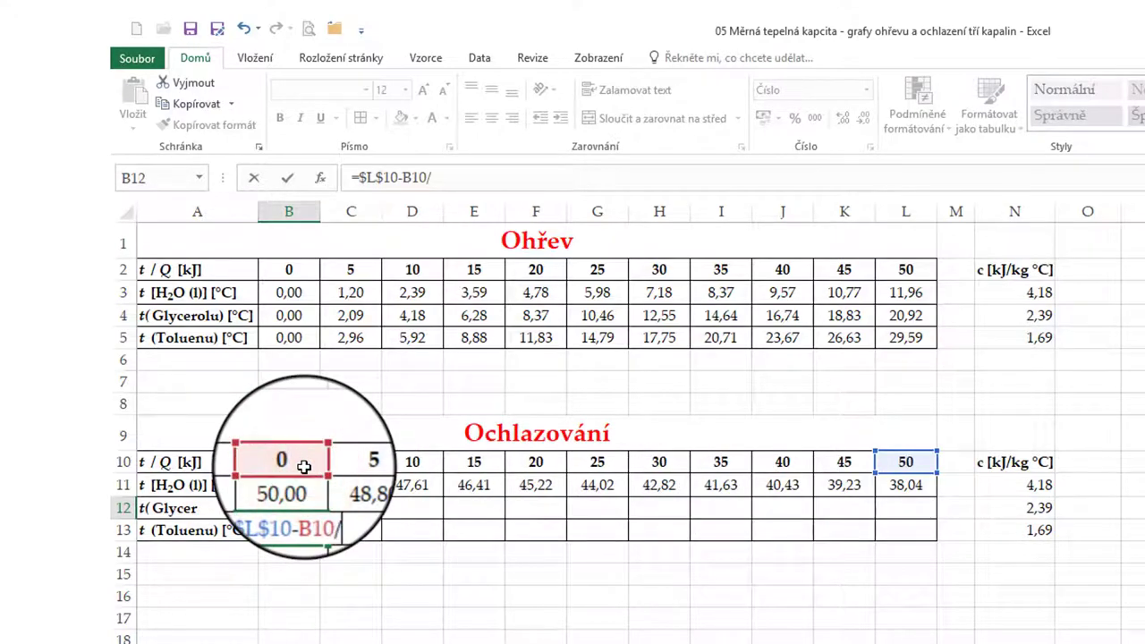
{"action": "left_click", "coordinate": [1019, 508]}
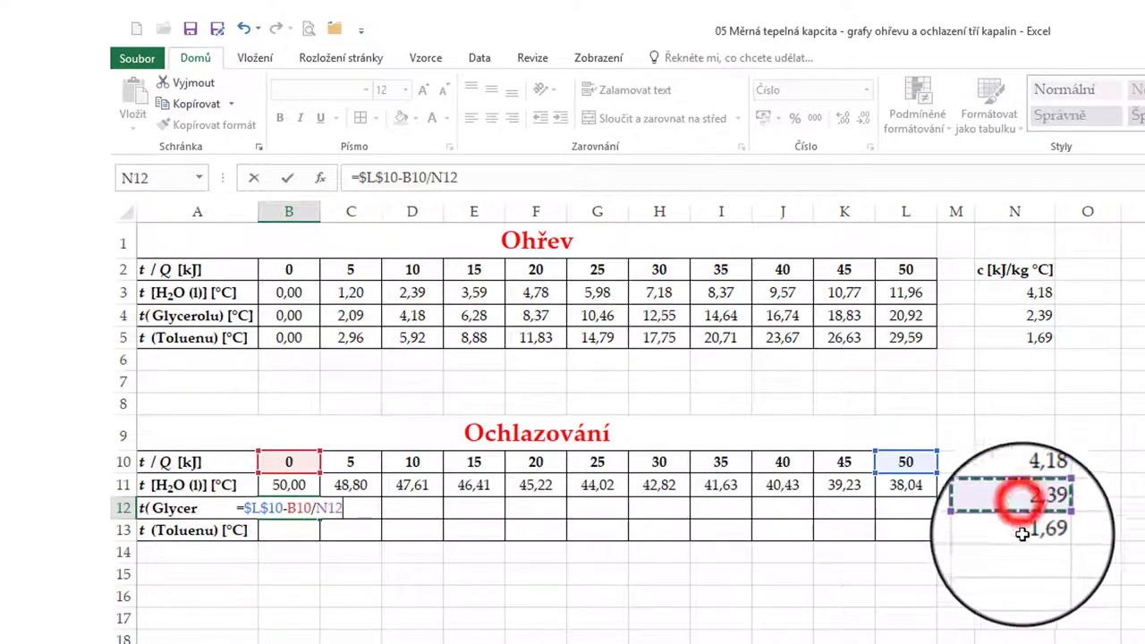
{"action": "key", "text": "F4"}
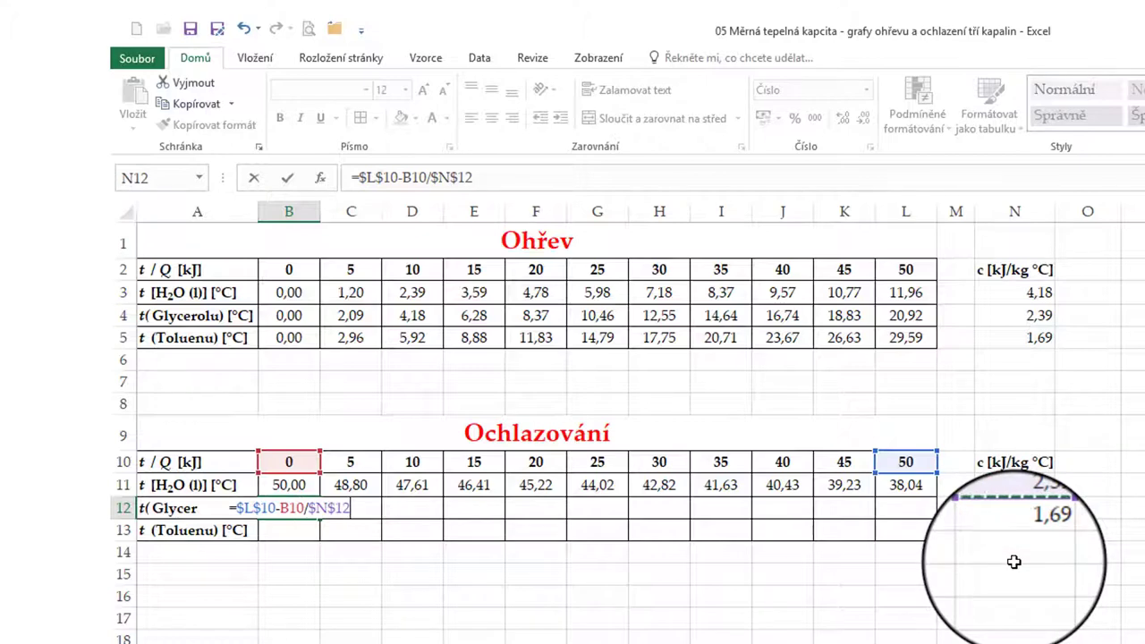
{"action": "key", "text": "Return"}
{"action": "key", "text": "Up"}
{"action": "key", "text": "Up"}
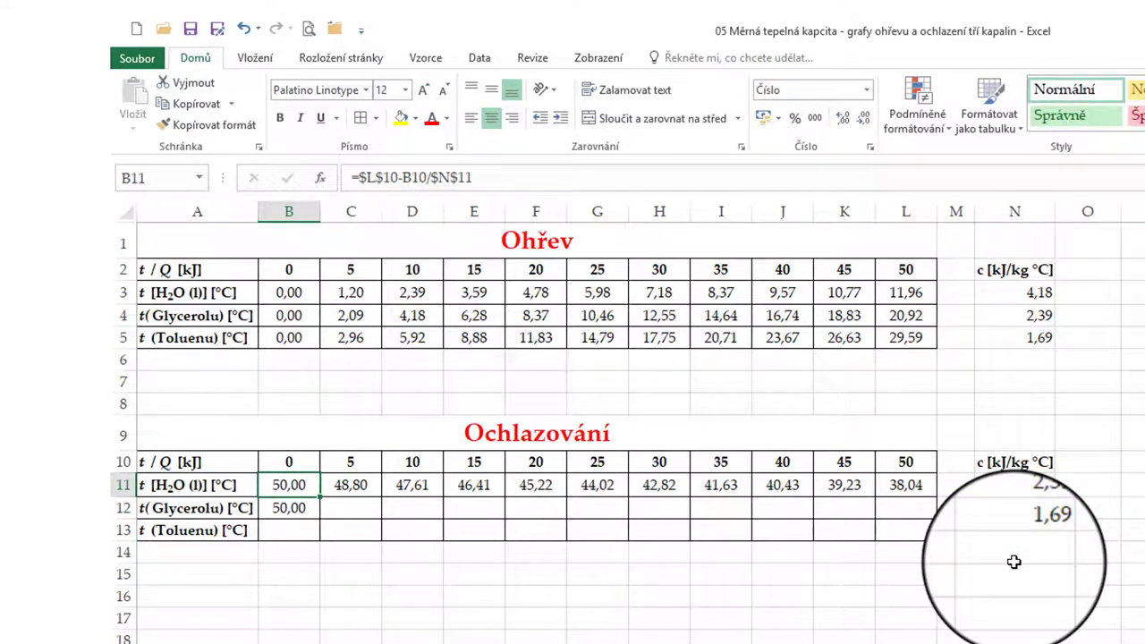
{"action": "key", "text": "Down"}
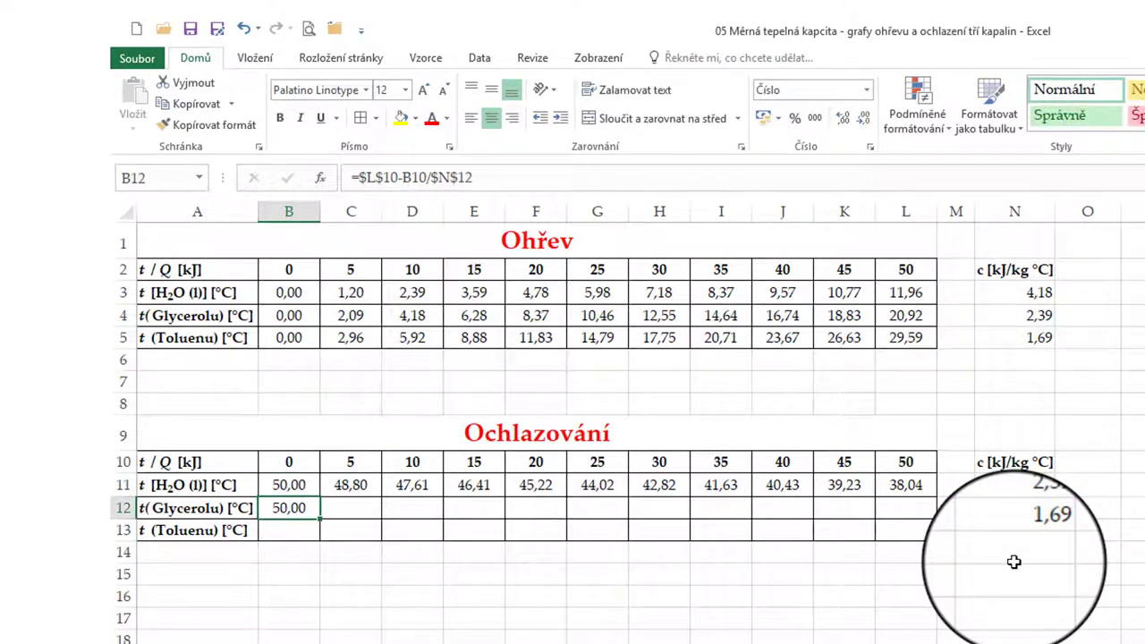
{"action": "key", "text": "Down"}
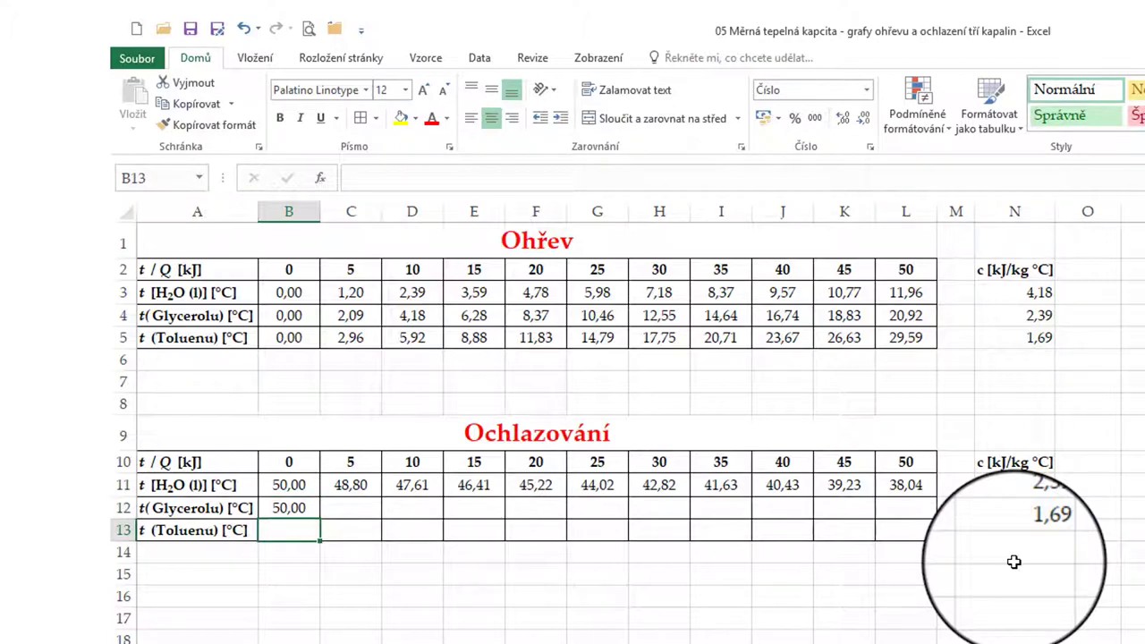
Enter the toluene cooling formula =$L$10-B10/$N$13 in B13
{"action": "type", "text": "="}
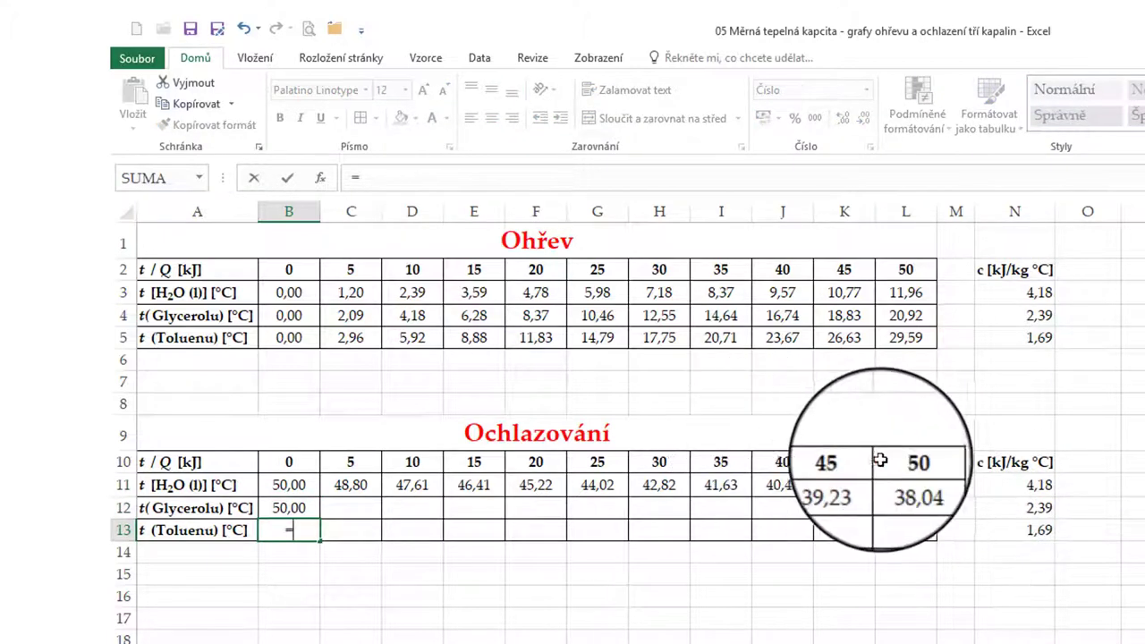
{"action": "left_click", "coordinate": [893, 461]}
{"action": "key", "text": "F4"}
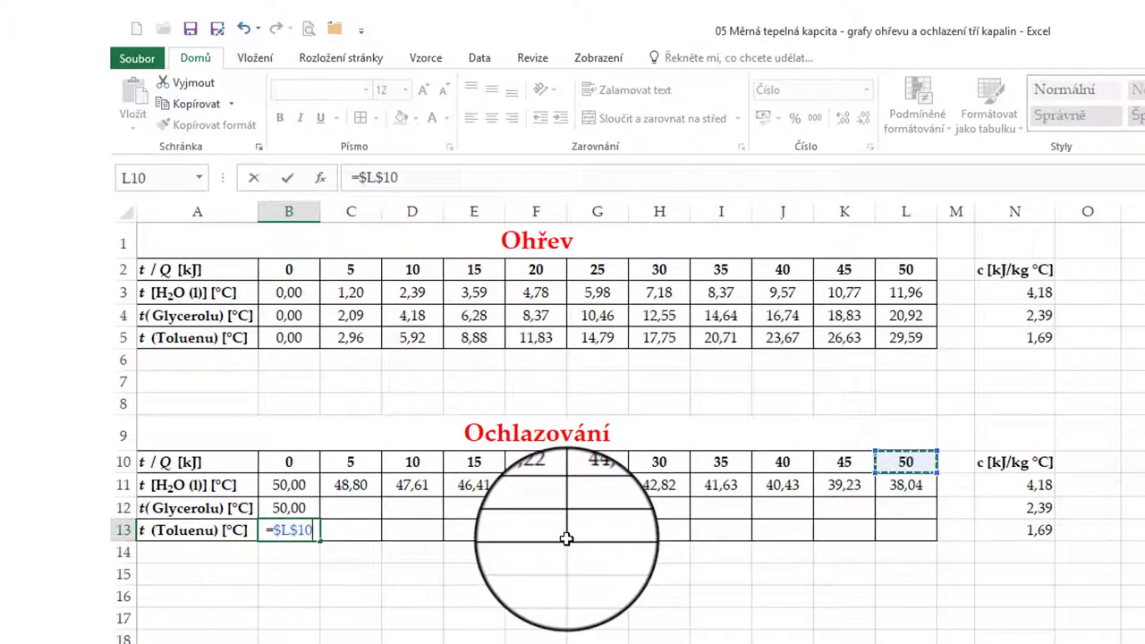
{"action": "type", "text": "-"}
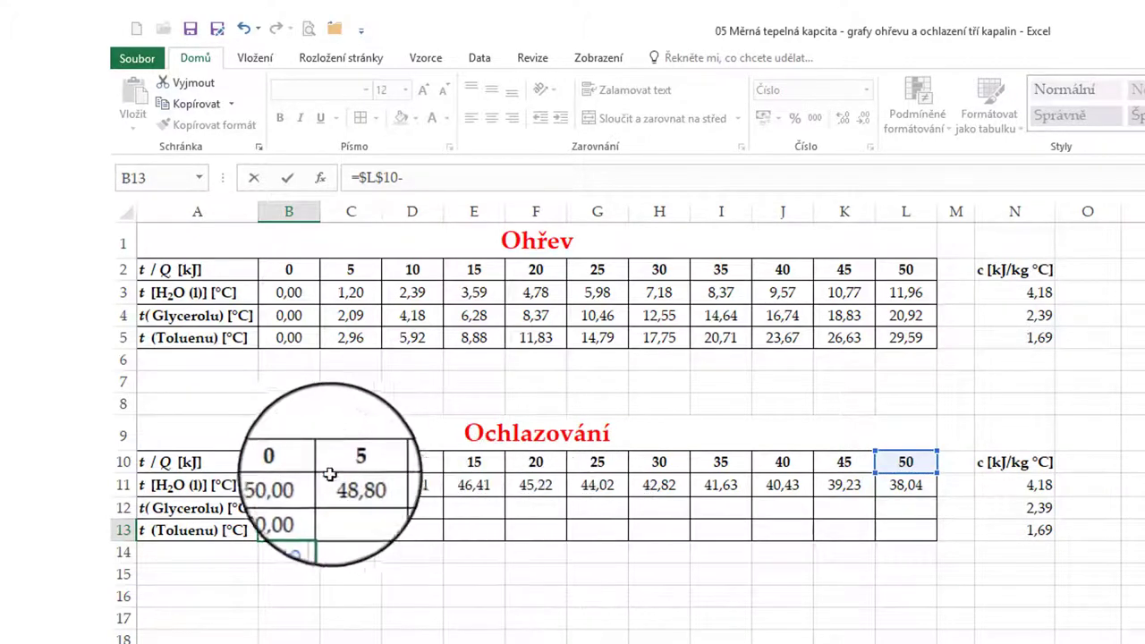
{"action": "left_click", "coordinate": [311, 463]}
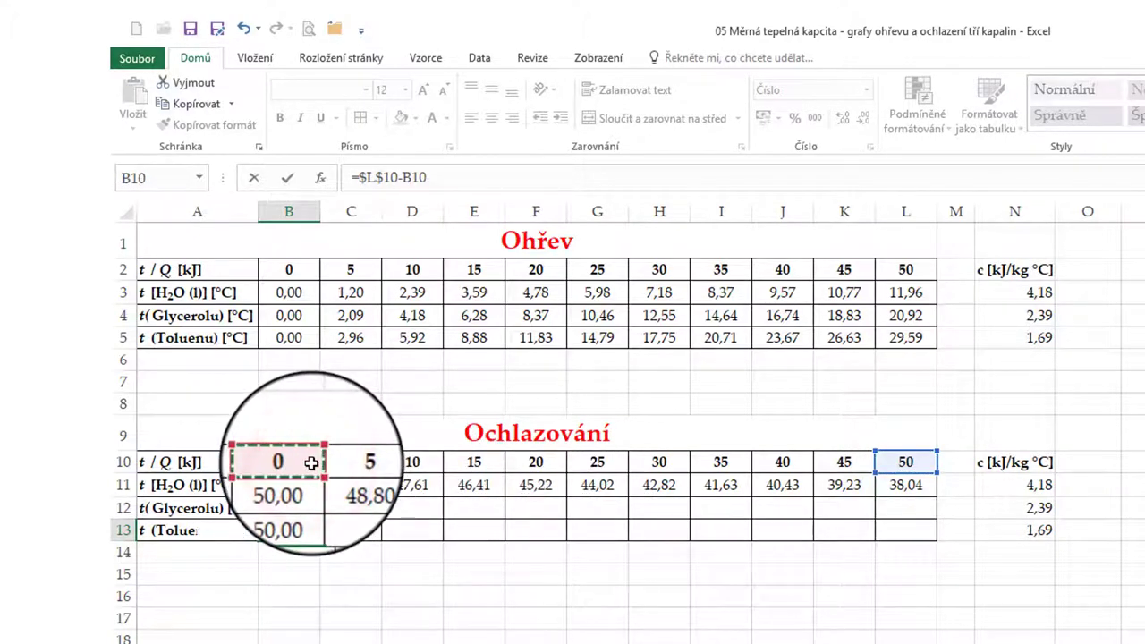
{"action": "type", "text": "/"}
{"action": "left_click", "coordinate": [1018, 529]}
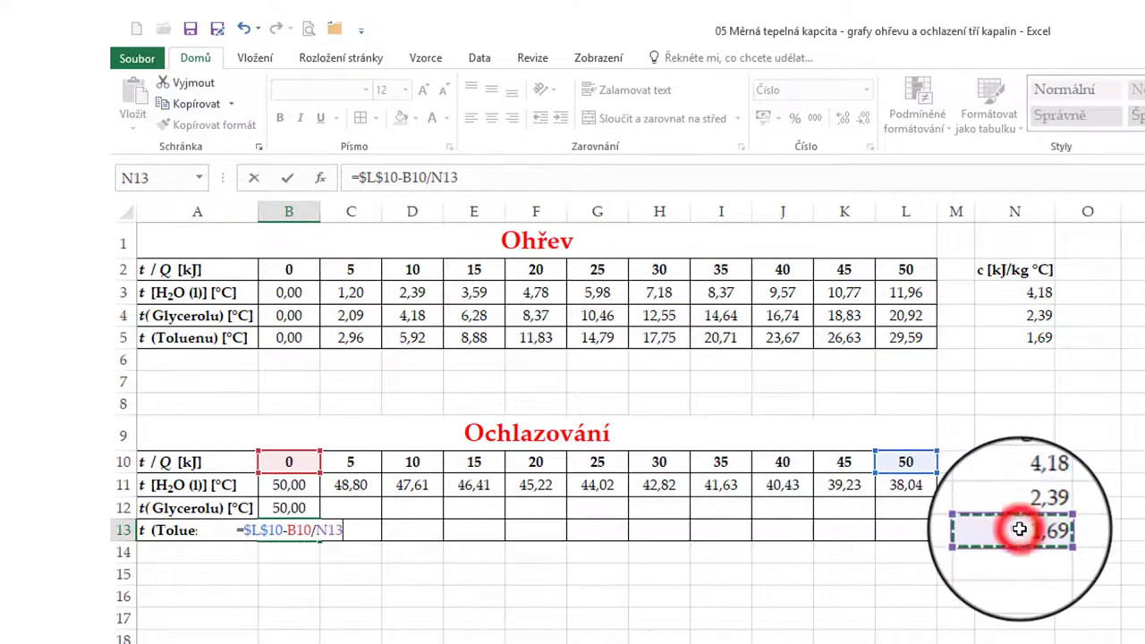
{"action": "key", "text": "F4"}
{"action": "key", "text": "Return"}
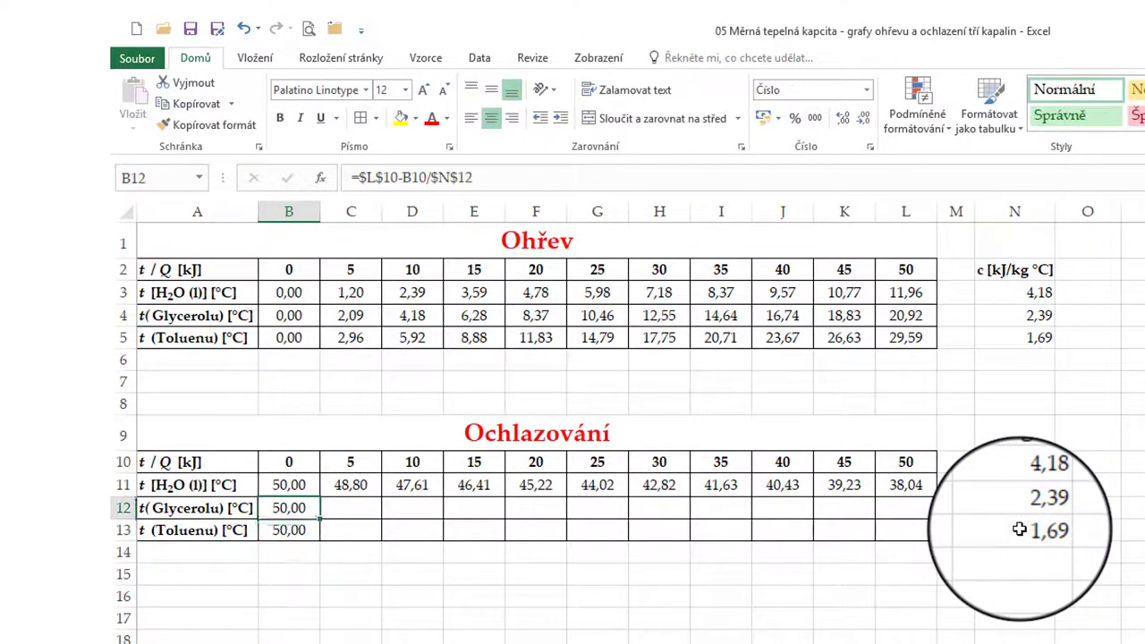
Copy B12:B13 into C12:L13 to fill the glycerol and toluene rows
{"action": "left_click_drag", "start_coordinate": [288, 507], "coordinate": [288, 530]}
{"action": "key", "text": "ctrl+c"}
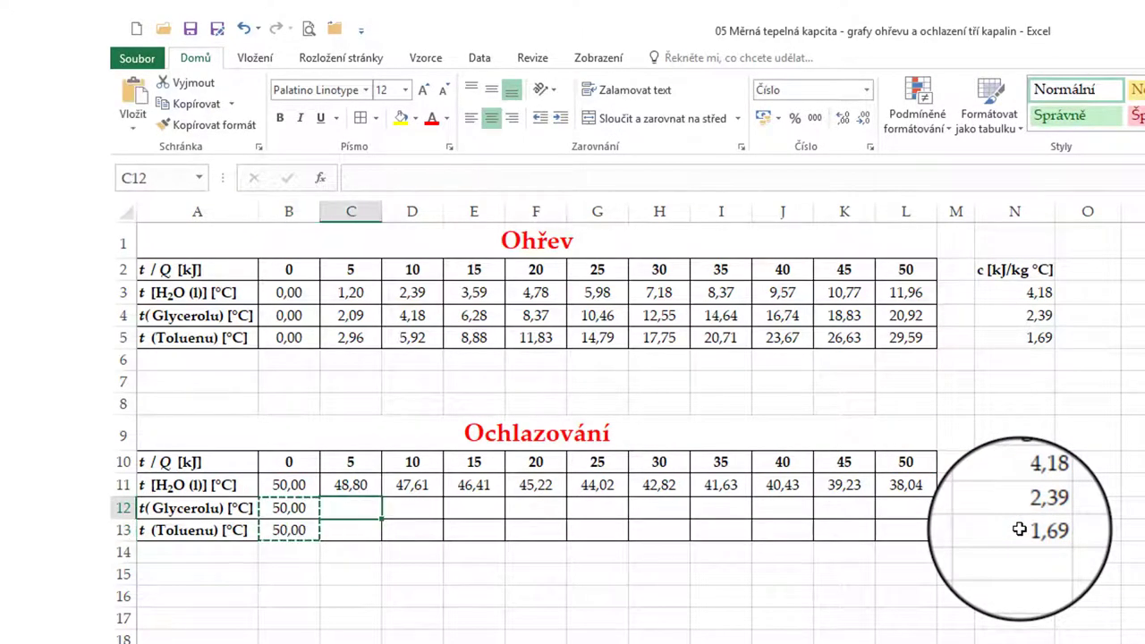
{"action": "mouse_move", "coordinate": [350, 507]}
{"action": "left_mouse_down"}
{"action": "mouse_move", "coordinate": [411, 529]}
{"action": "mouse_move", "coordinate": [905, 530]}
{"action": "left_mouse_up"}
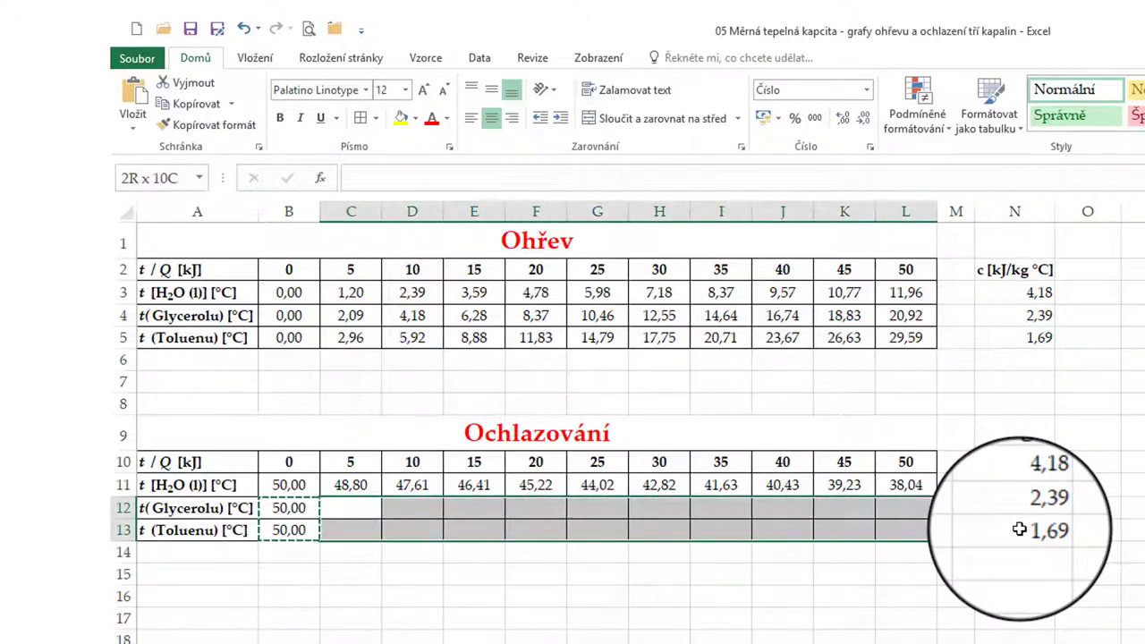
{"action": "key", "text": "ctrl+v"}
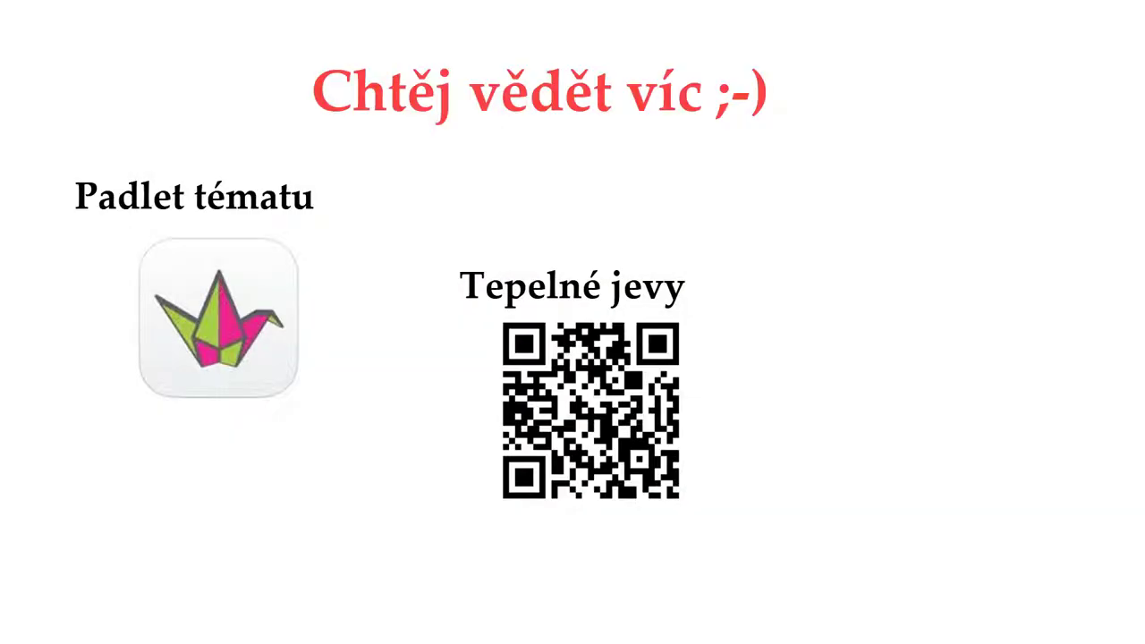